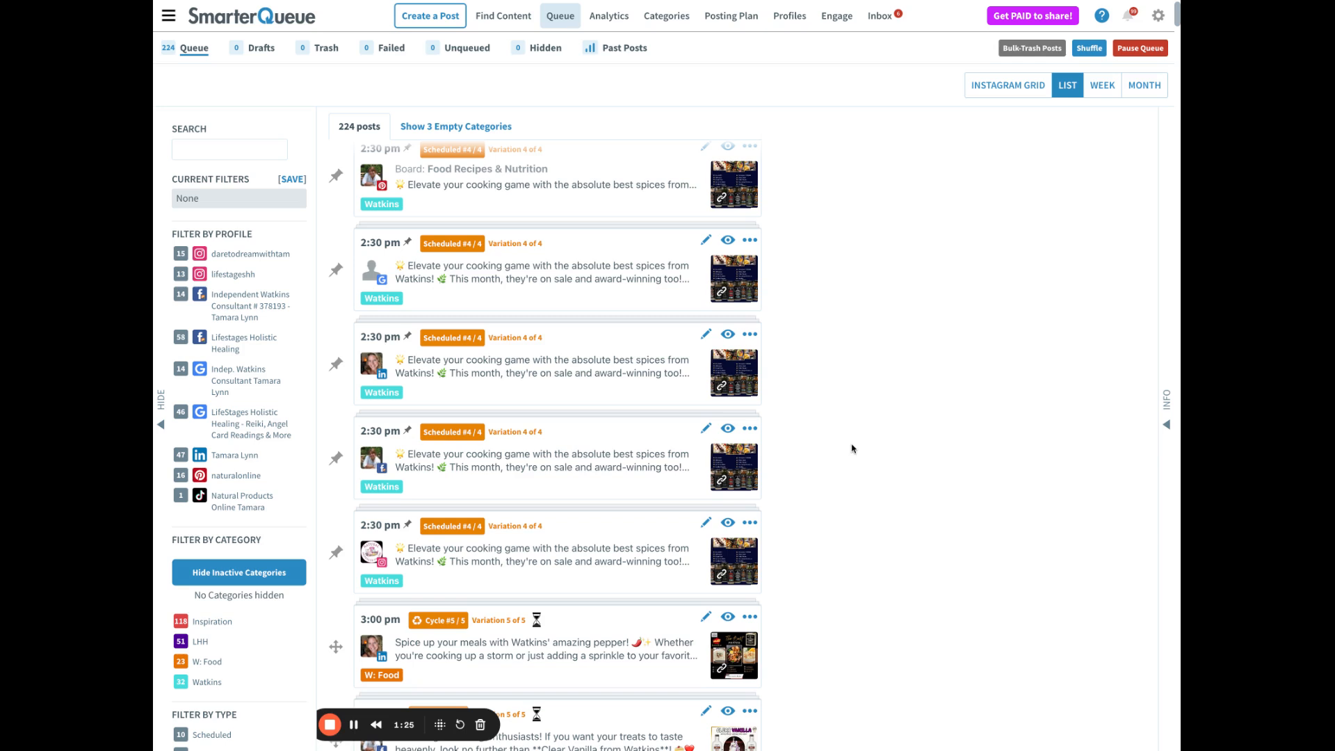
# Open the social profiles page and review the connected profiles and the options for connecting more, such as Instagram.
pyautogui.scroll(1, 863, 458)
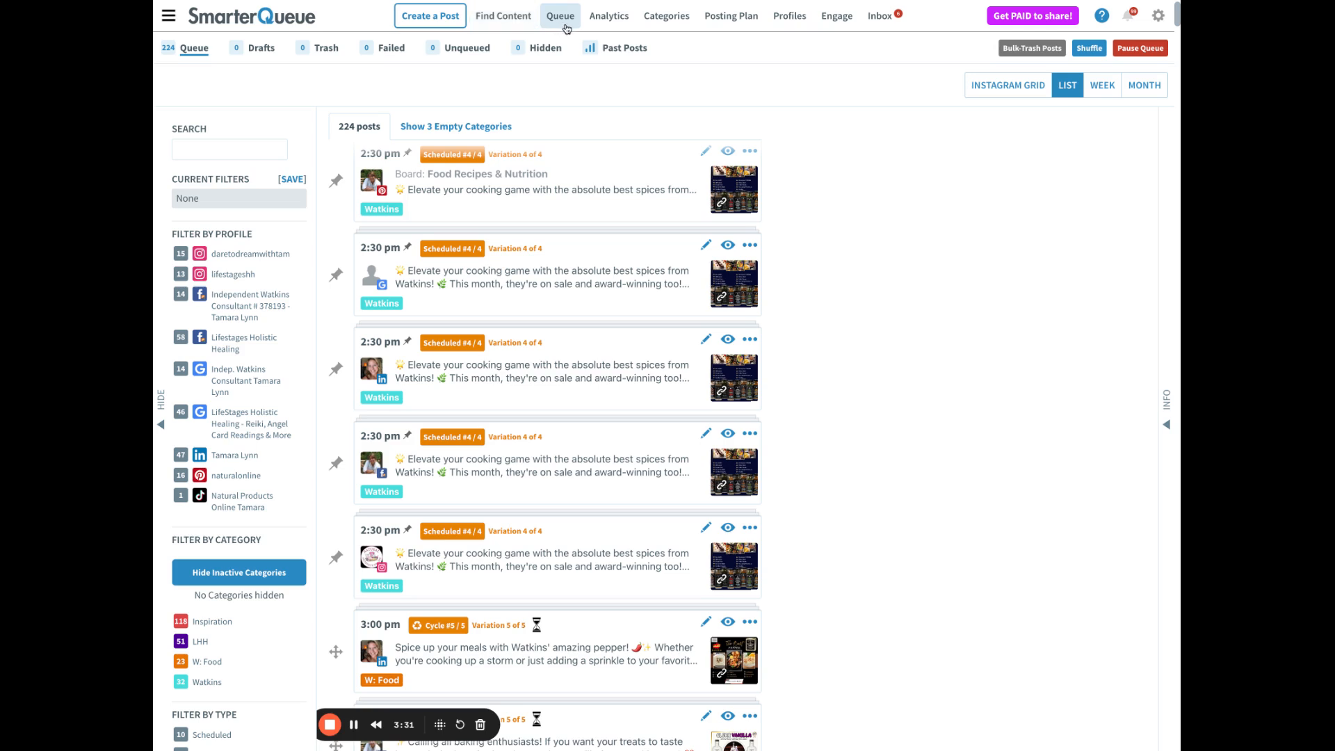
pyautogui.click(781, 23)
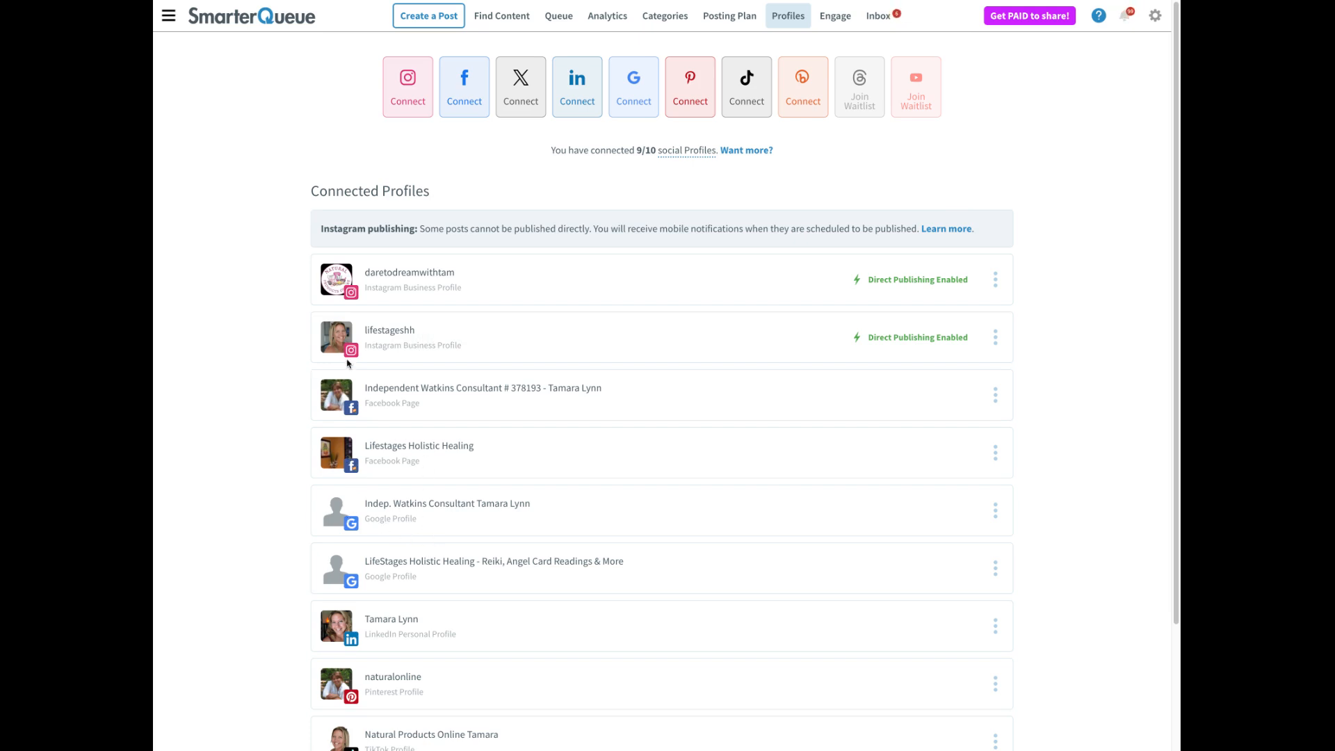
pyautogui.scroll(-2, 460, 647)
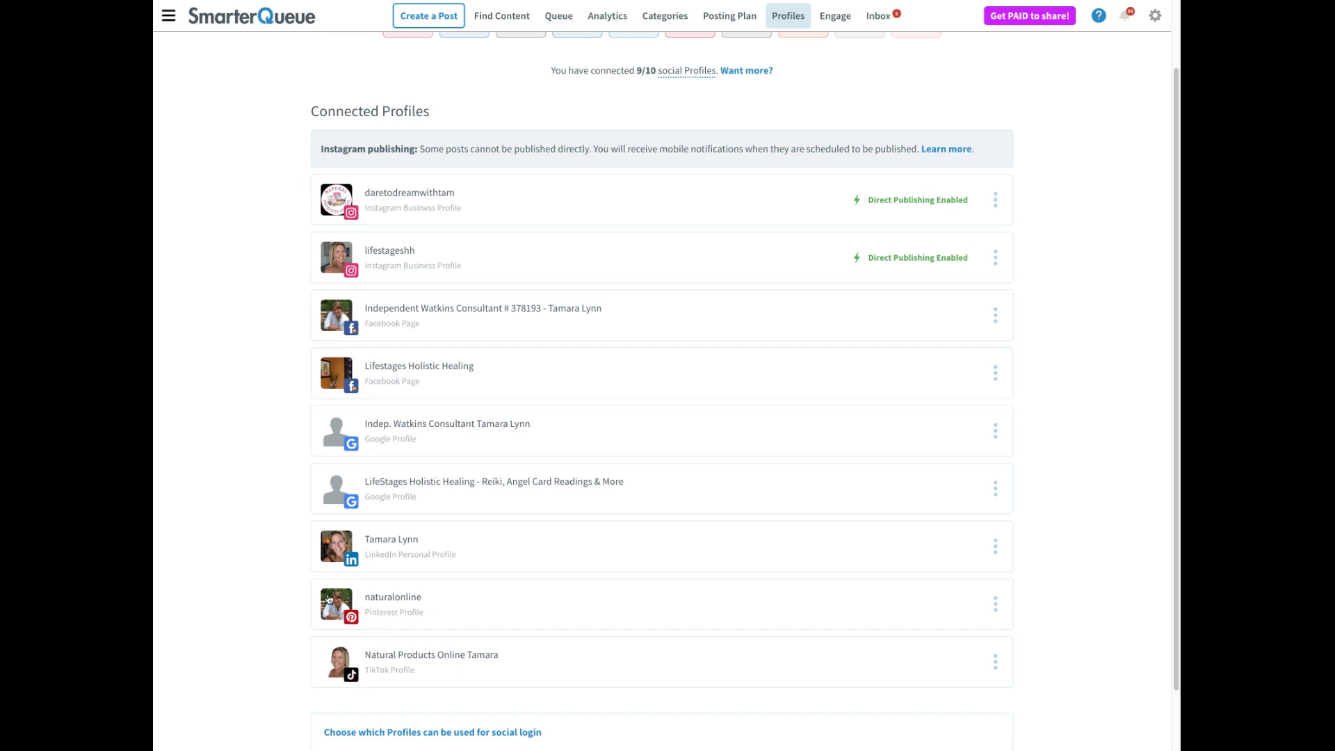
pyautogui.scroll(2, 426, 551)
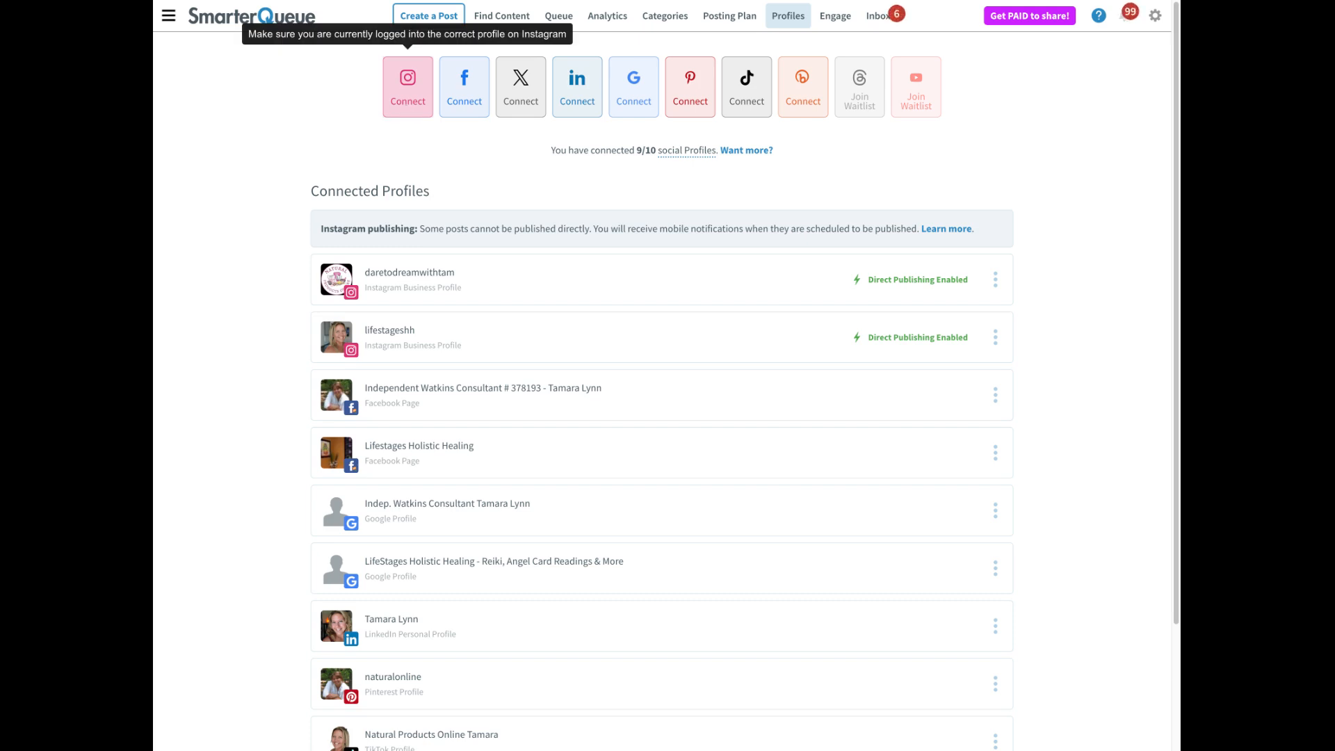
pyautogui.click(408, 105)
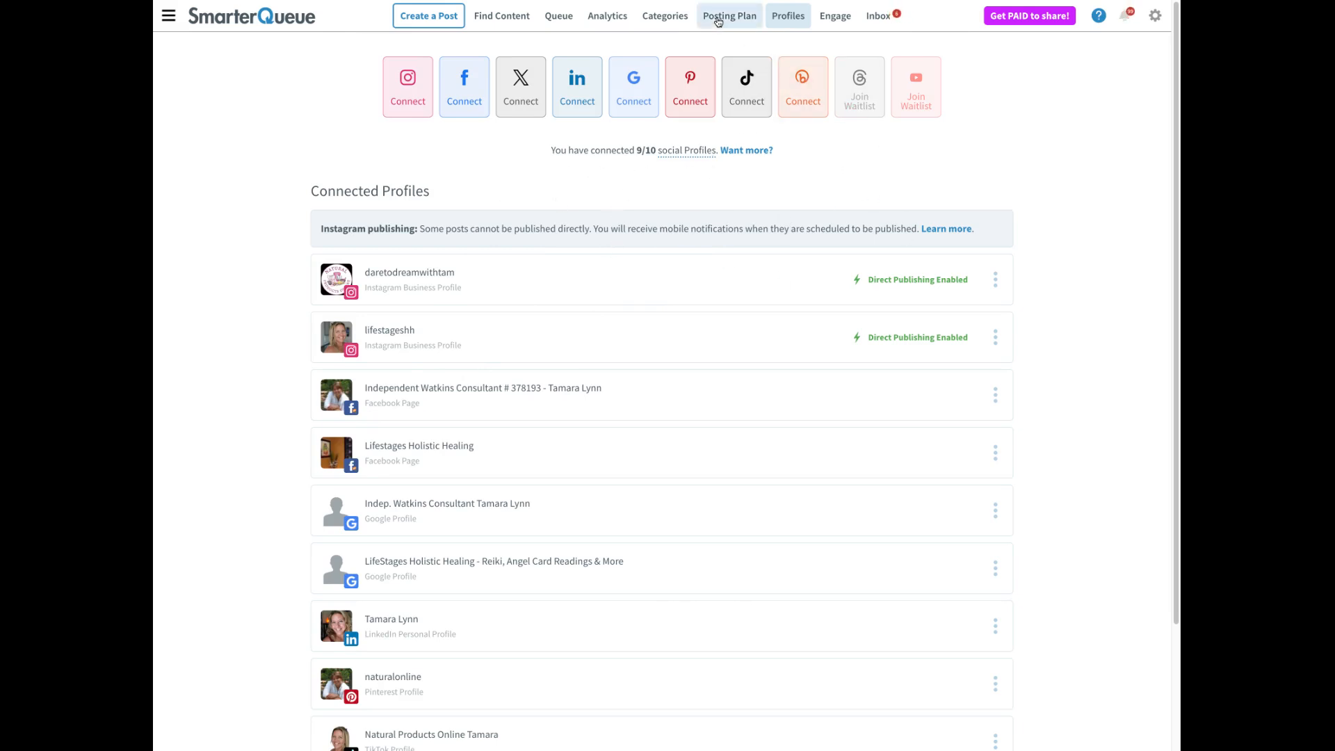
# Review which social profiles are assigned to the Inspiration, W: Food, Watkins and LHH categories.
pyautogui.click(675, 28)
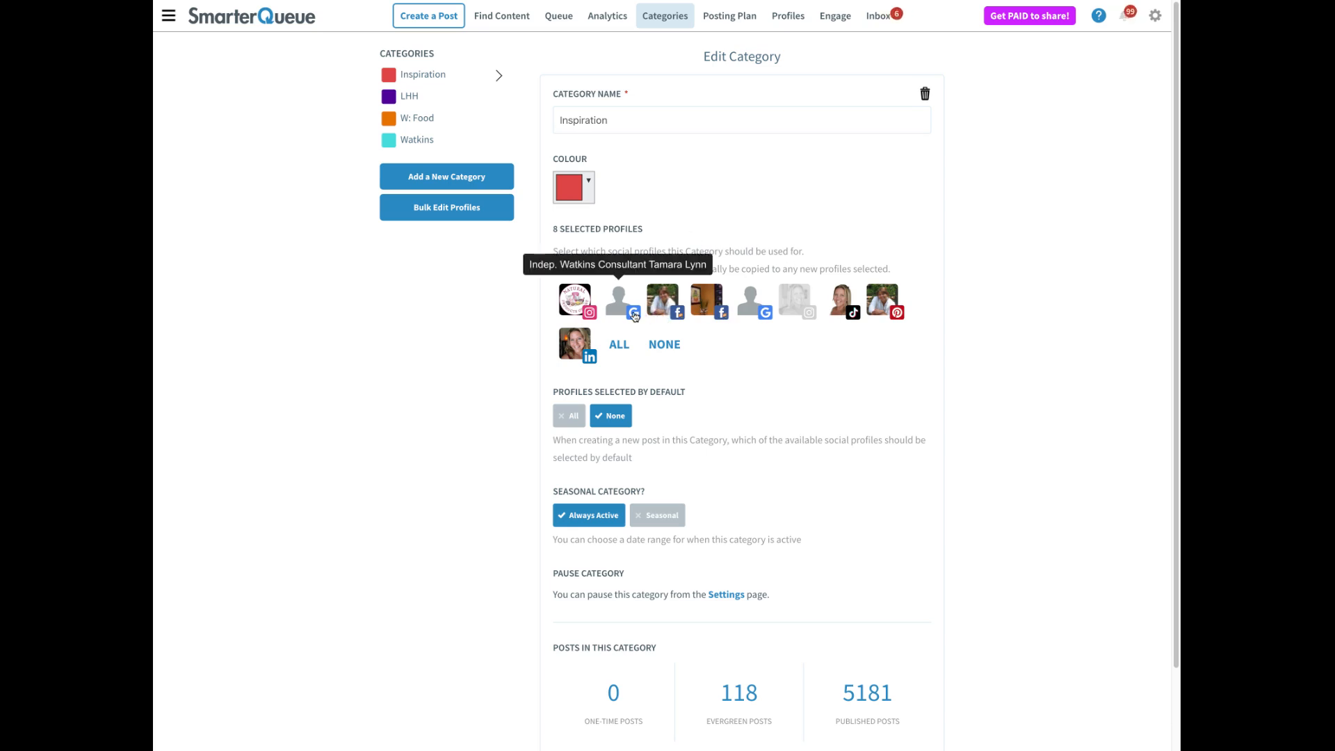
pyautogui.click(419, 121)
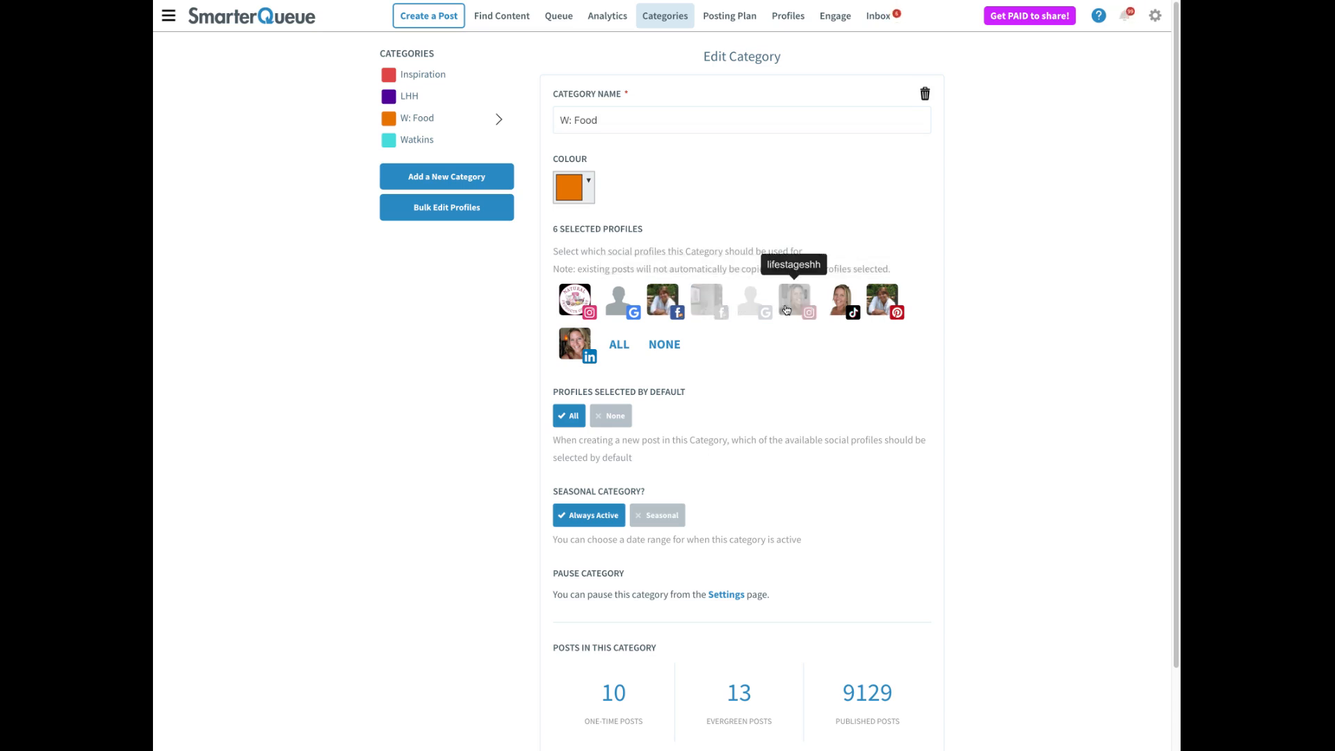
pyautogui.click(416, 139)
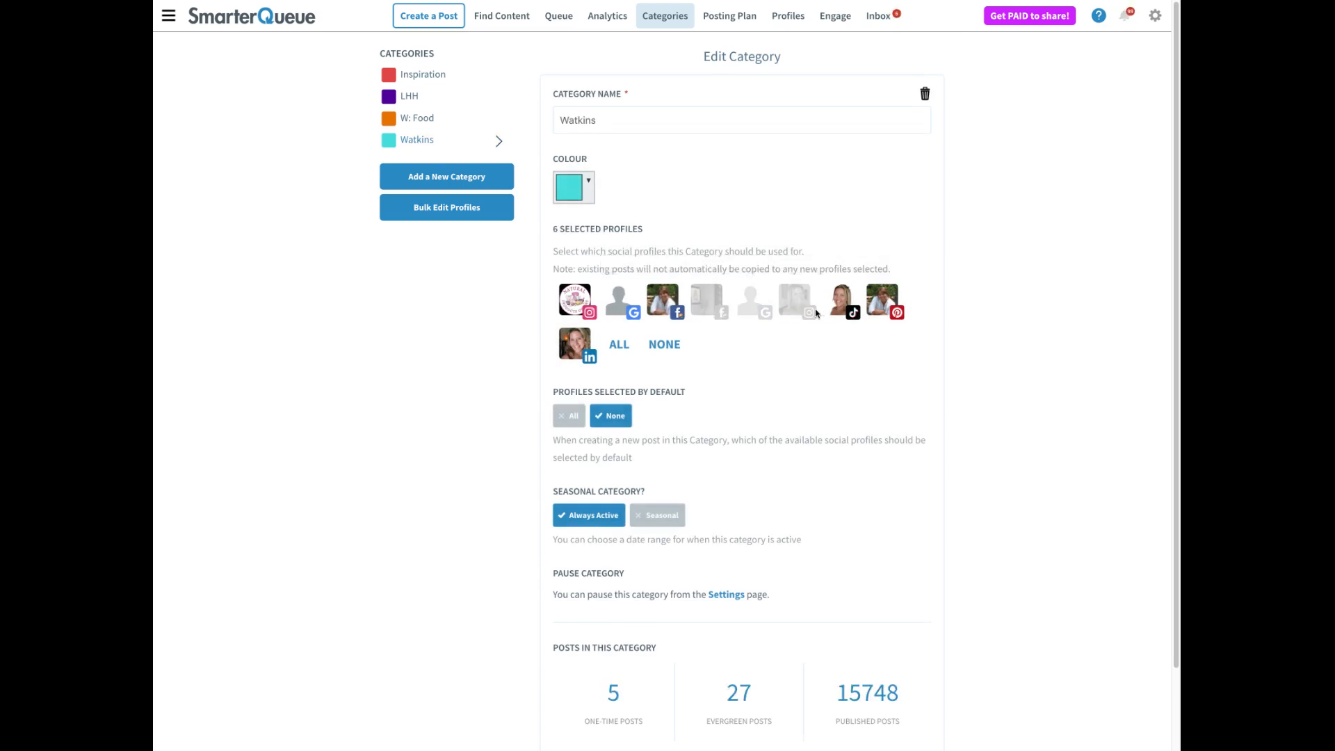
pyautogui.click(394, 99)
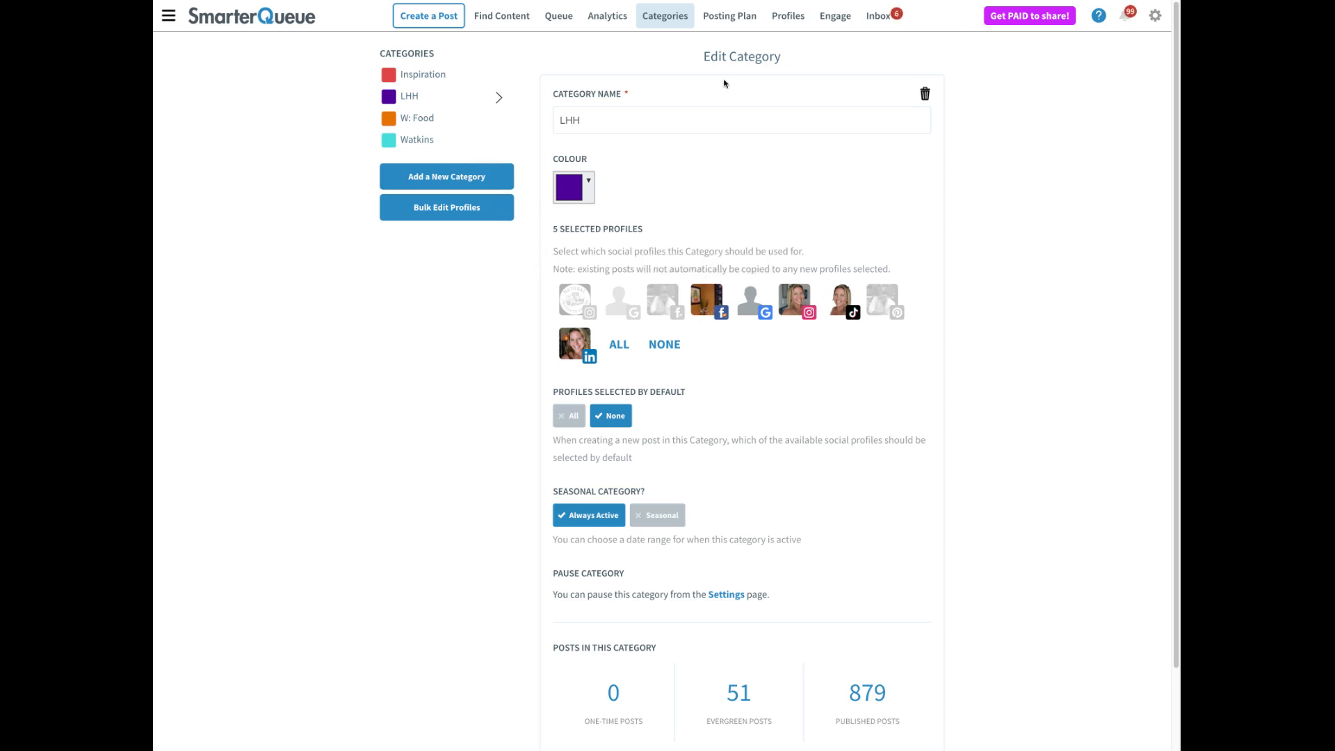
# Open the posting plan and inspect the new-timeslot form for Monday at 4:00 am, without saving it.
pyautogui.click(722, 23)
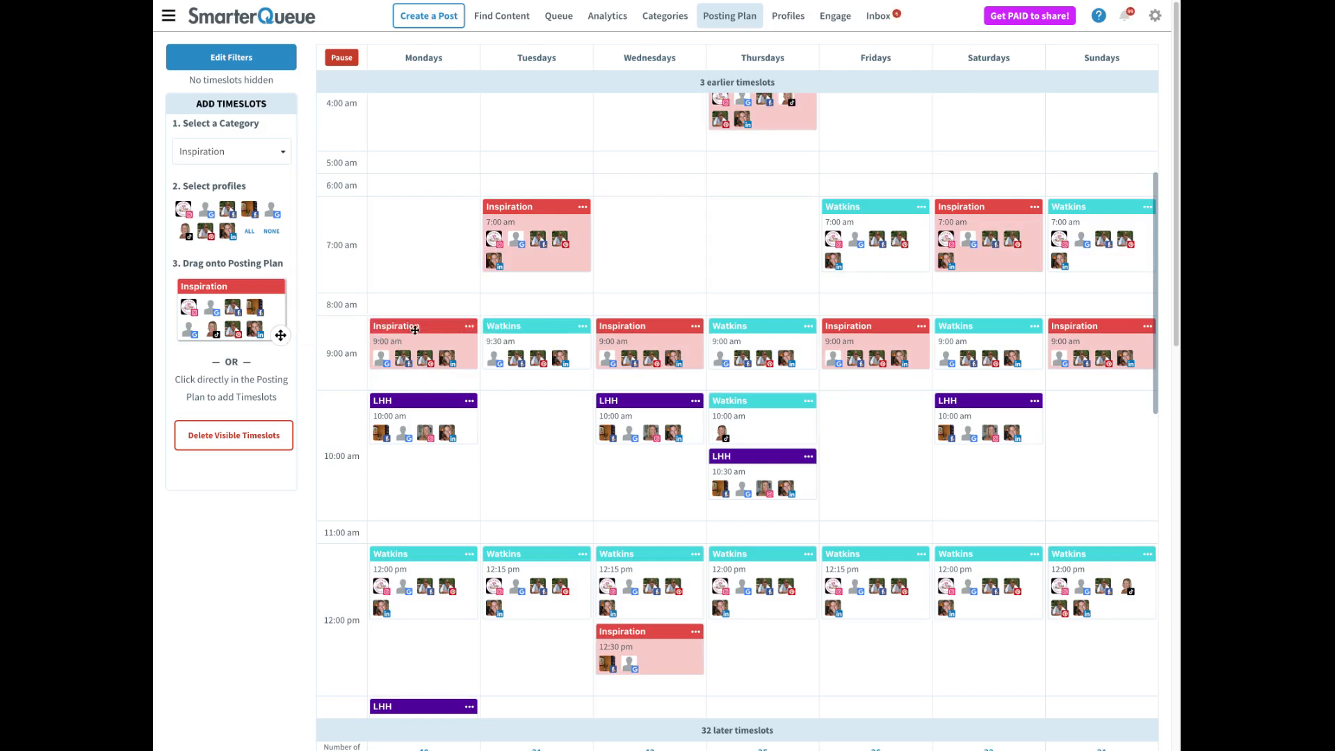
pyautogui.scroll(5, 645, 340)
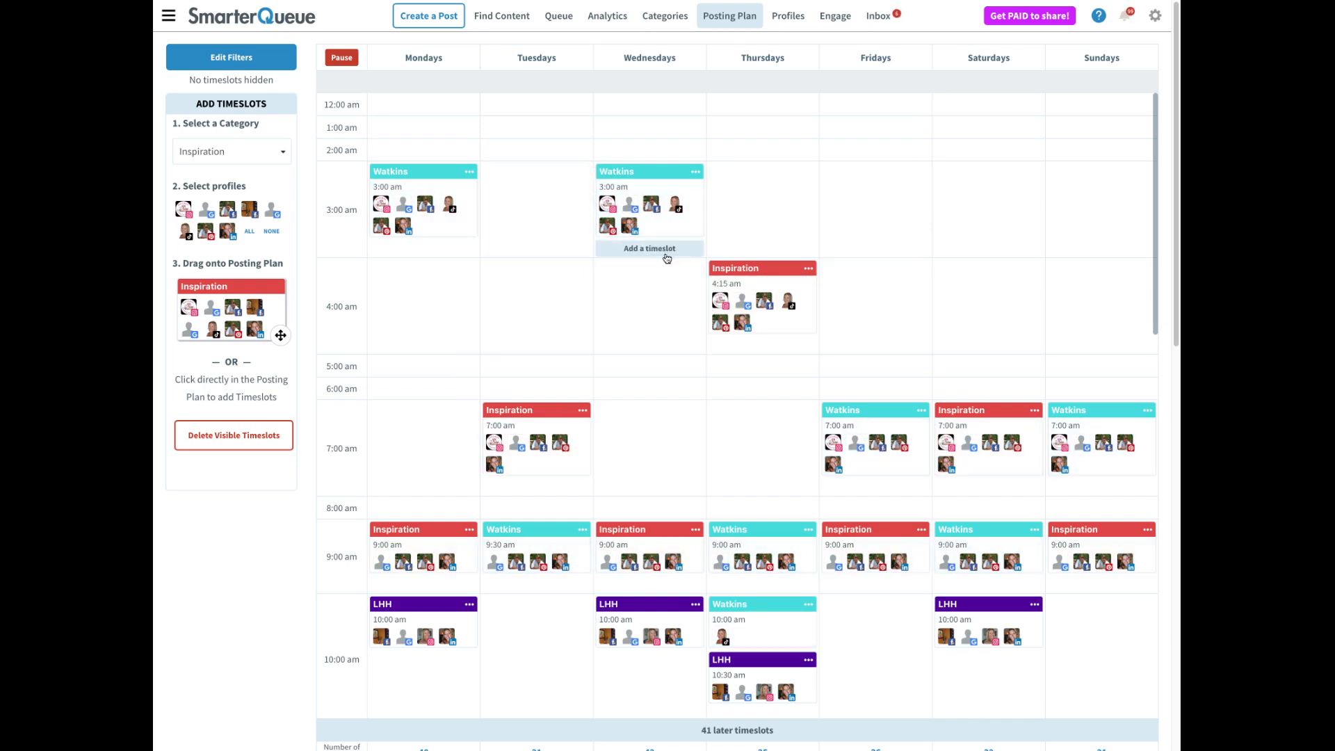
pyautogui.click(412, 332)
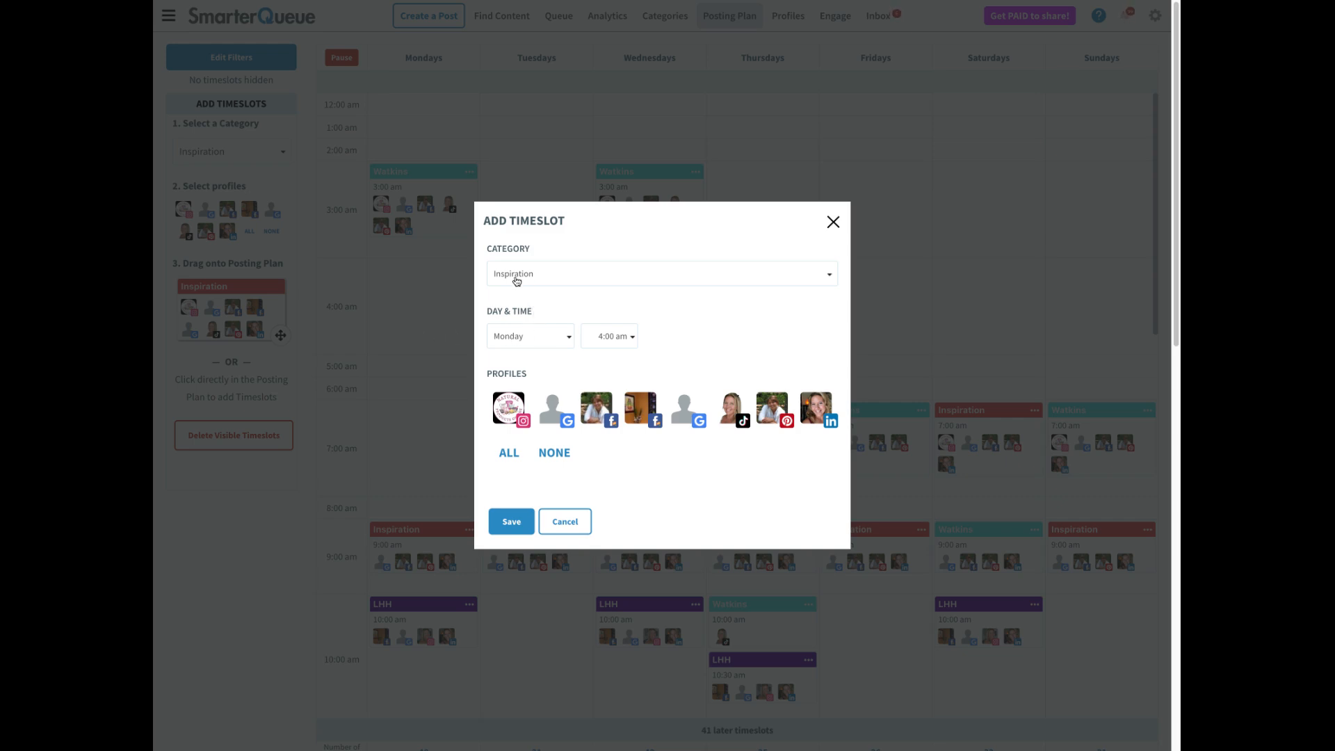
pyautogui.click(833, 222)
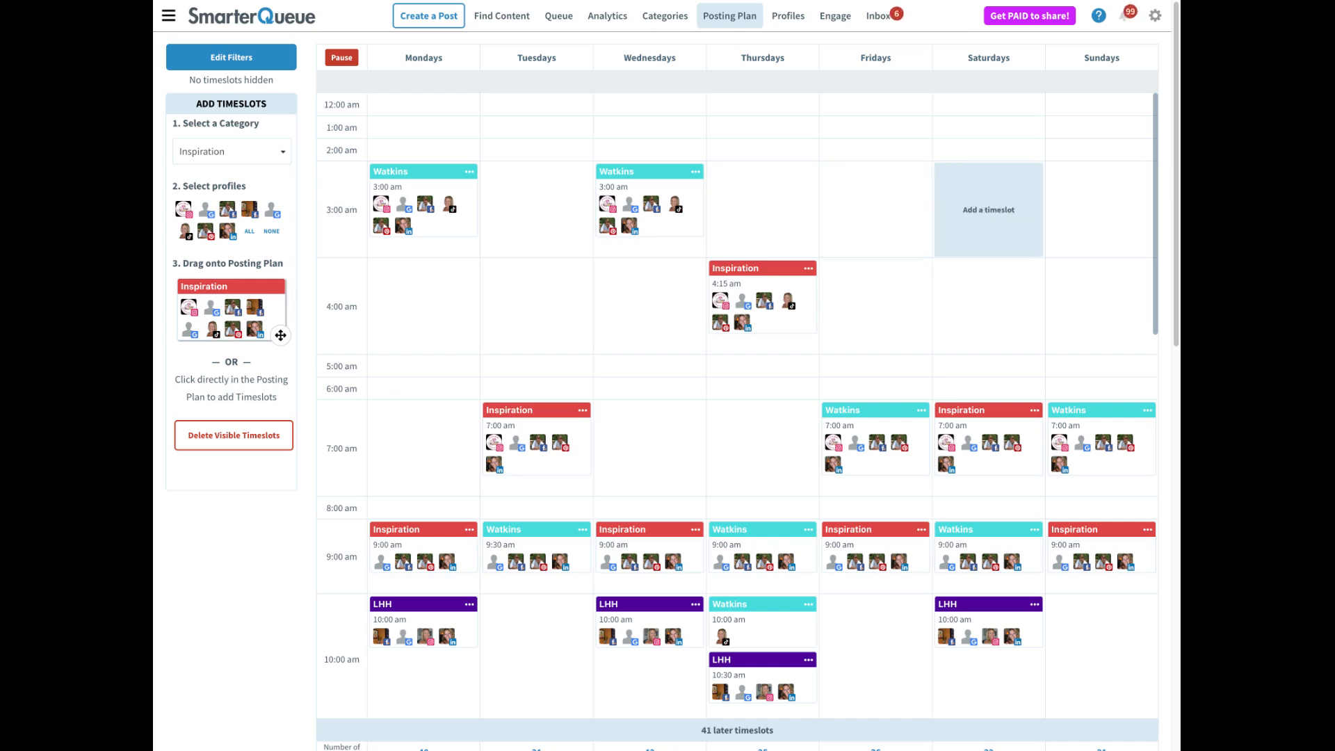
# Add a W: Food timeslot on Saturday at 3:00 am for all of the category's profiles except TikTok.
pyautogui.click(977, 205)
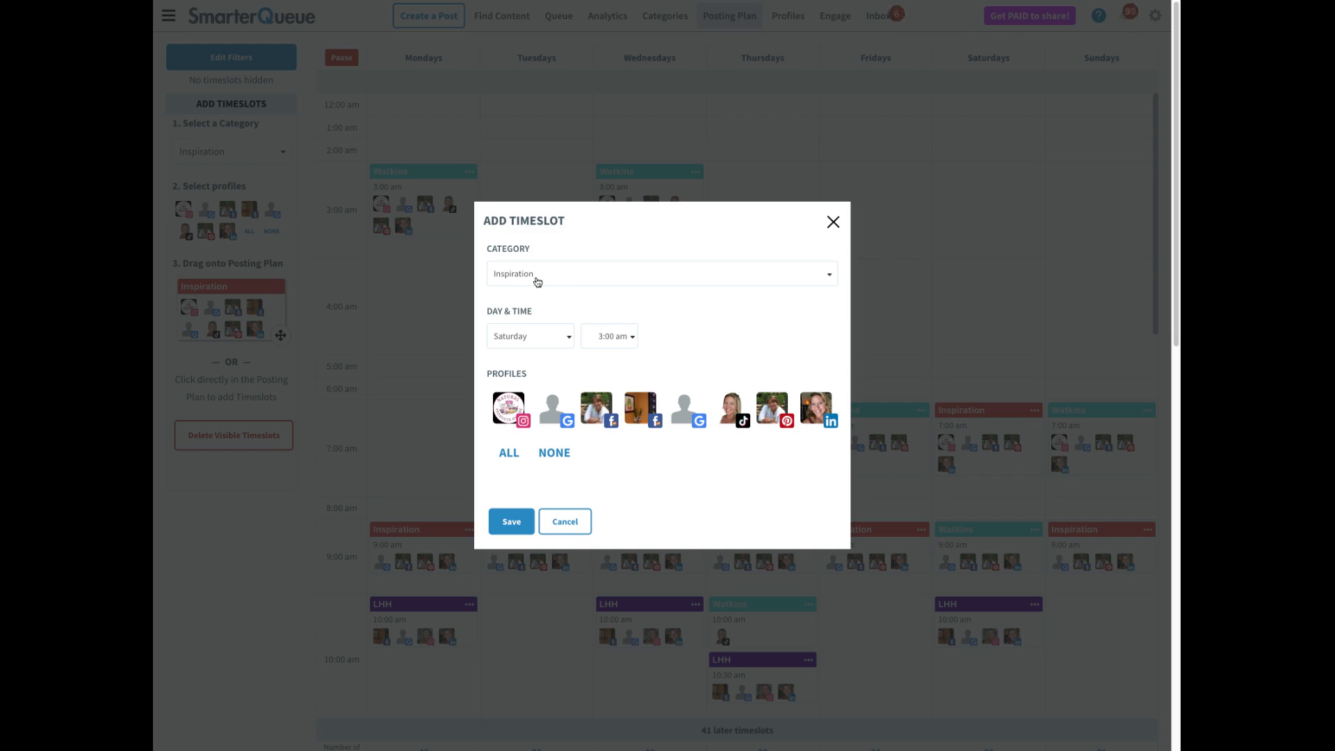
pyautogui.click(536, 279)
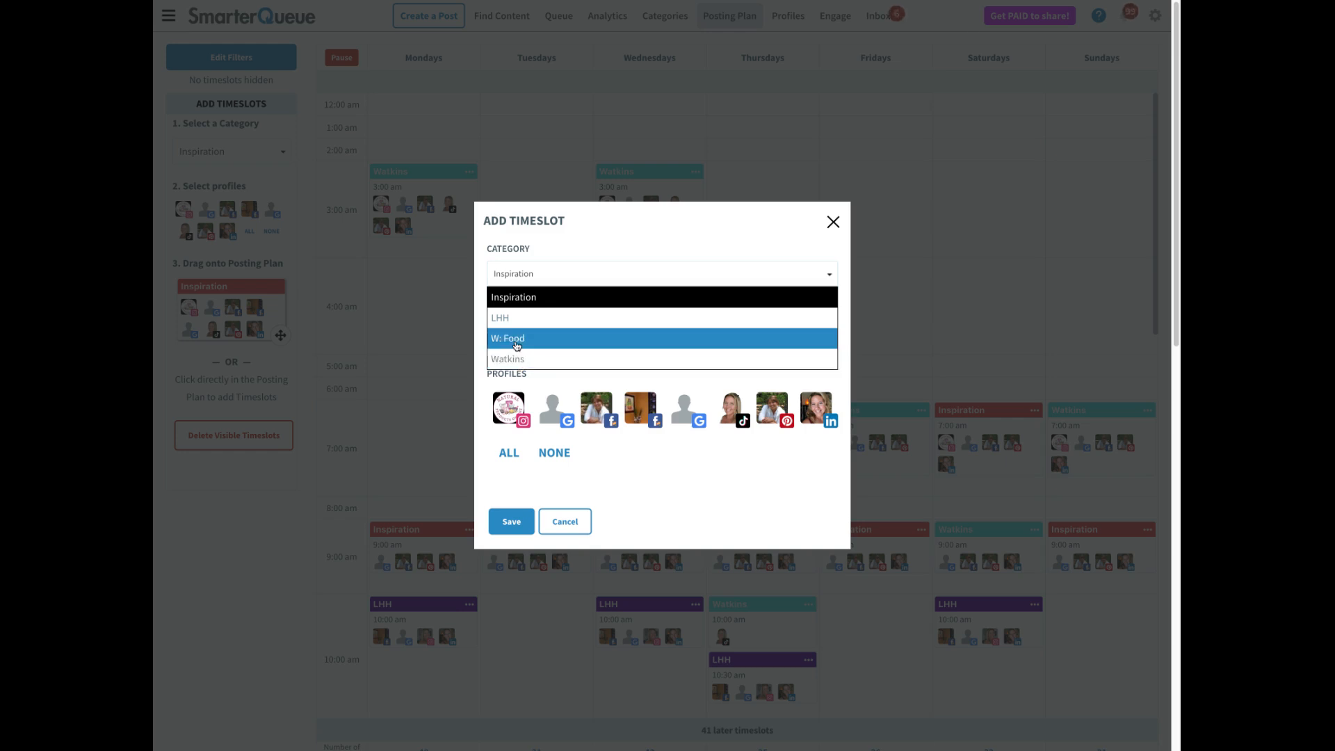
pyautogui.click(515, 338)
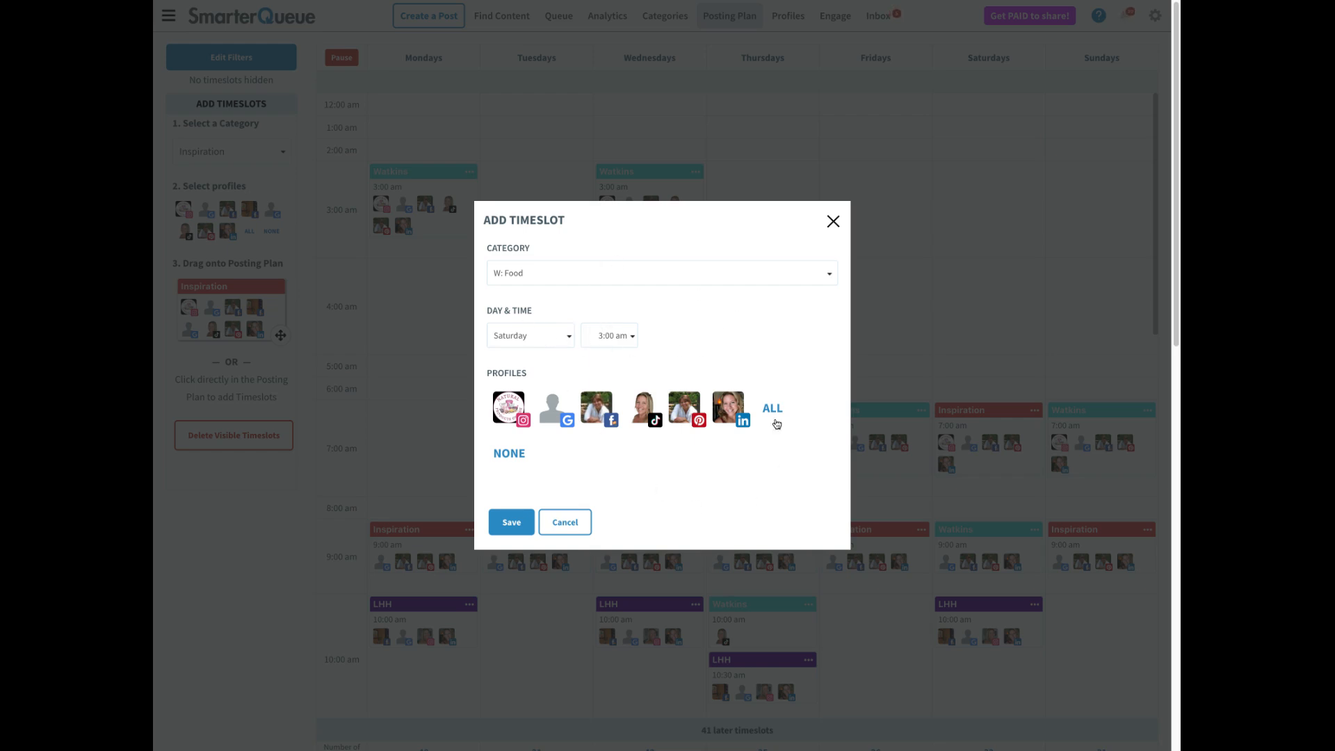
pyautogui.click(647, 417)
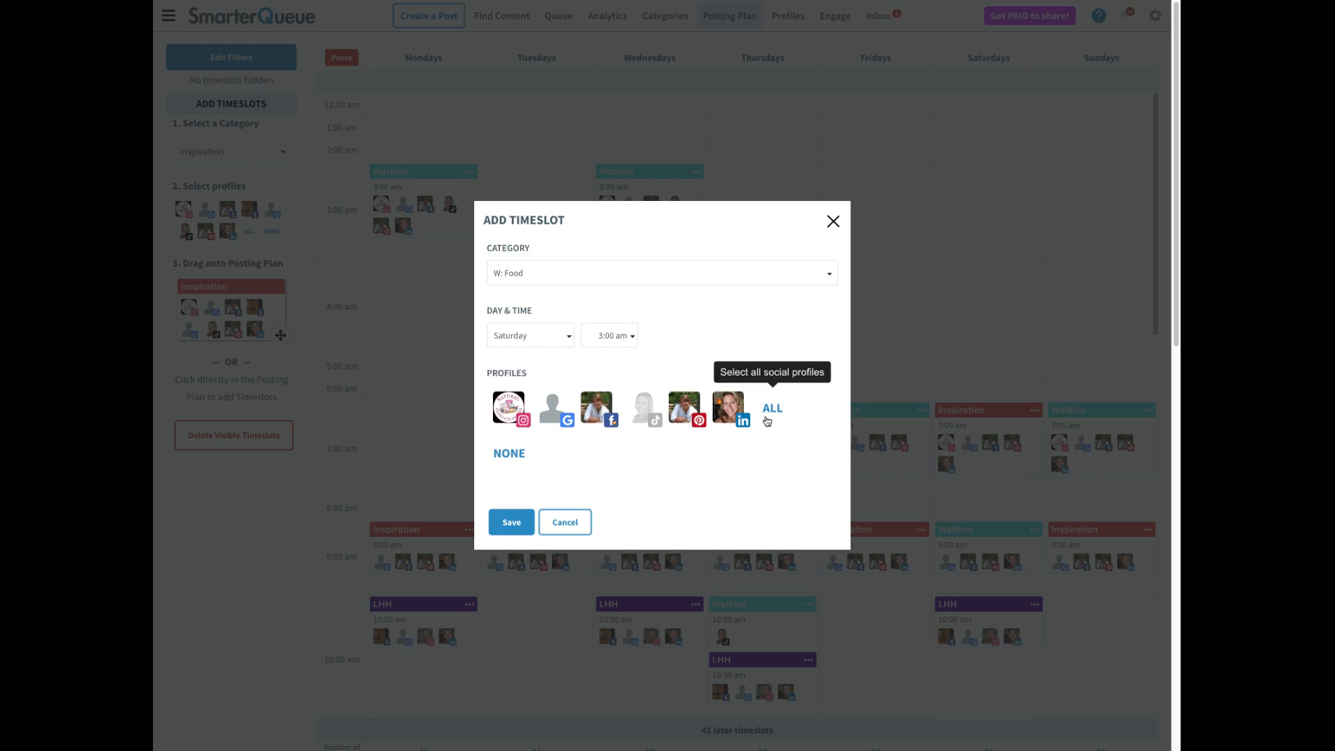
pyautogui.click(523, 521)
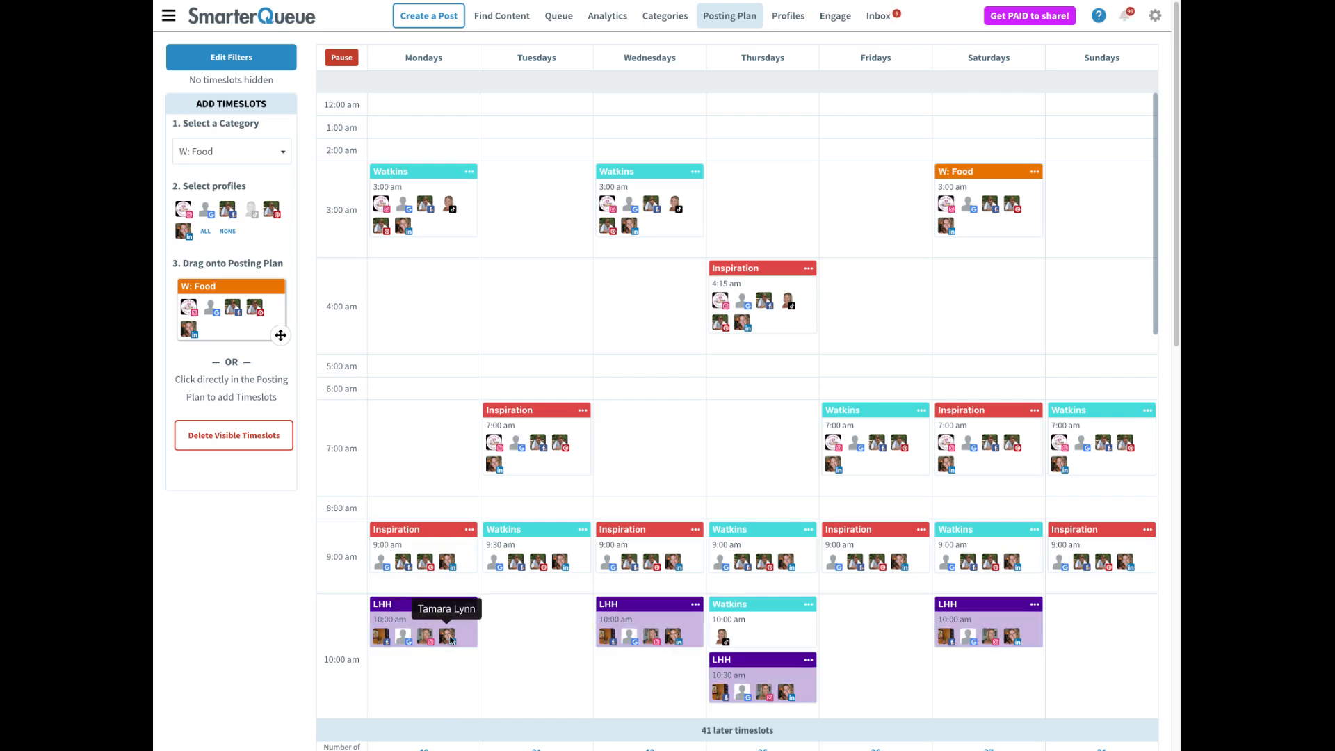
# Examine the week's posting plan from morning to late evening, including each day's timeslot total.
pyautogui.scroll(-3, 450, 640)
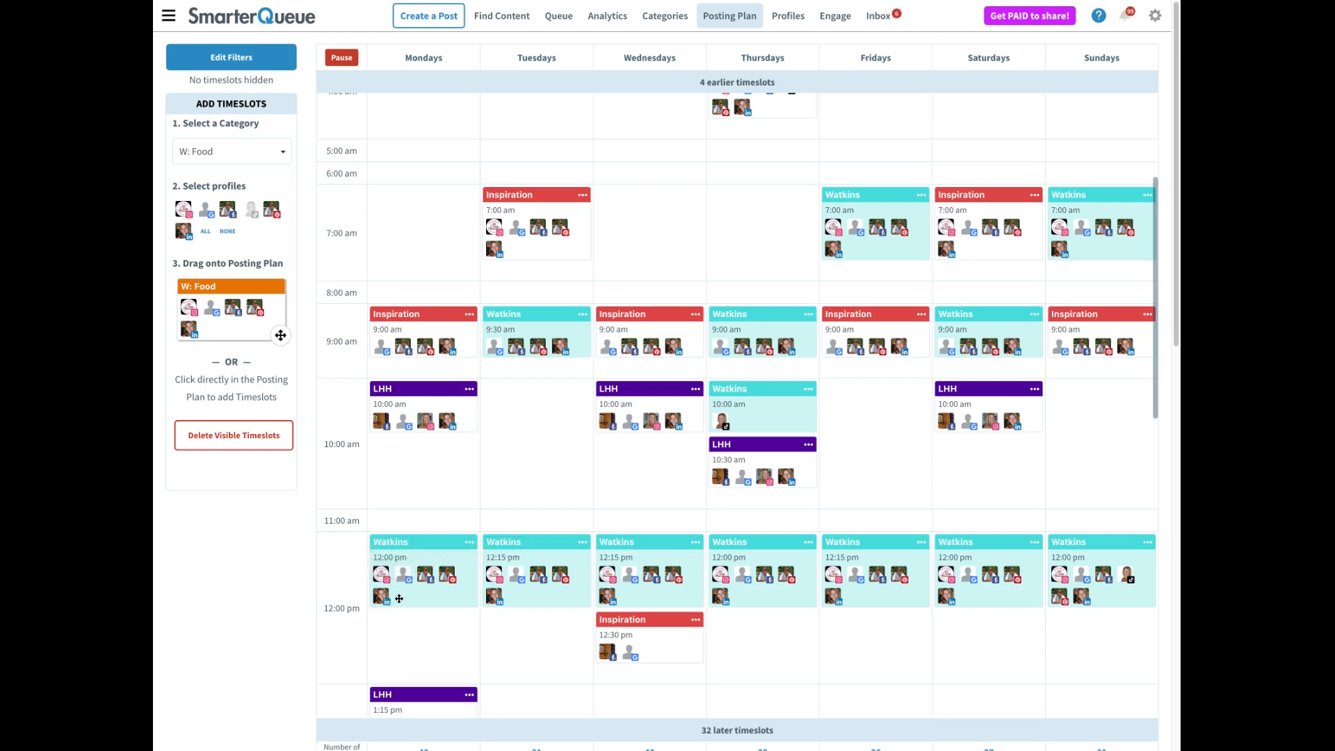
pyautogui.scroll(-3, 397, 533)
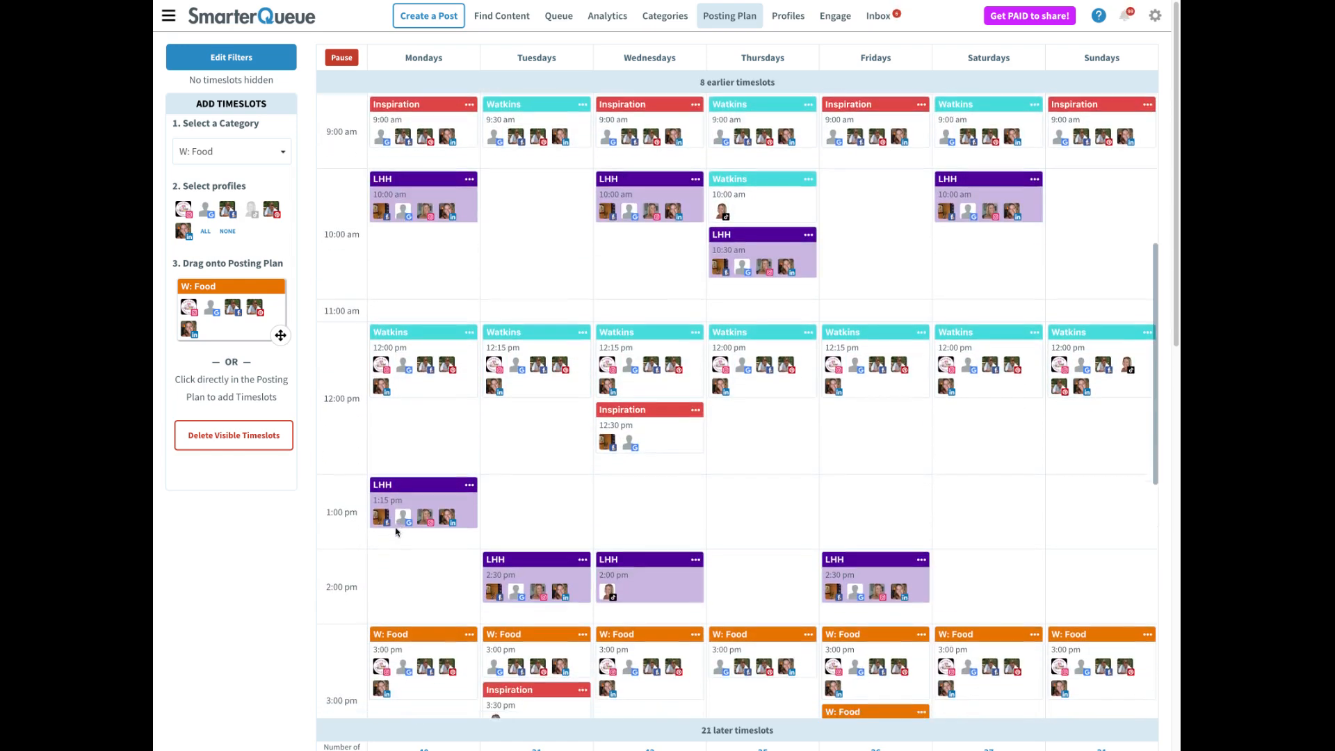
pyautogui.scroll(-1, 393, 549)
pyautogui.scroll(-4, 411, 591)
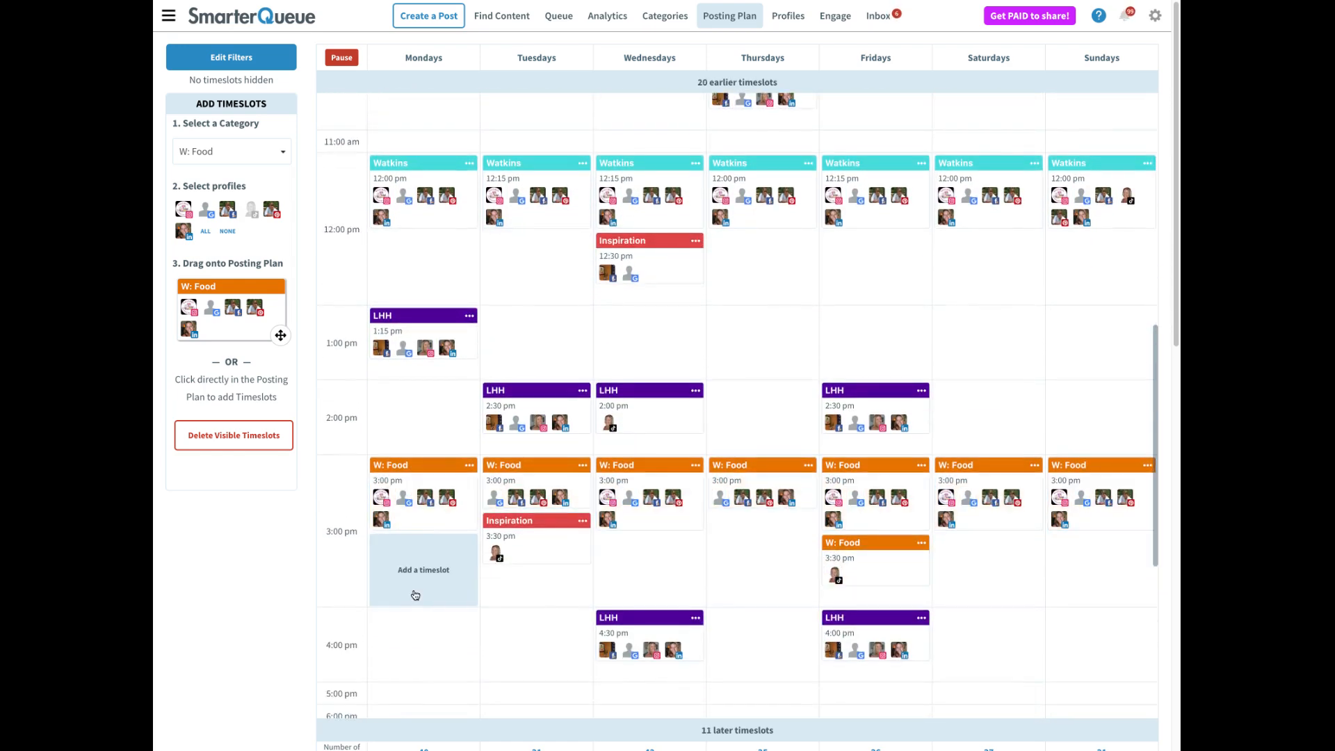
pyautogui.scroll(-1, 412, 592)
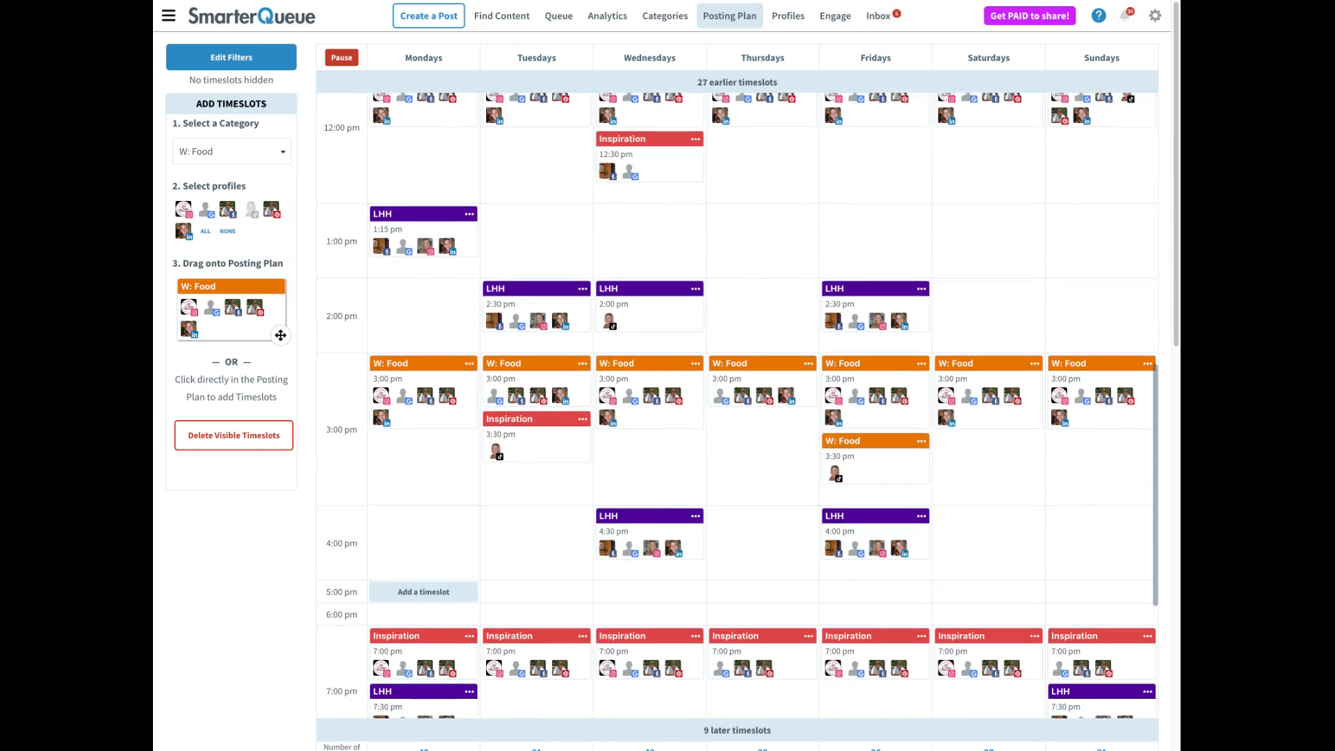
pyautogui.scroll(-3, 417, 549)
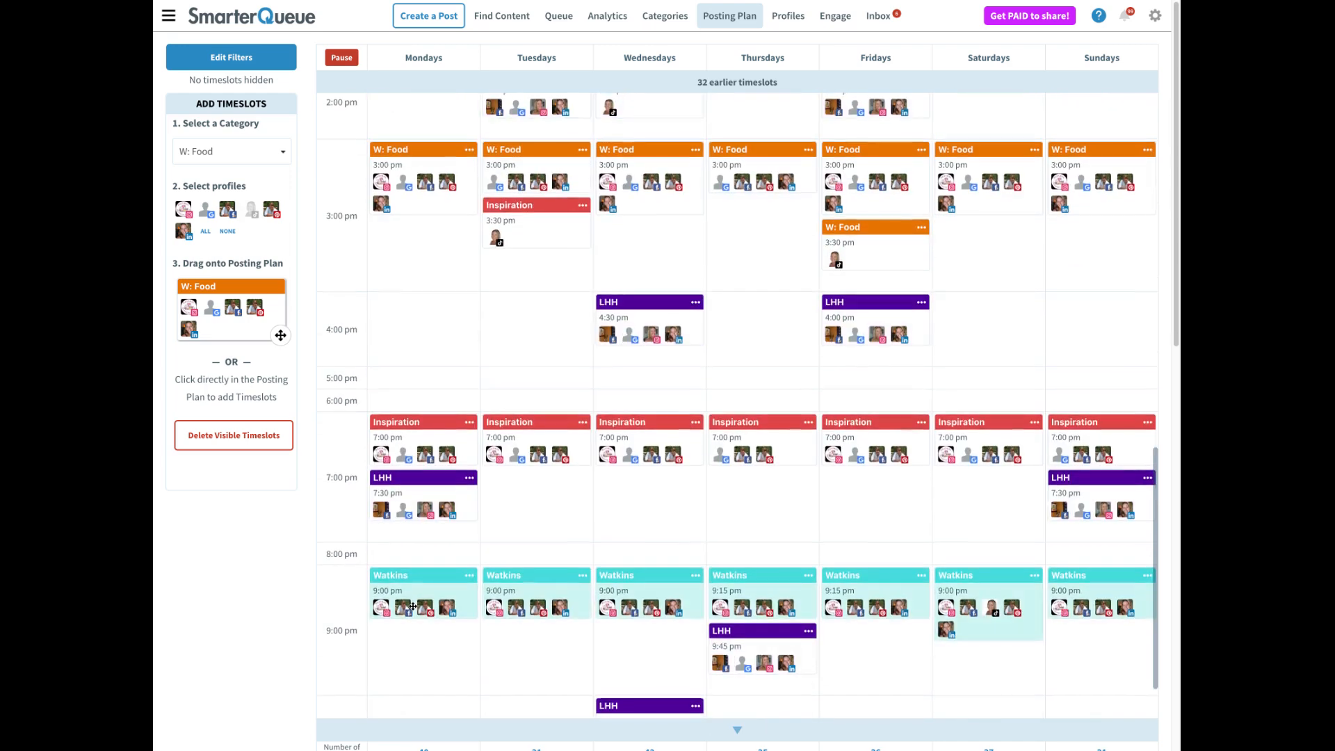
pyautogui.scroll(-1, 460, 591)
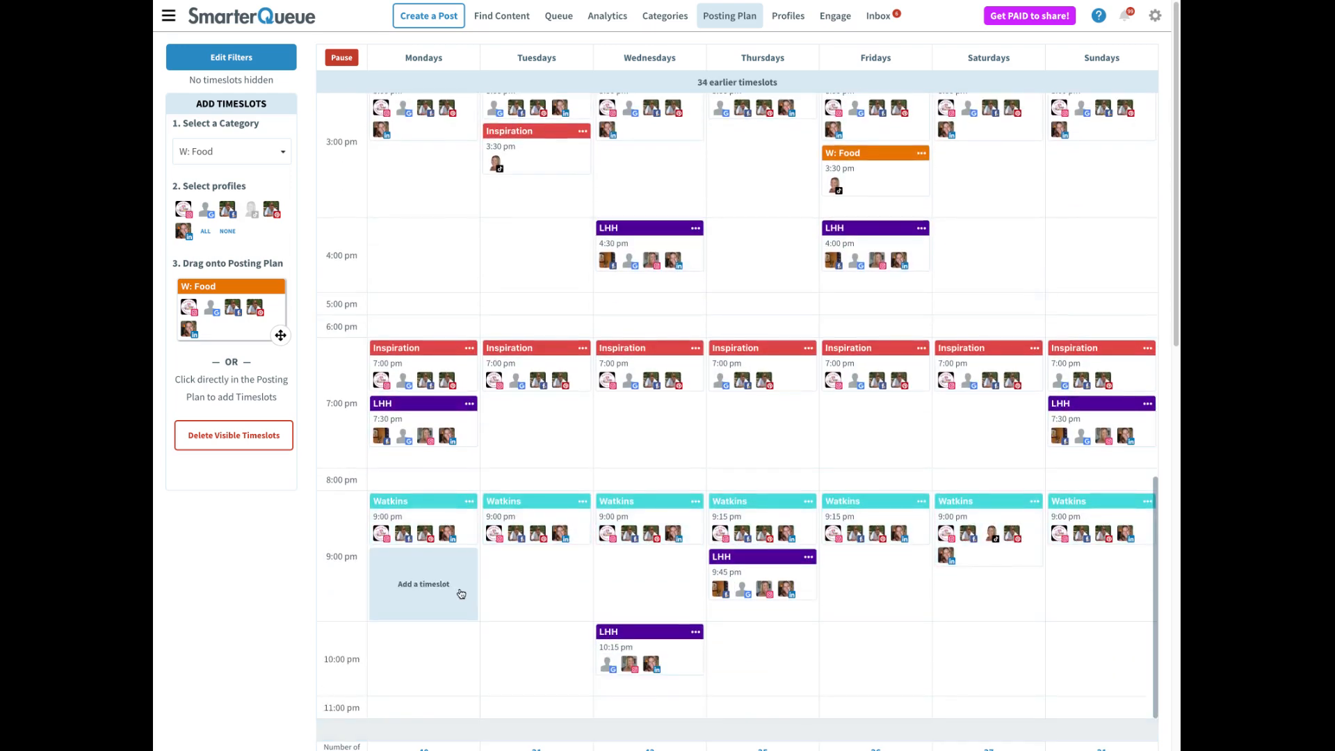
pyautogui.scroll(-1, 460, 591)
pyautogui.scroll(7, 459, 581)
pyautogui.scroll(-8, 461, 577)
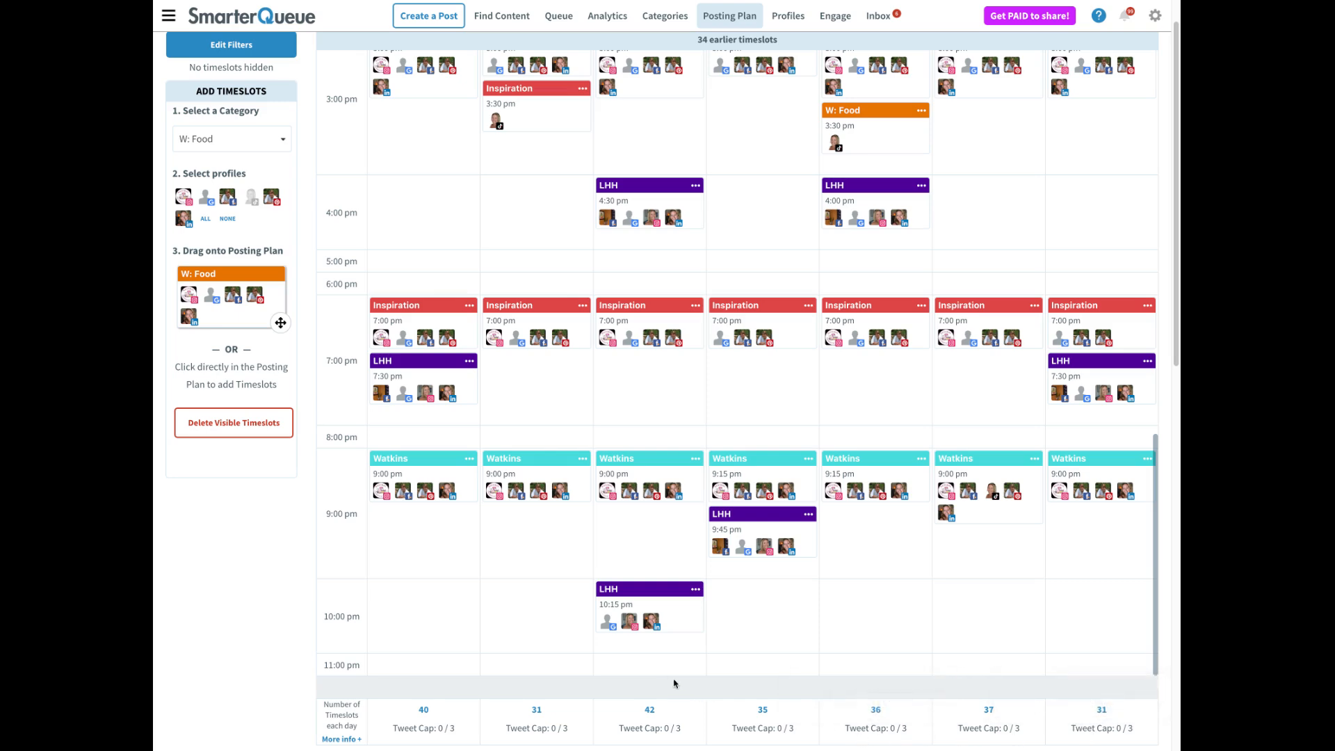
pyautogui.scroll(5, 676, 681)
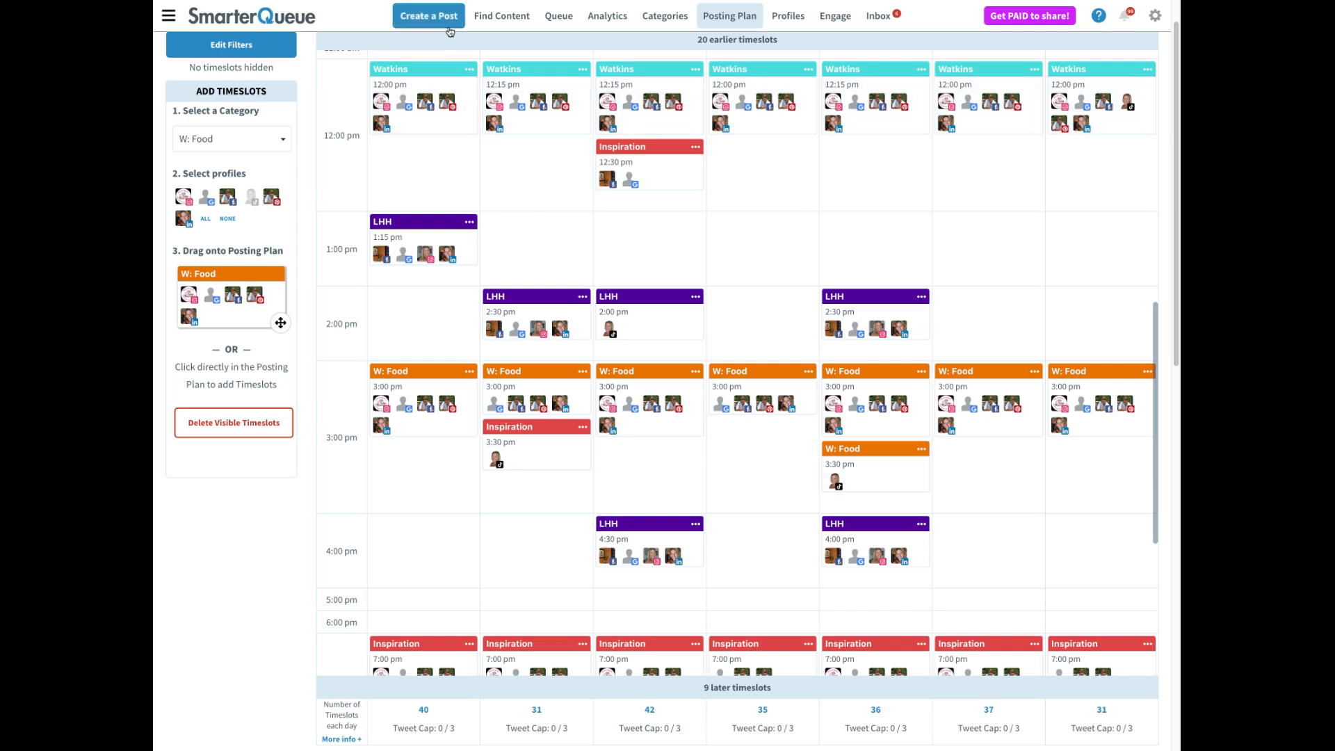
# Review the text variations, link and media of the queue's first 2:30 pm Watkins Pinterest post, and close its editor without saving.
pyautogui.click(559, 24)
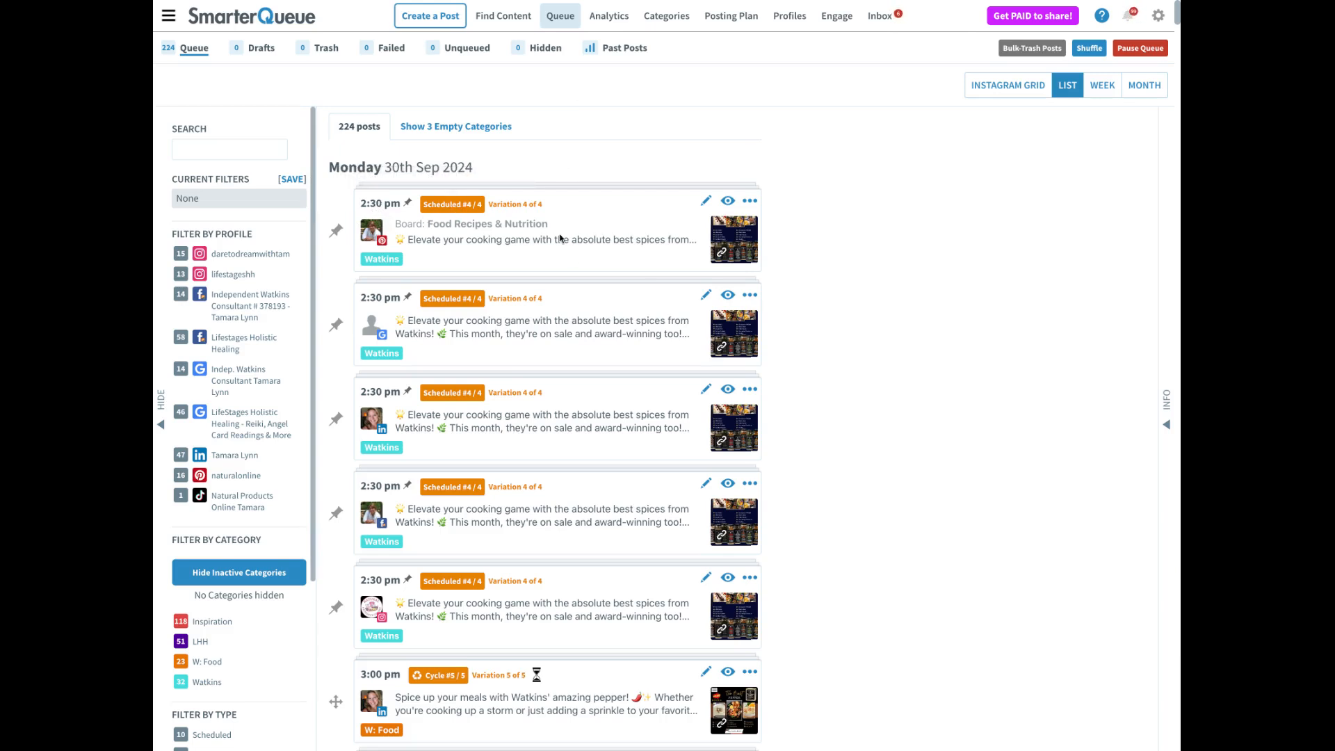
pyautogui.click(705, 202)
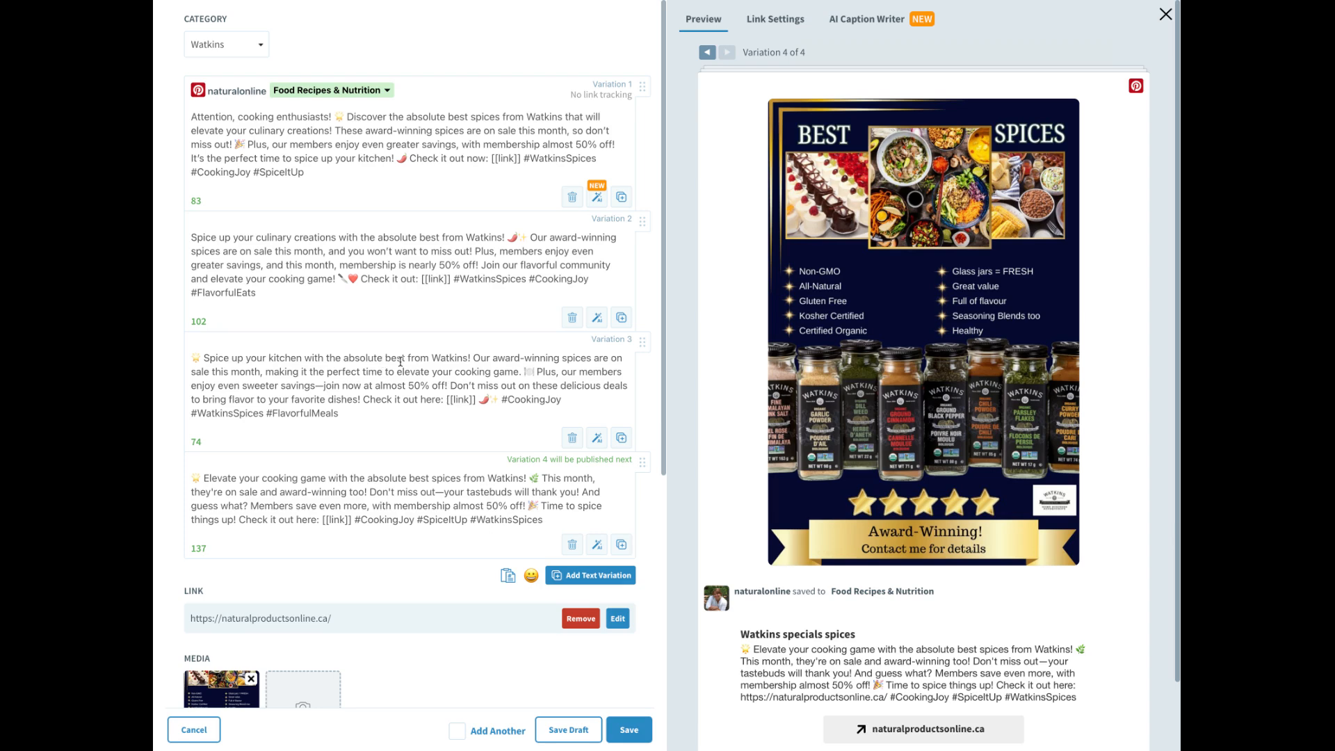
pyautogui.scroll(-3, 400, 362)
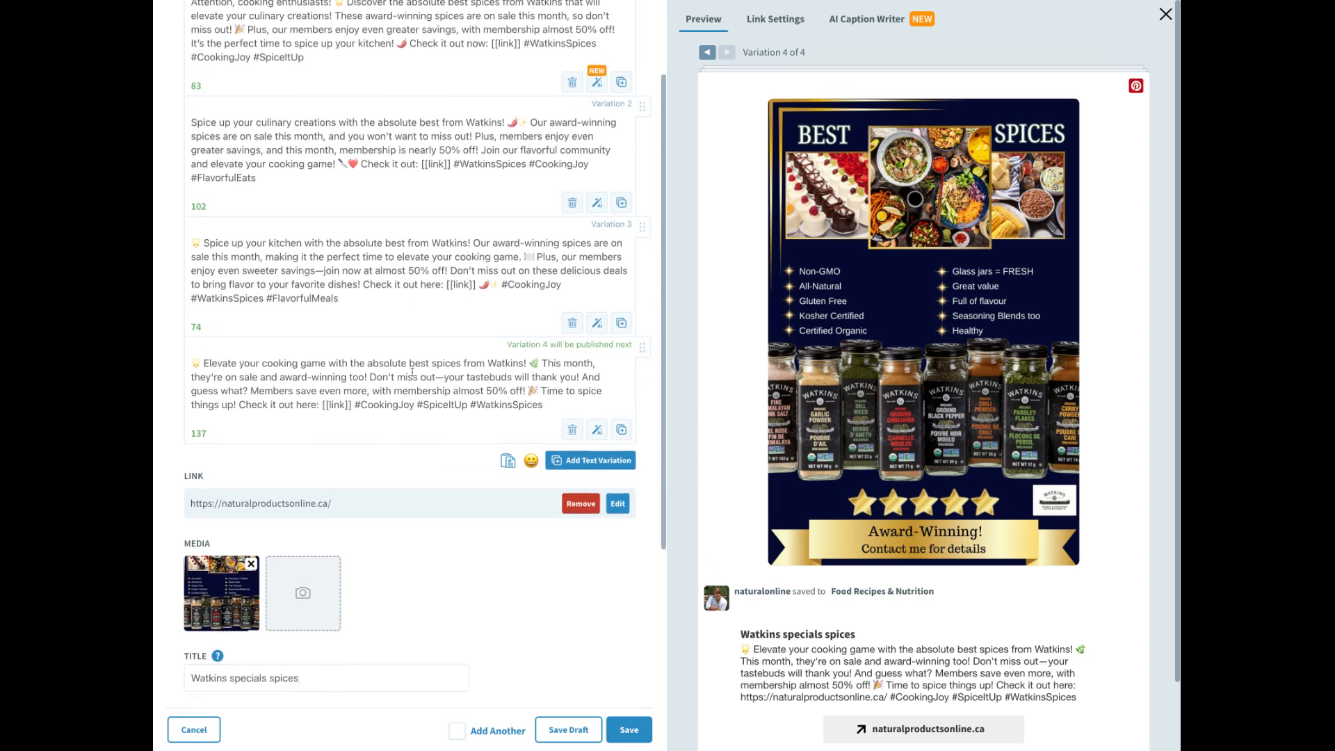
pyautogui.click(1165, 14)
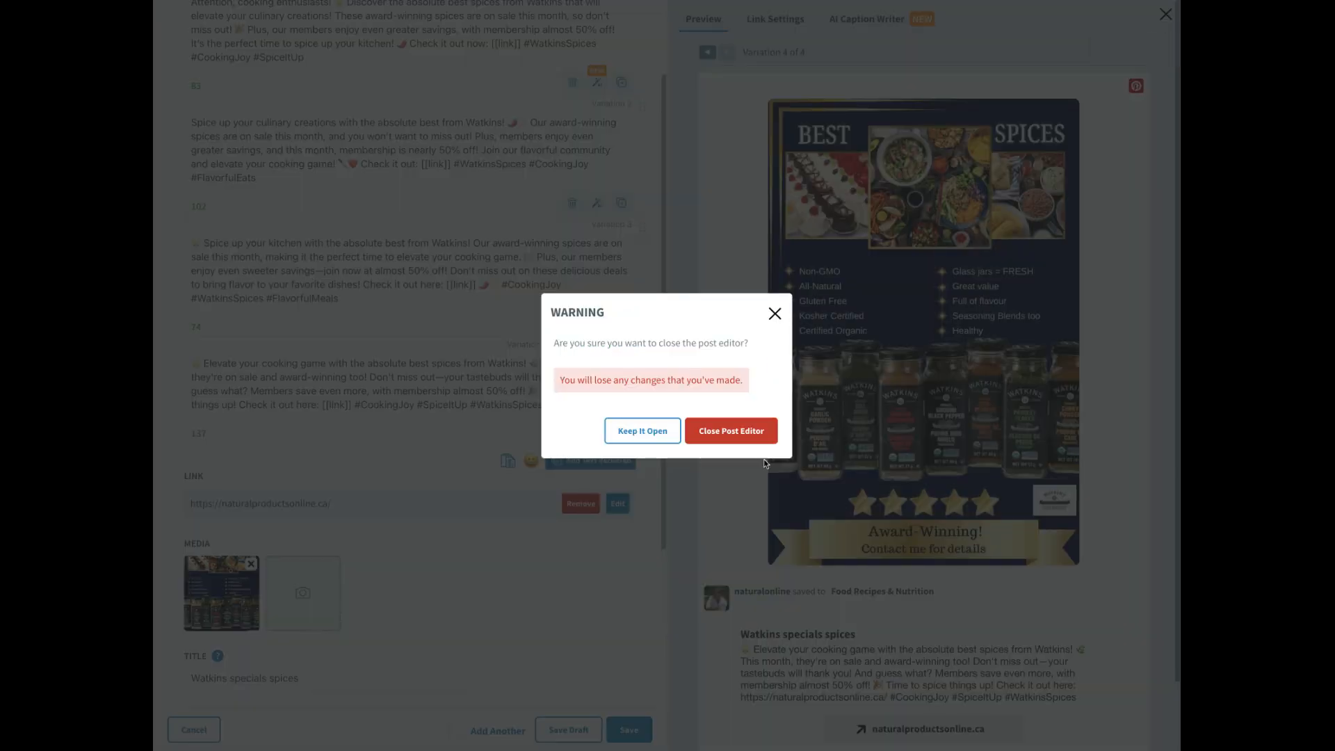
pyautogui.click(737, 443)
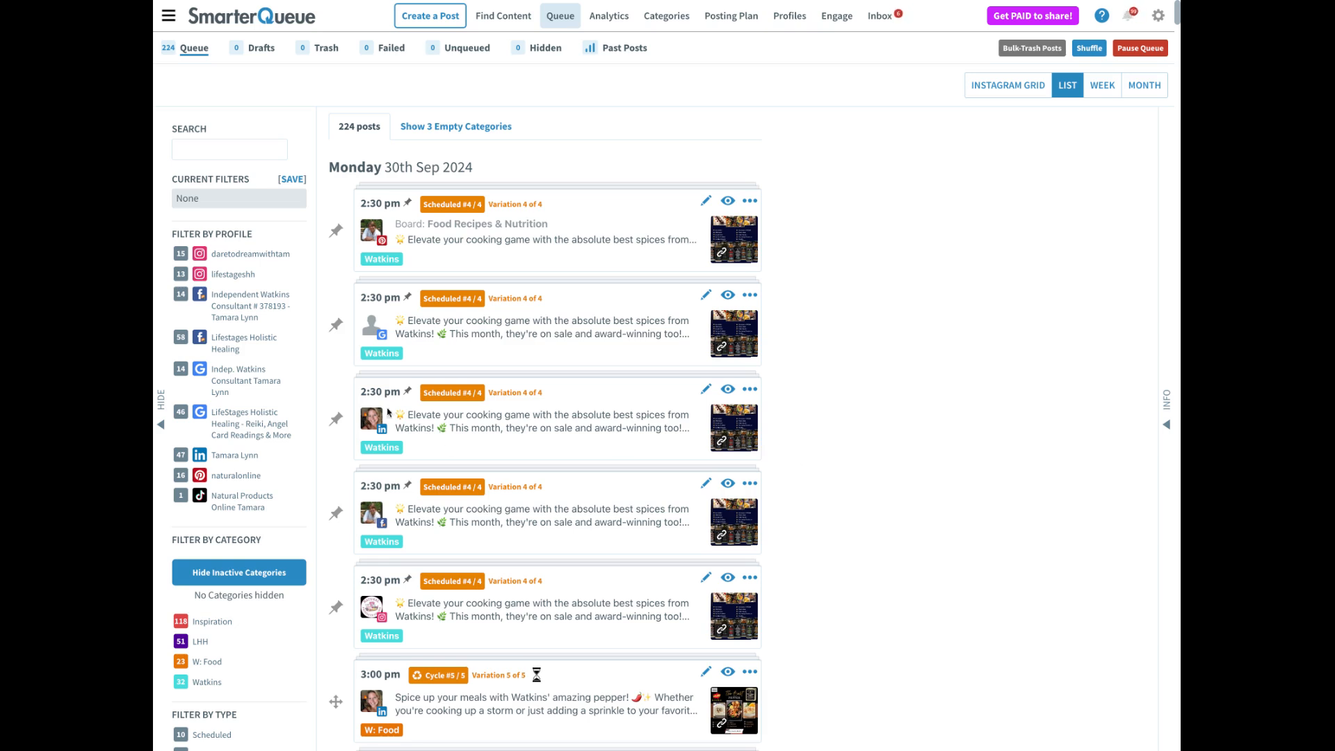
# Look through the queued Watkins and W: Food posts, and show the queue as a month calendar.
pyautogui.scroll(-3, 491, 554)
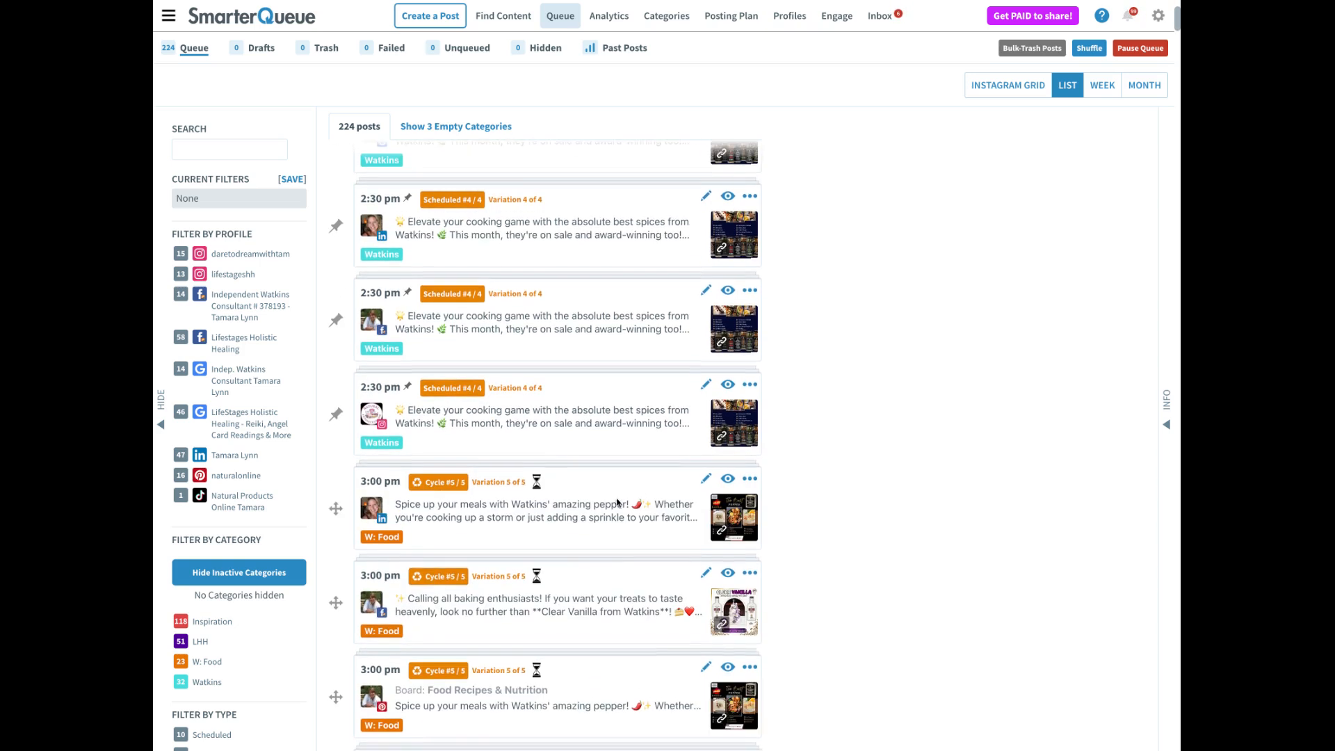
pyautogui.scroll(-1, 591, 587)
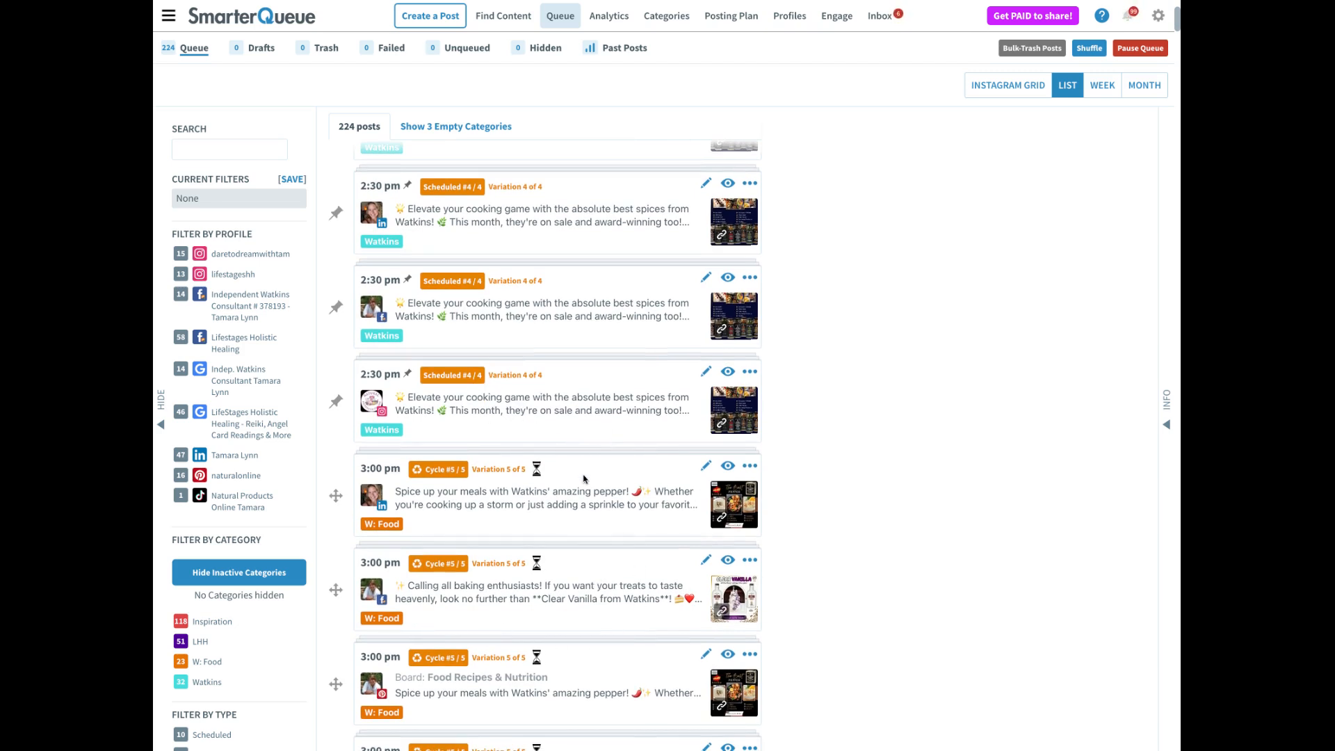
pyautogui.scroll(-2, 539, 533)
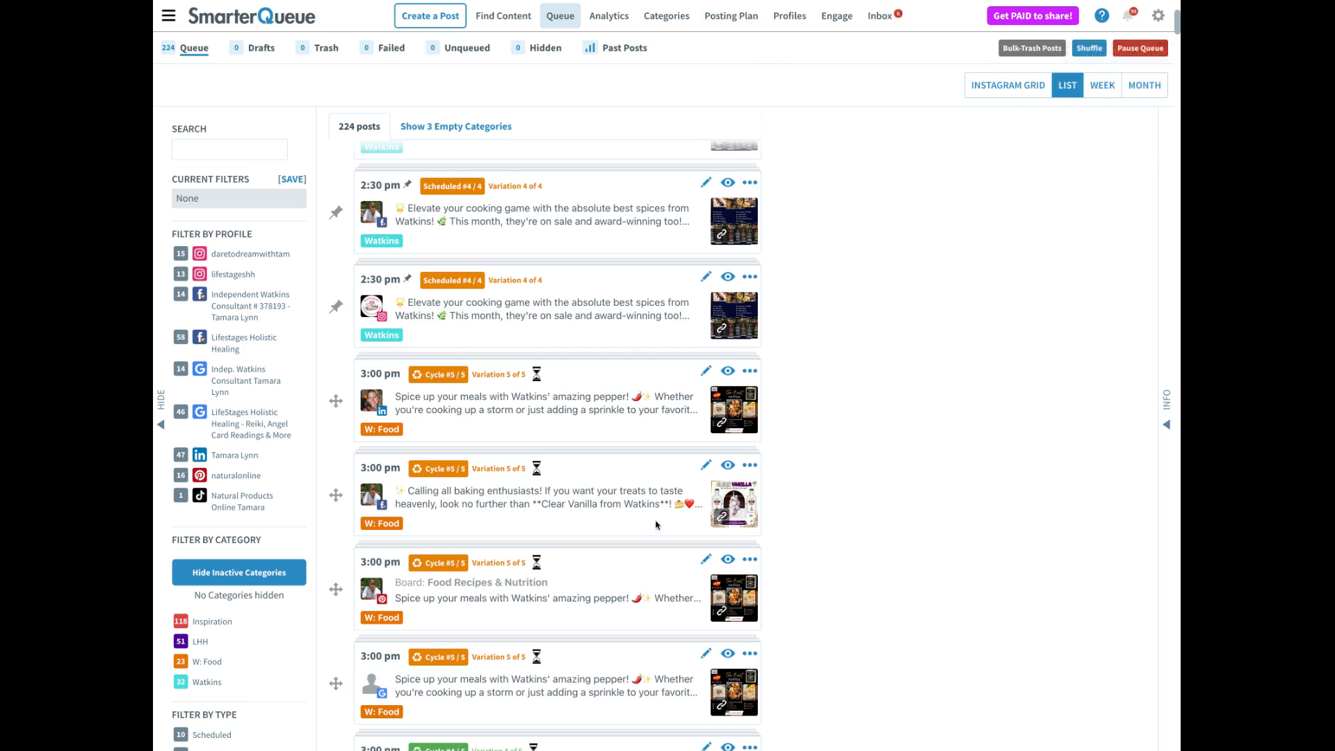
pyautogui.click(1142, 85)
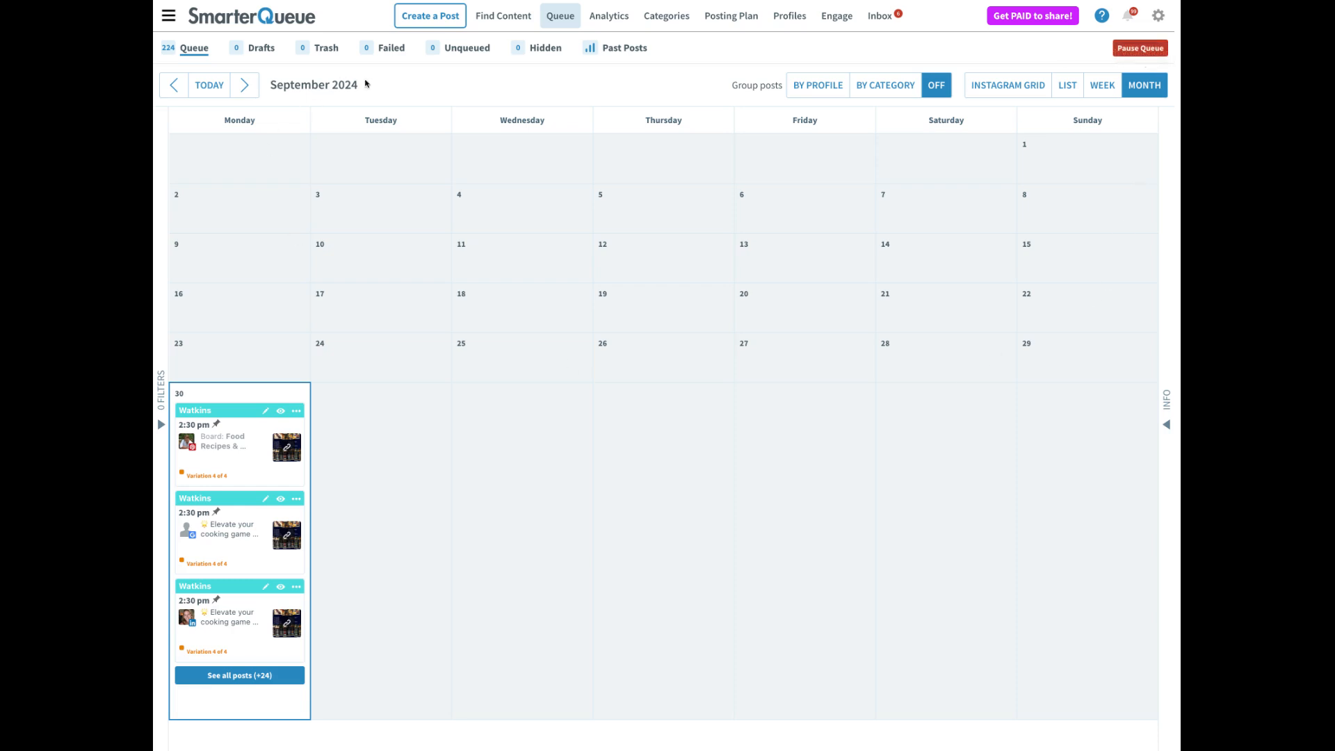
# Look through the October 2024 queue calendar down to the end of the month, and move on to November 2024.
pyautogui.click(244, 85)
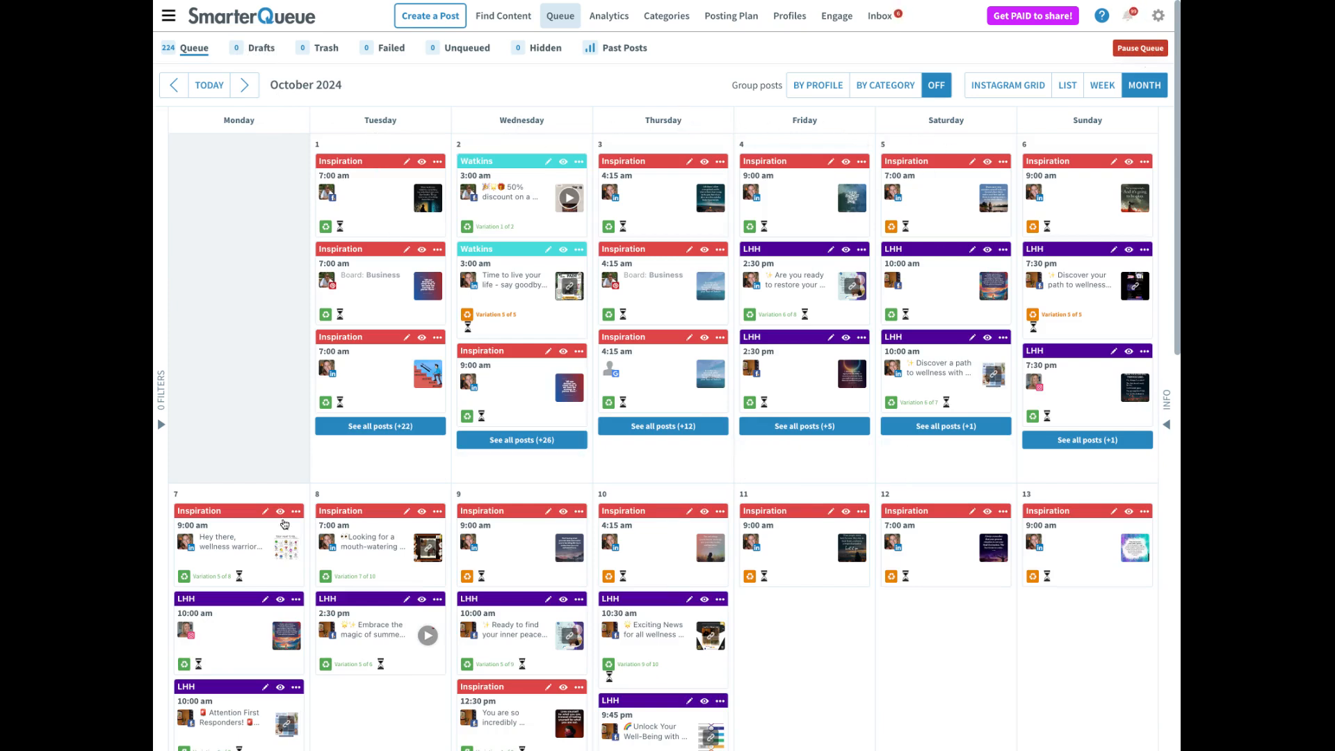
pyautogui.scroll(-3, 355, 437)
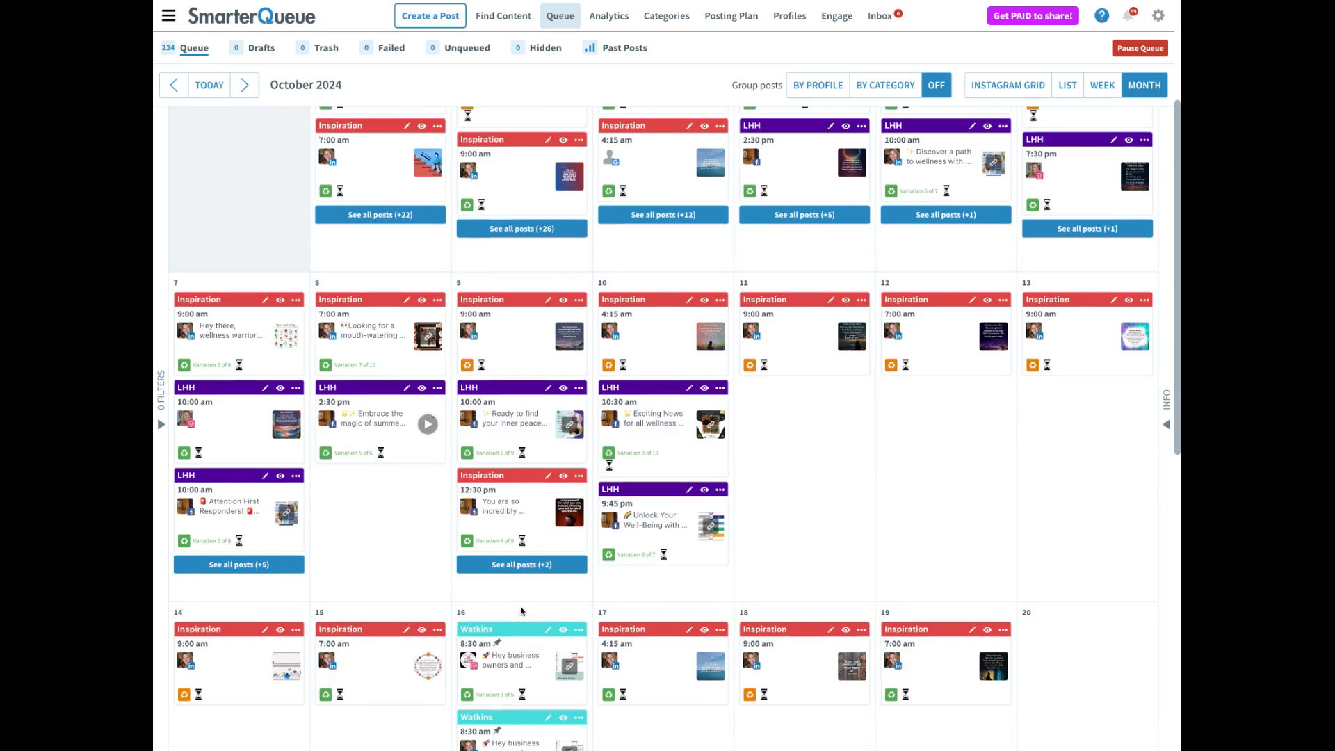
pyautogui.scroll(-8, 635, 552)
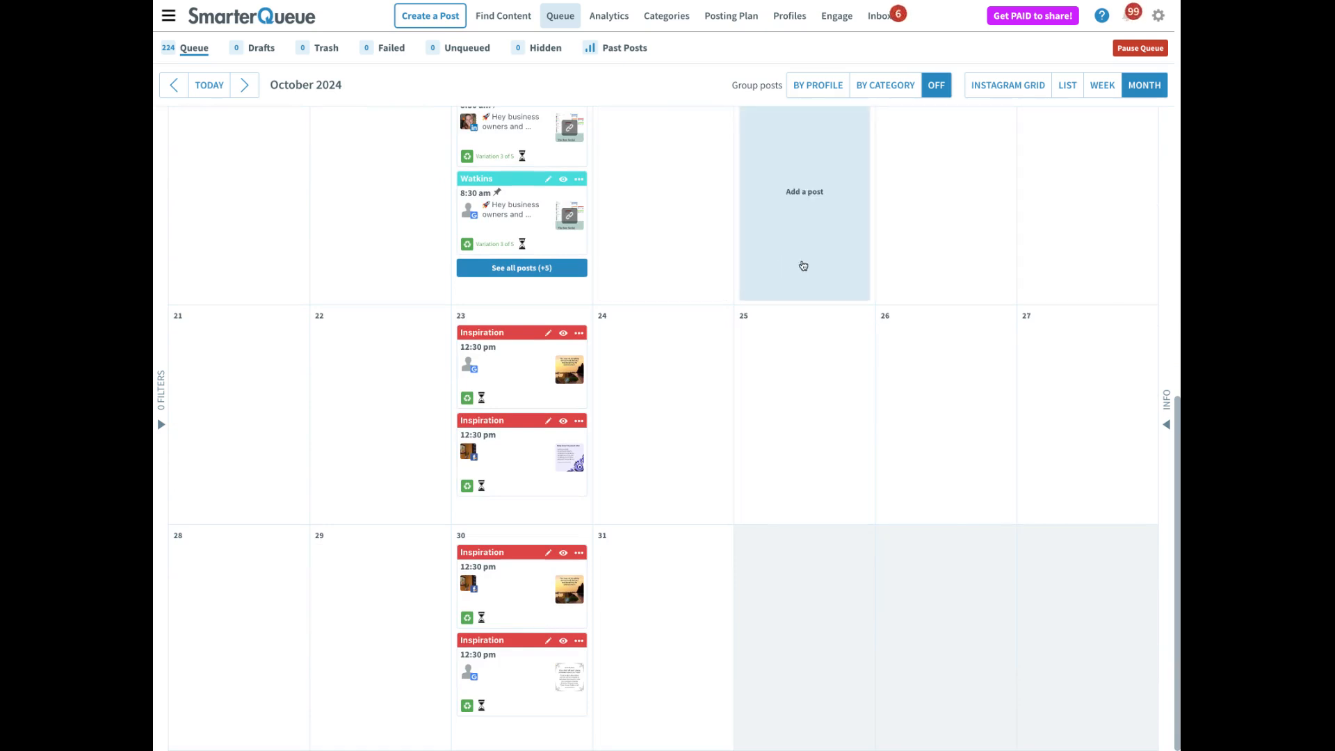
pyautogui.scroll(1, 682, 335)
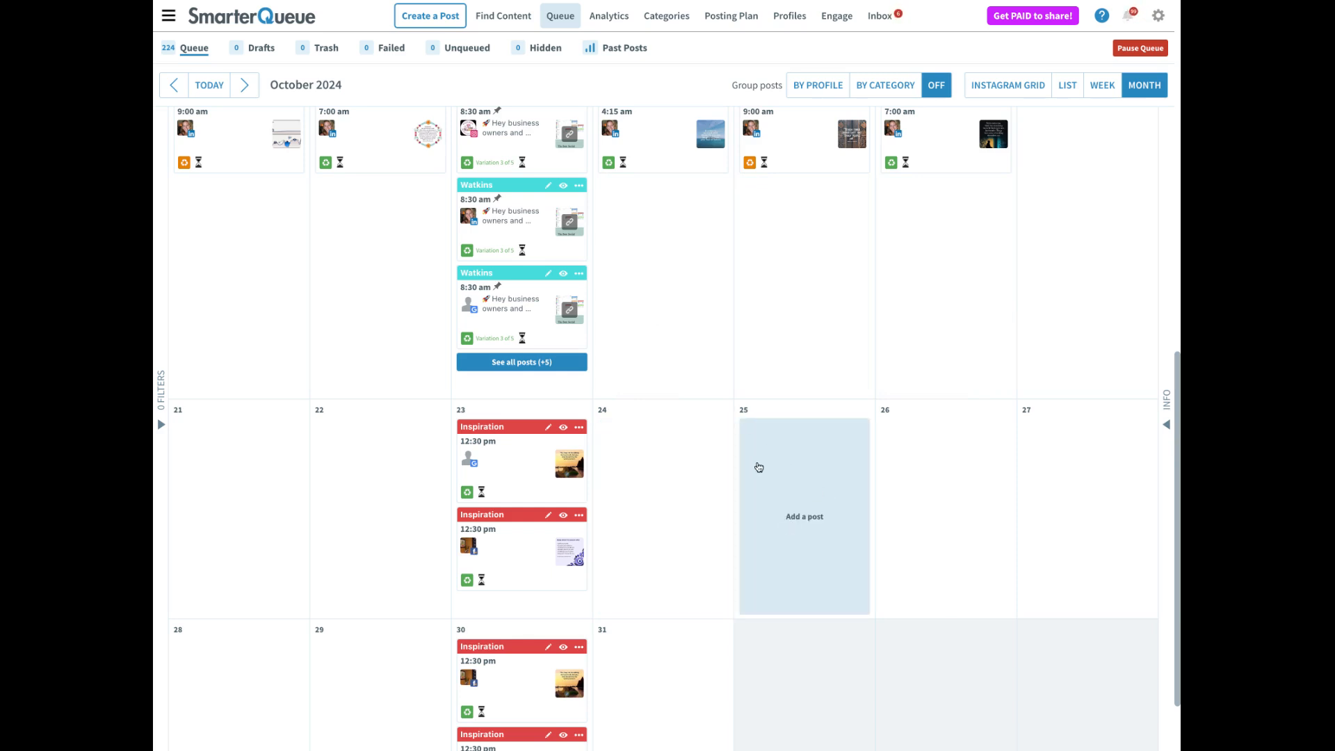
pyautogui.scroll(-1, 756, 468)
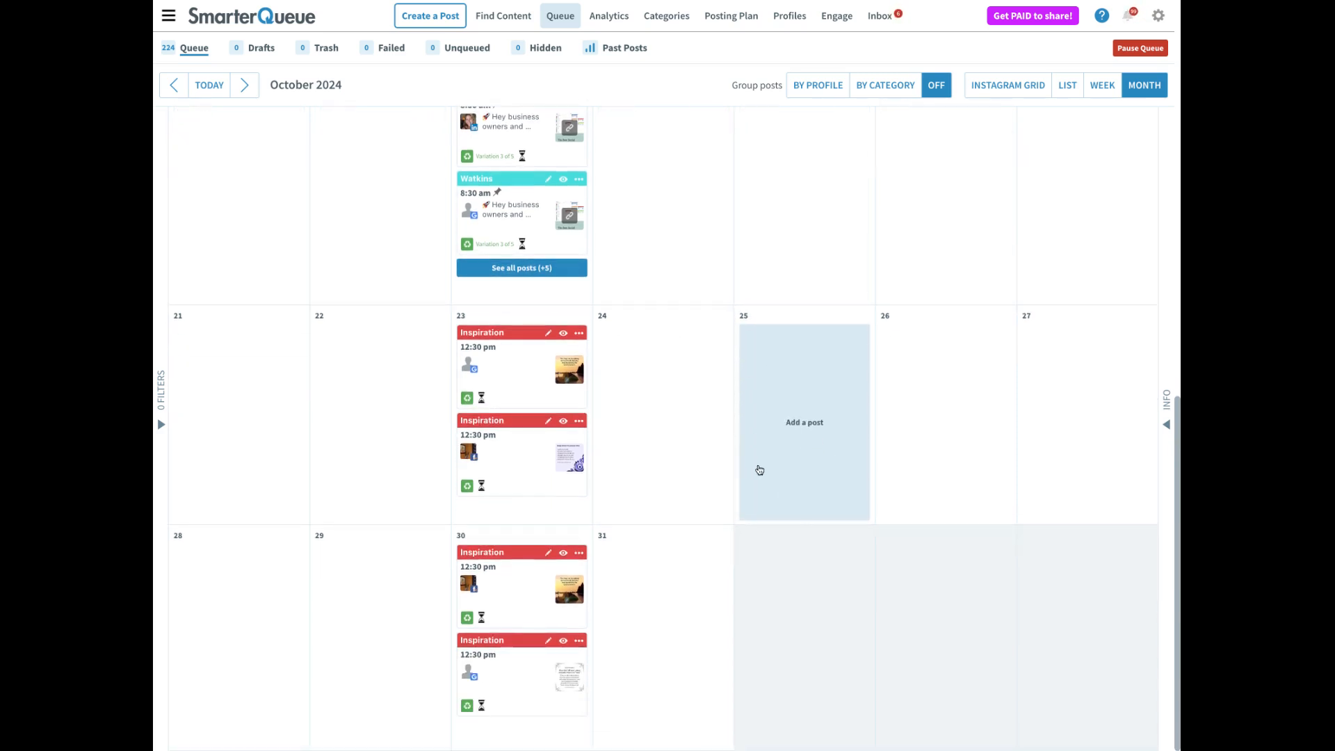
pyautogui.click(244, 85)
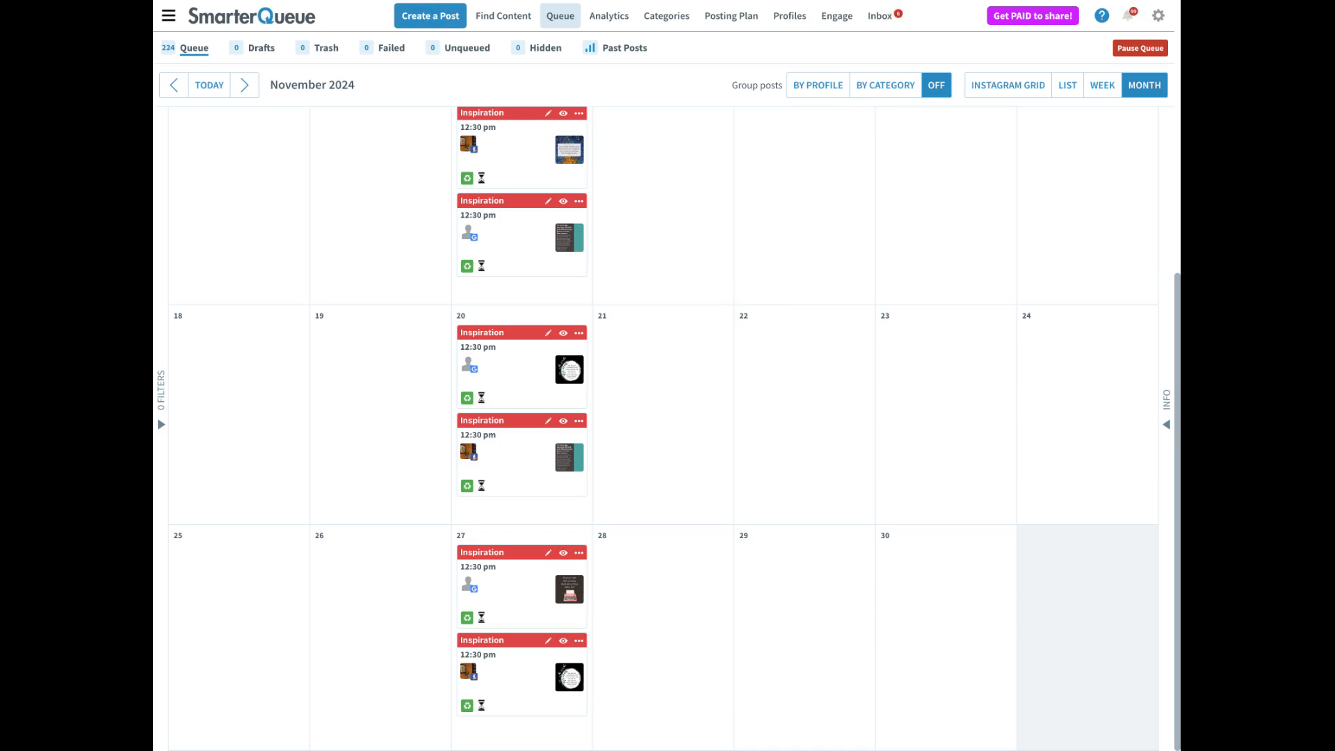
pyautogui.click(430, 15)
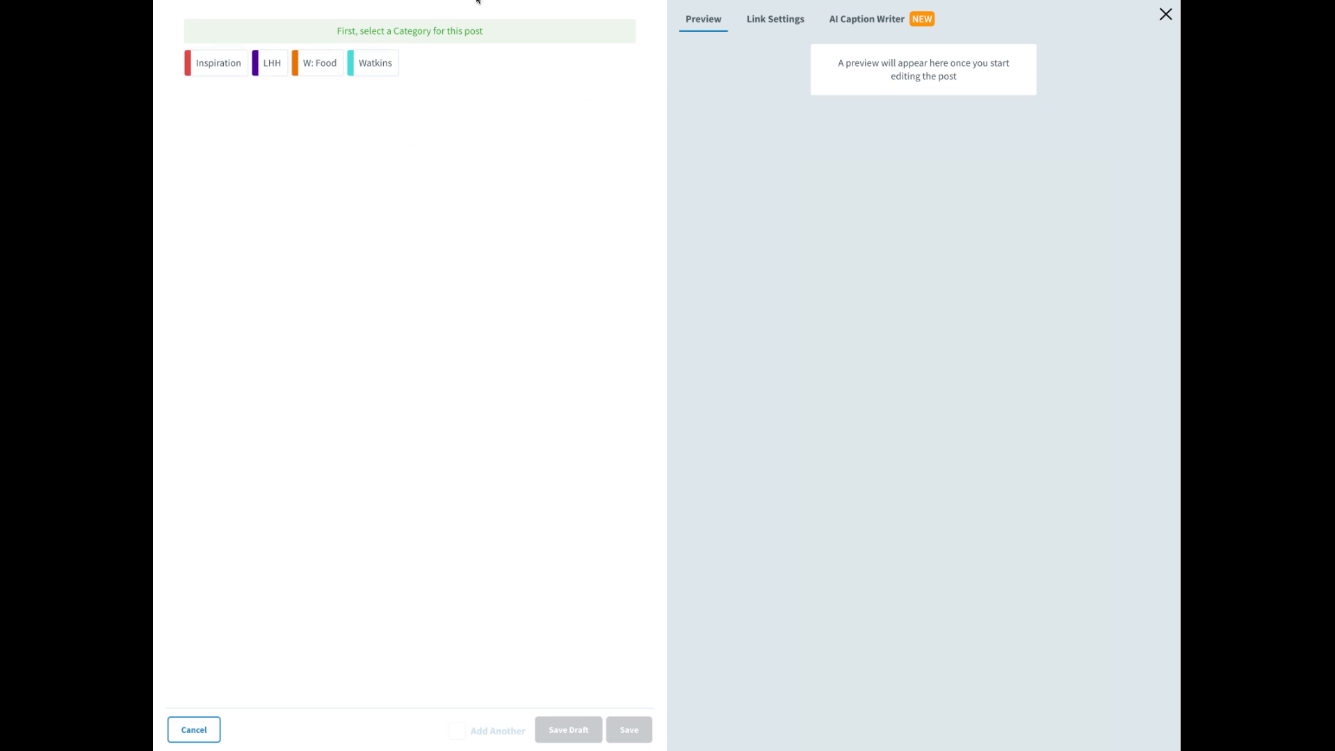
pyautogui.hotkey('alt', 'Left')
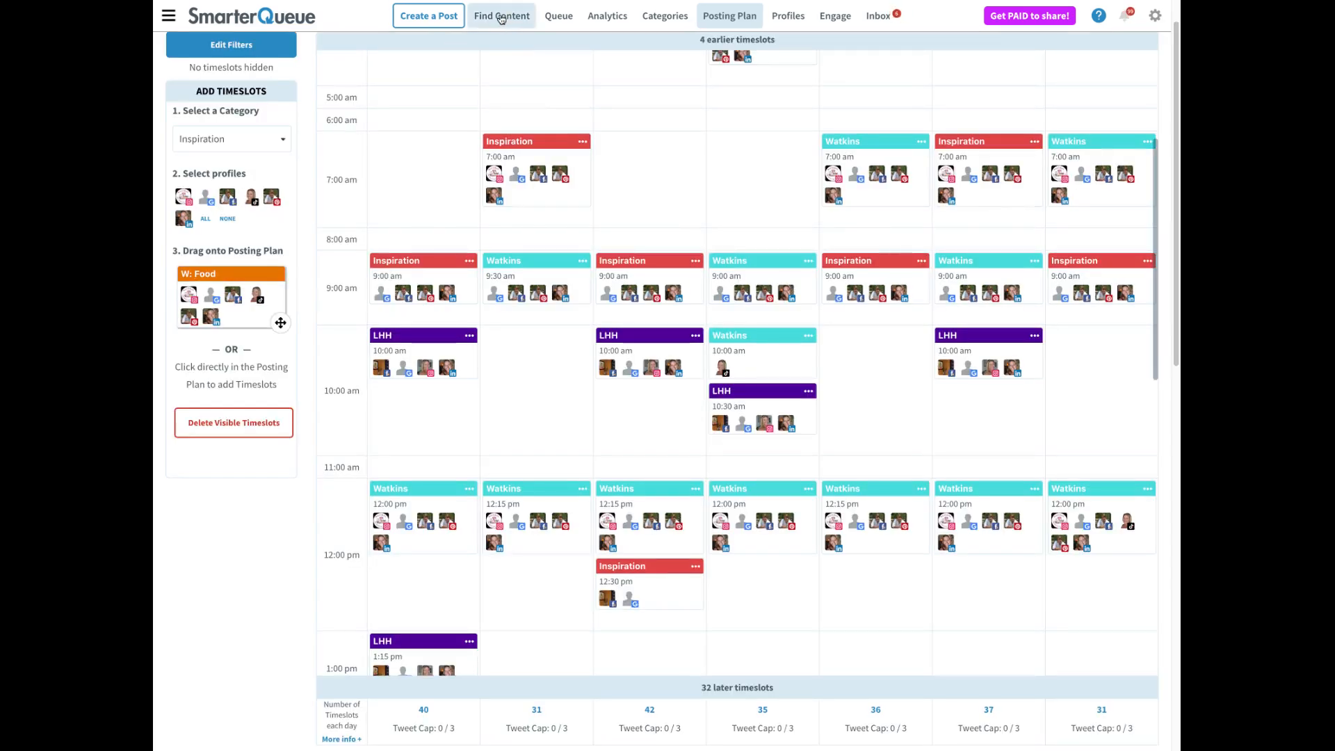
pyautogui.moveTo(529, 111)
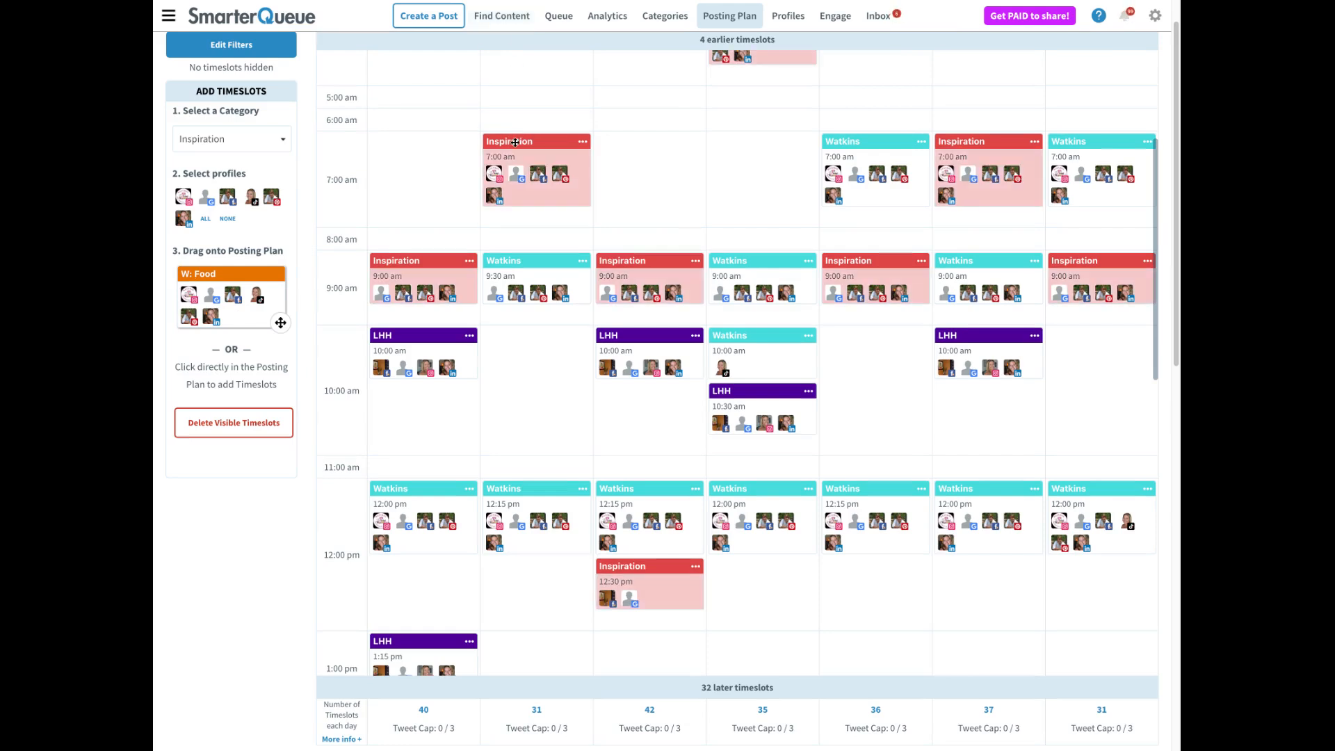
# Show the queue as a list filtered to the Inspiration category, and examine its posts' evergreen cycle counts.
pyautogui.click(558, 22)
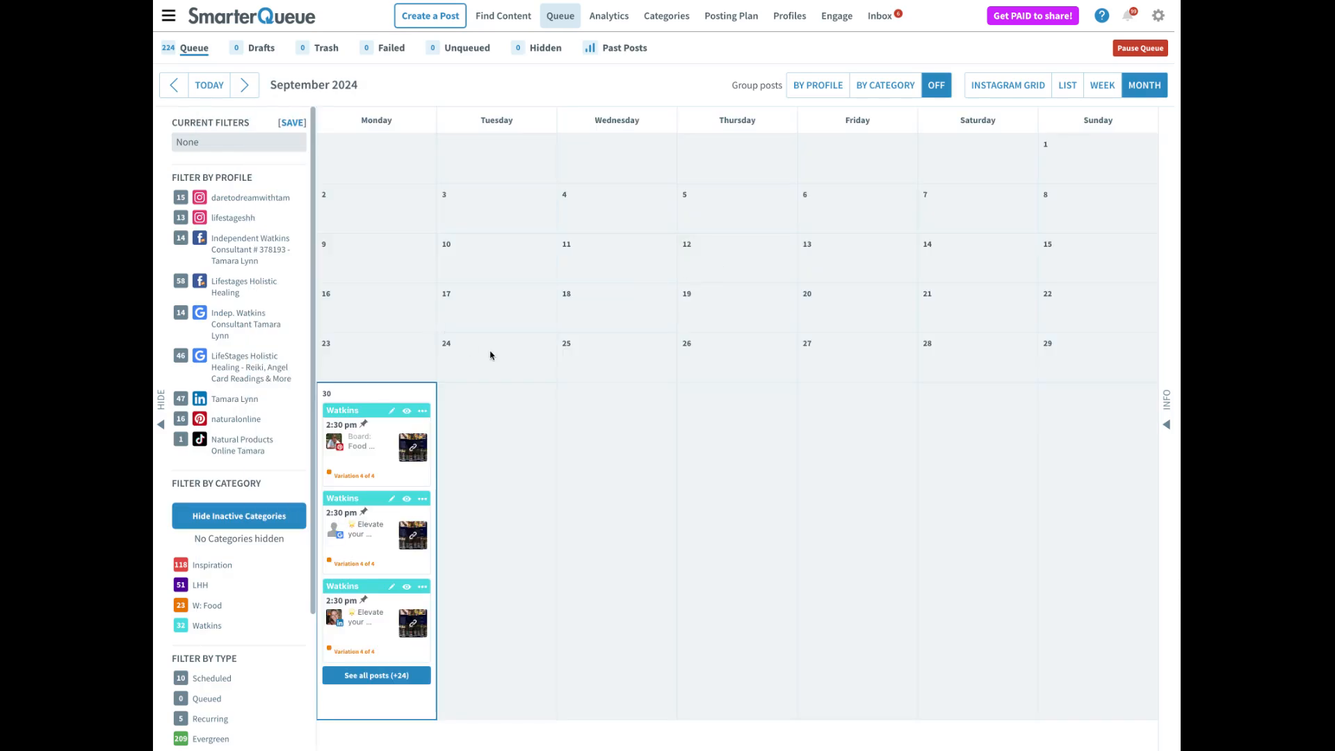
pyautogui.click(1075, 90)
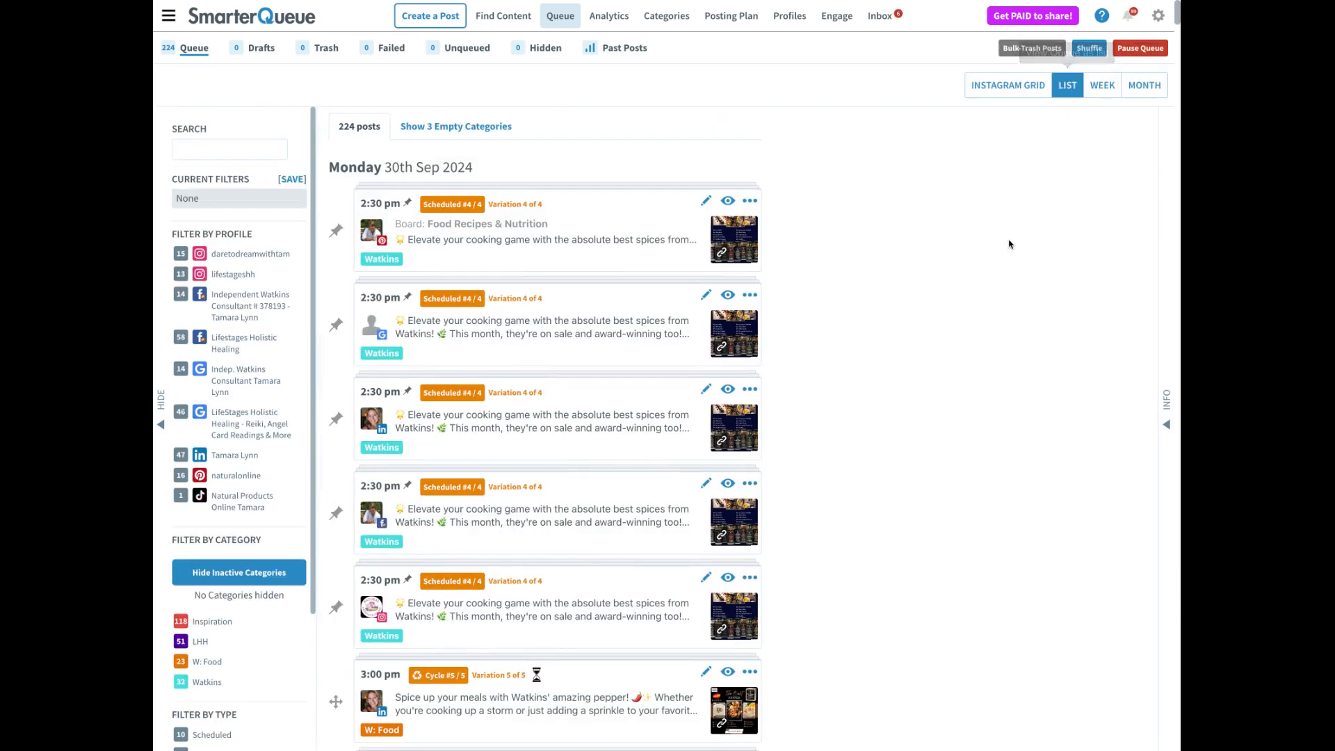
pyautogui.click(206, 628)
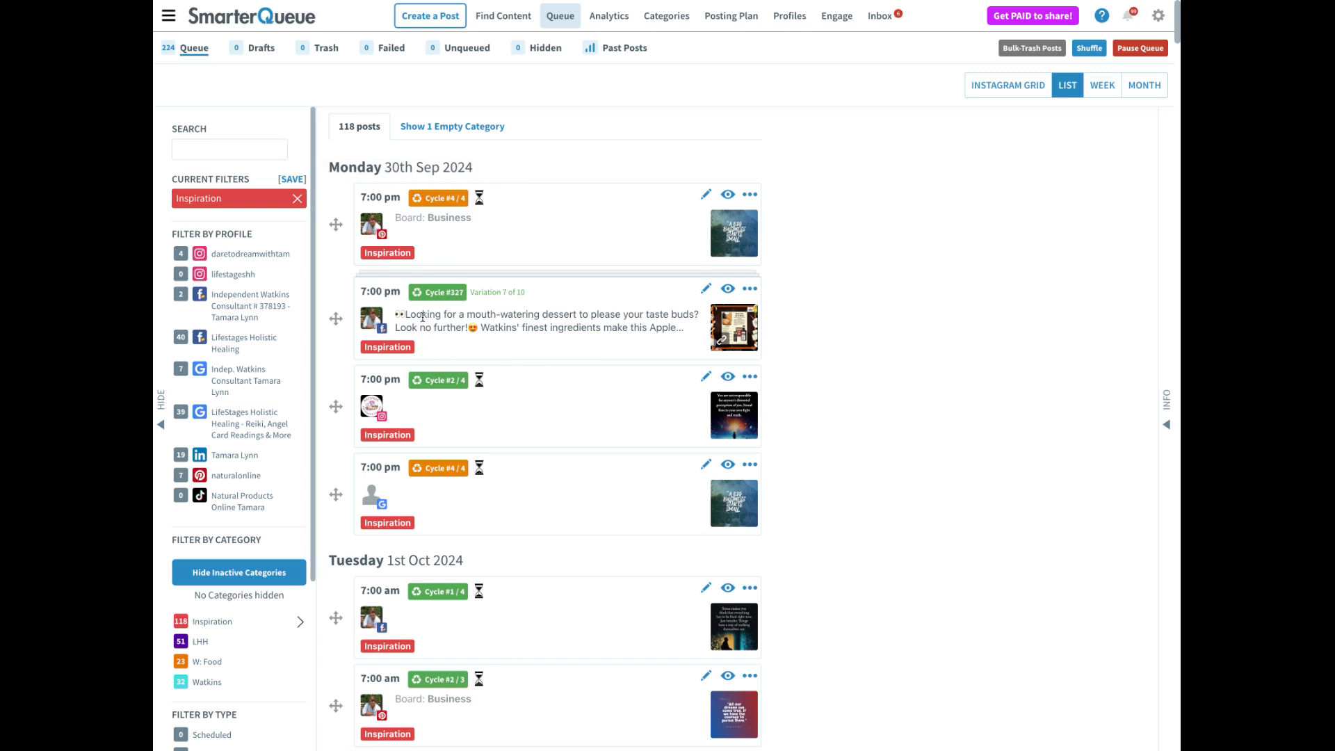
pyautogui.moveTo(422, 299)
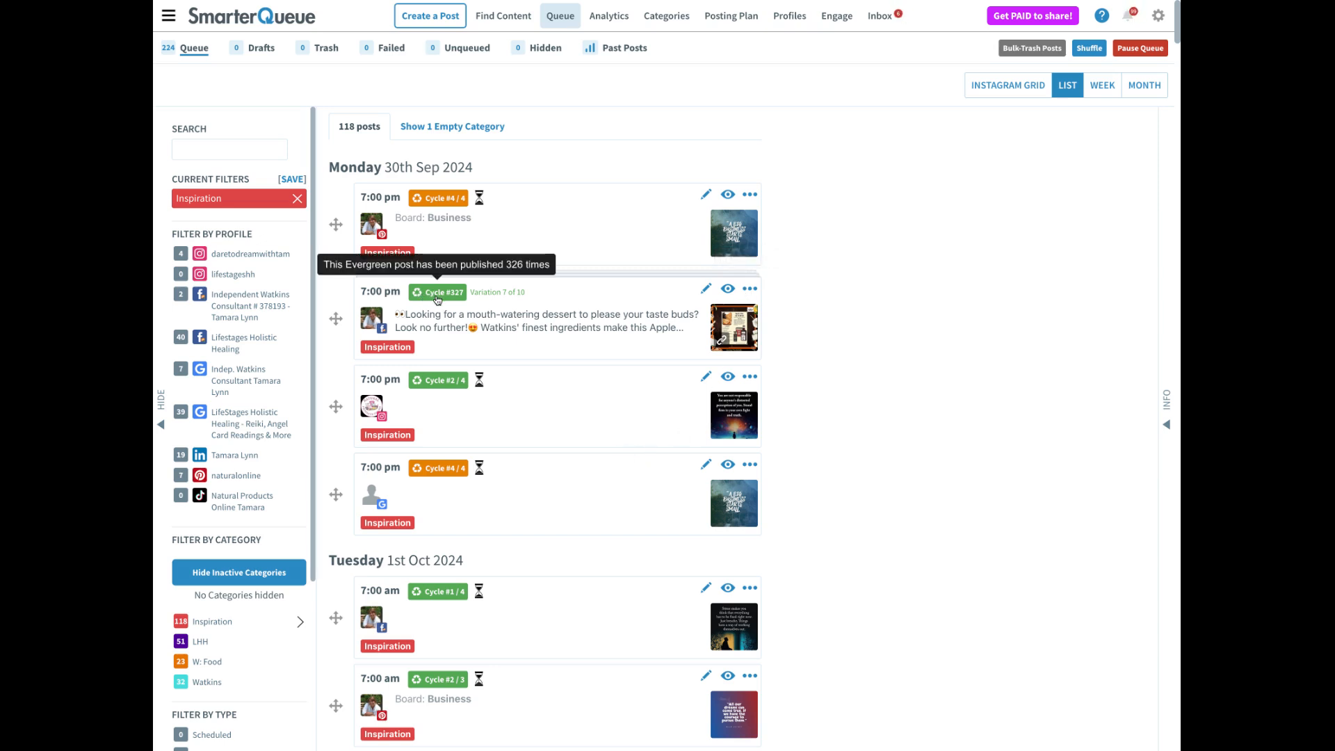
pyautogui.scroll(-4, 569, 327)
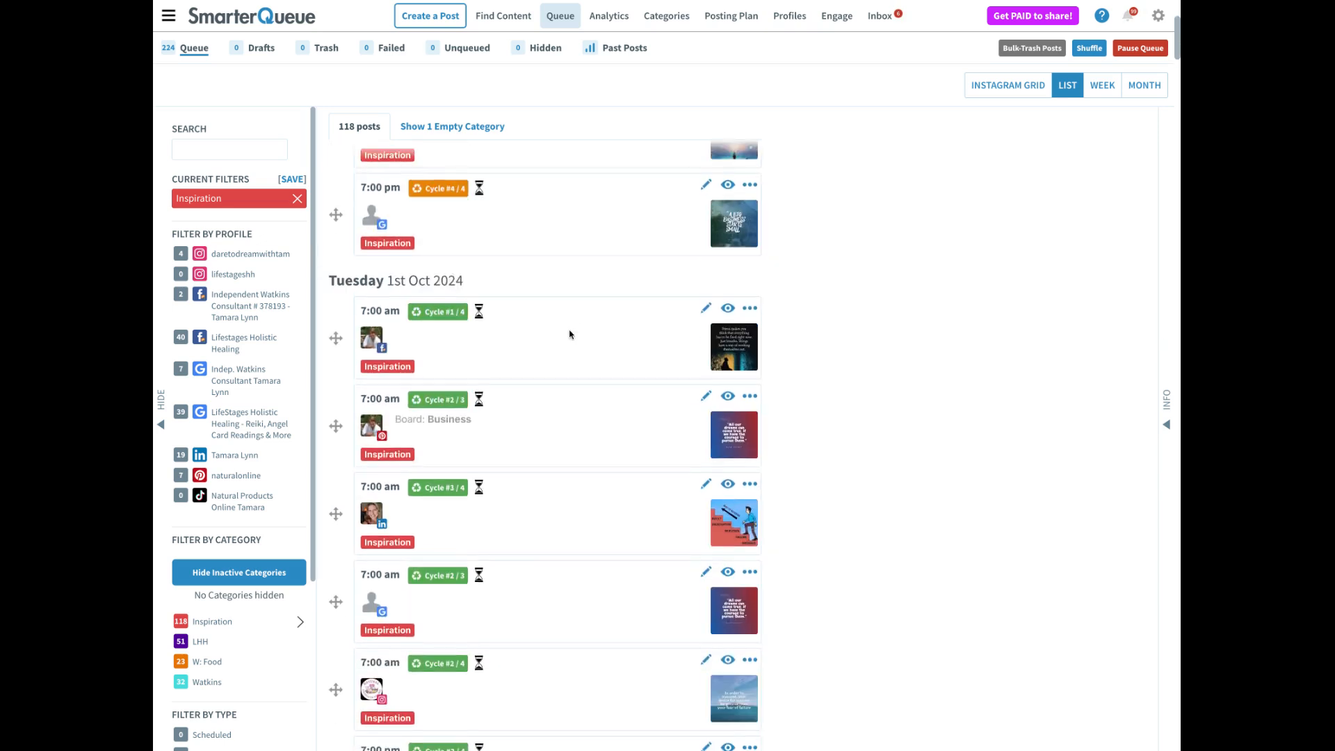
pyautogui.scroll(-2, 629, 424)
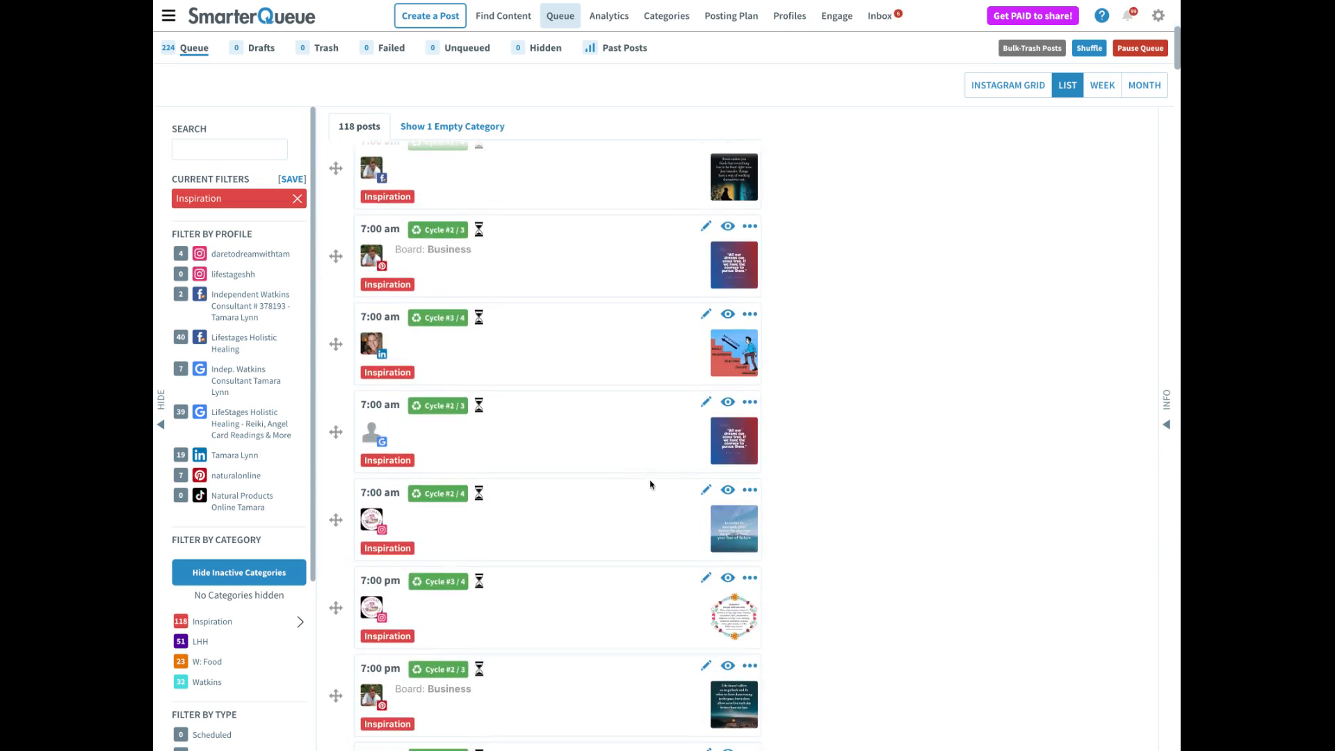
pyautogui.scroll(6, 650, 485)
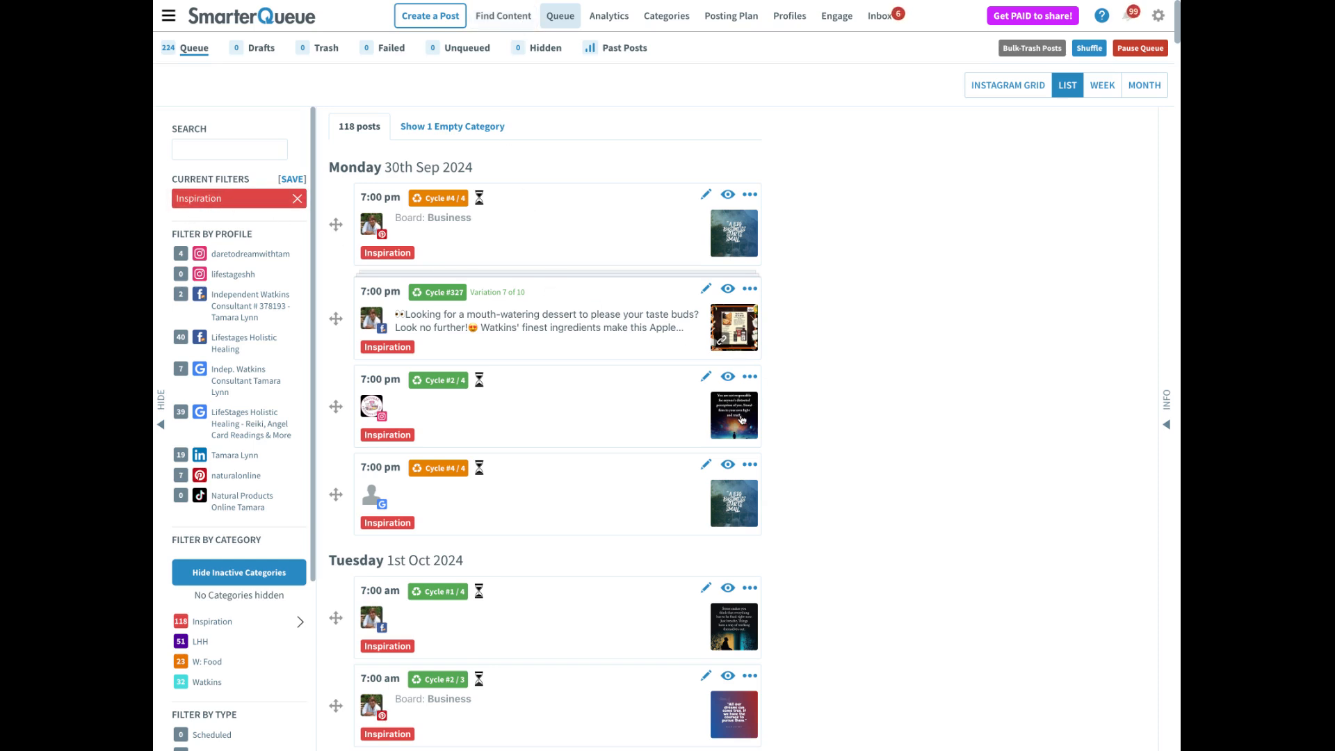
# Open the Tiny Buddha source from the Inspiration folder in Find Content, and look through its posts.
pyautogui.click(507, 17)
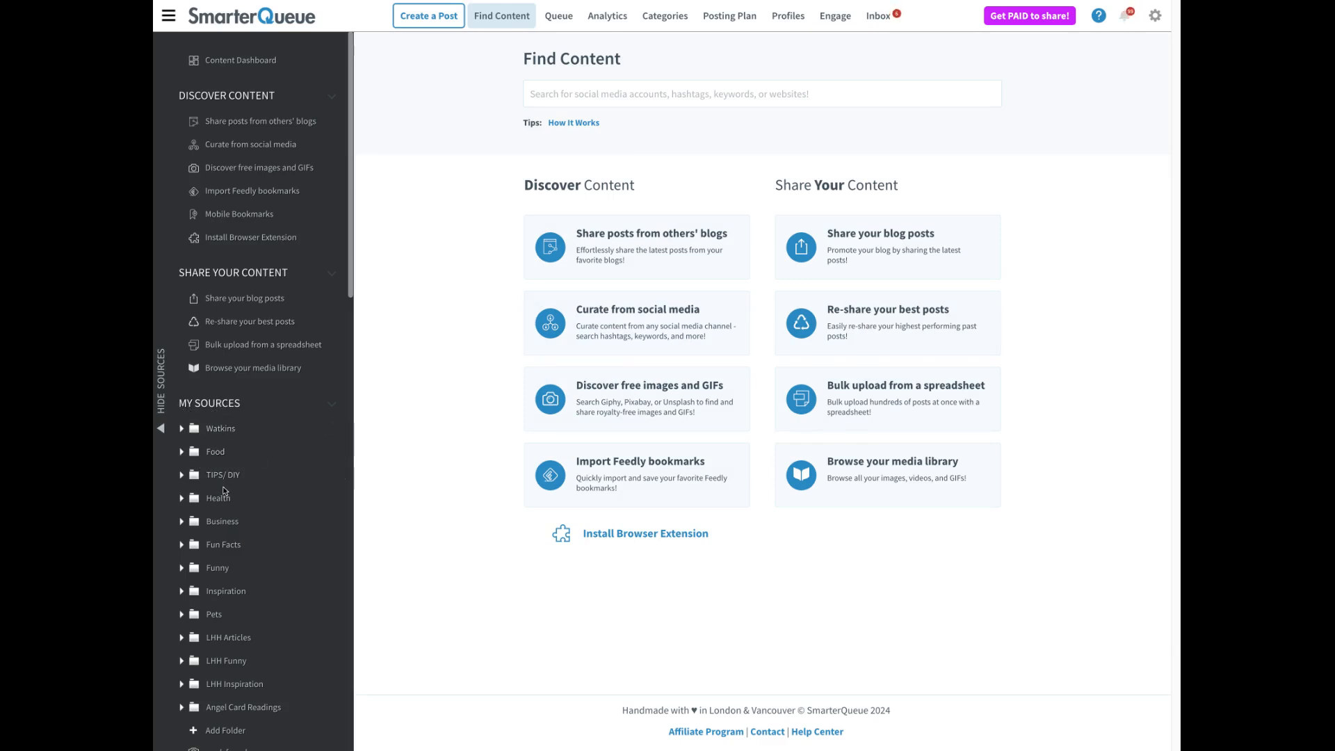
pyautogui.scroll(-1, 245, 569)
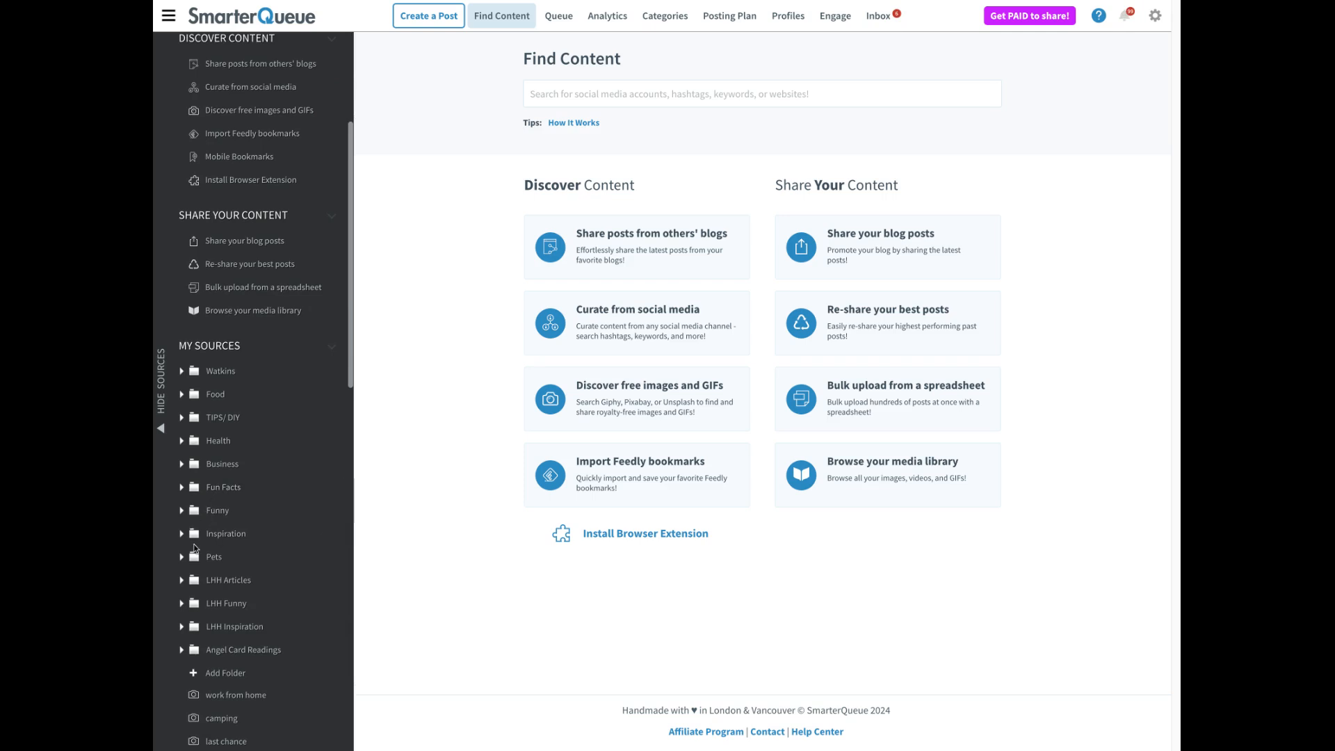
pyautogui.click(183, 535)
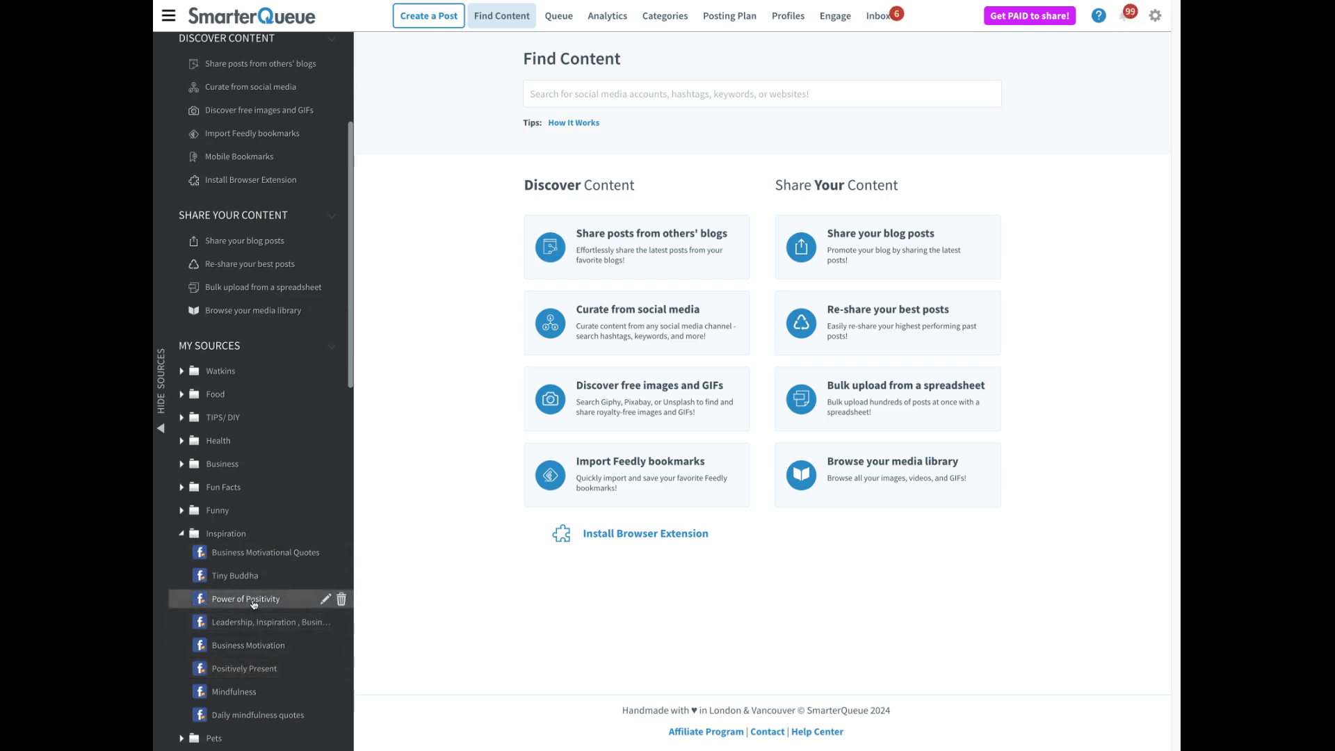
pyautogui.click(243, 580)
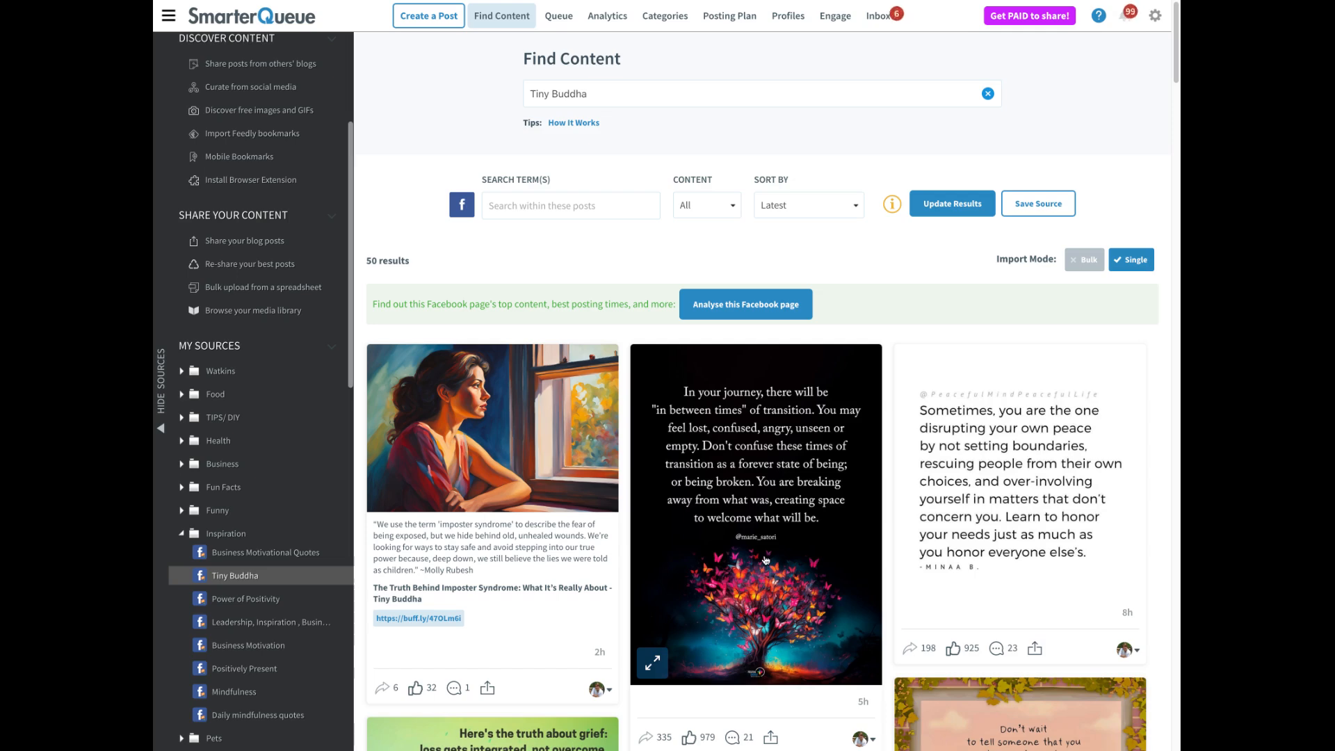
pyautogui.scroll(-2, 778, 558)
pyautogui.scroll(-2, 795, 556)
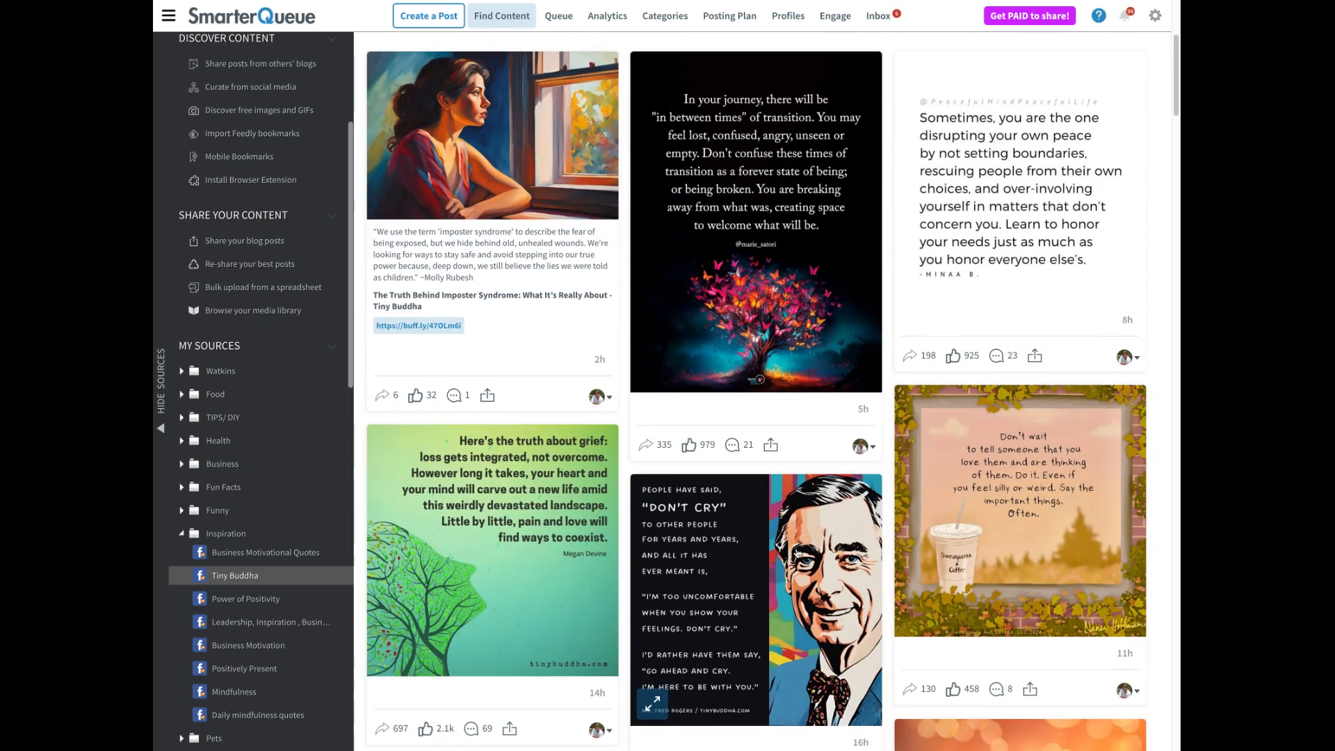
pyautogui.scroll(-3, 560, 545)
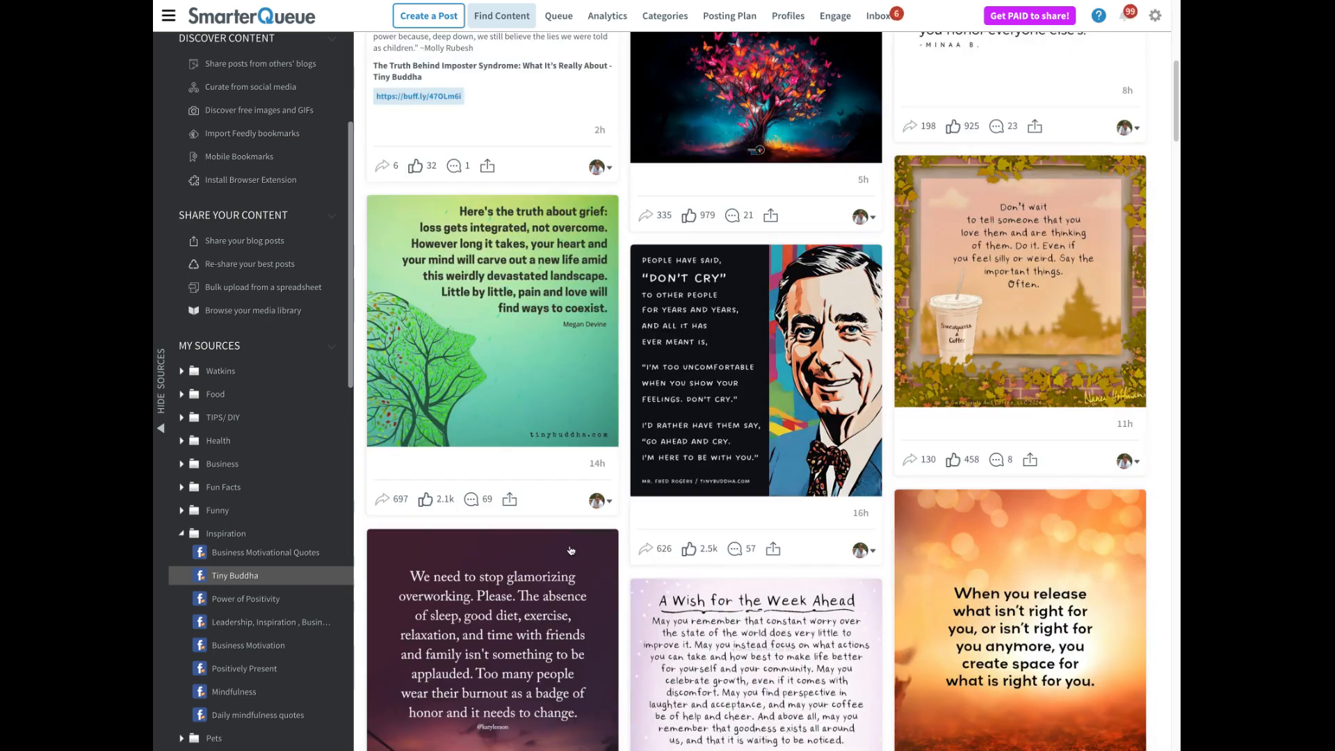
pyautogui.scroll(-1, 1039, 581)
pyautogui.scroll(-2, 1039, 580)
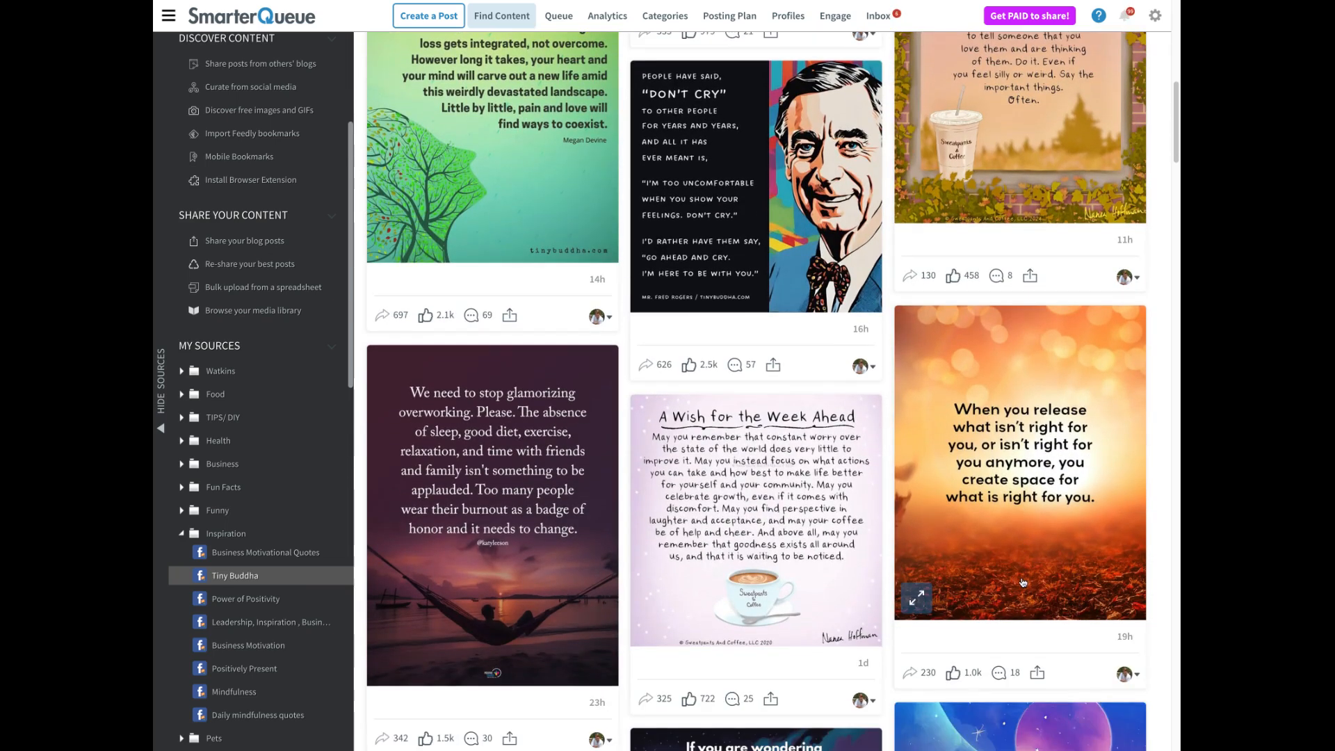
pyautogui.scroll(-4, 508, 530)
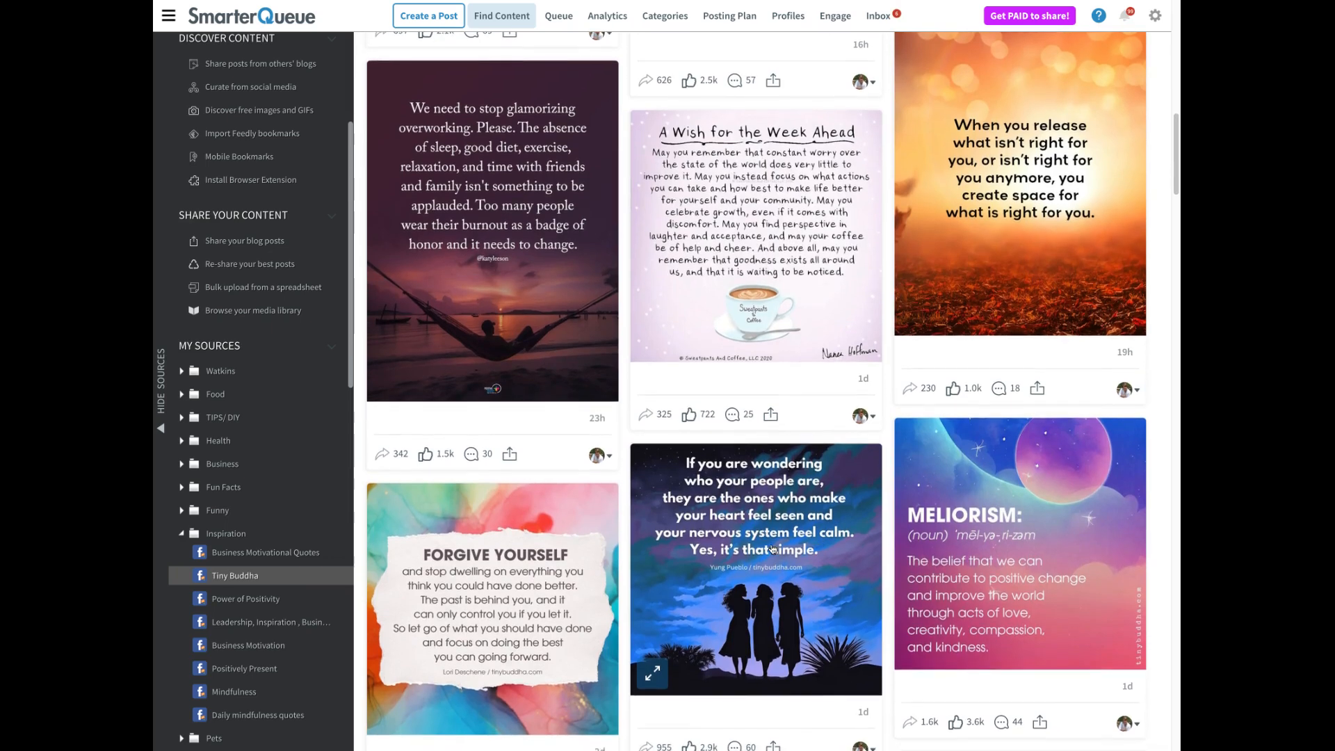
pyautogui.scroll(-6, 728, 546)
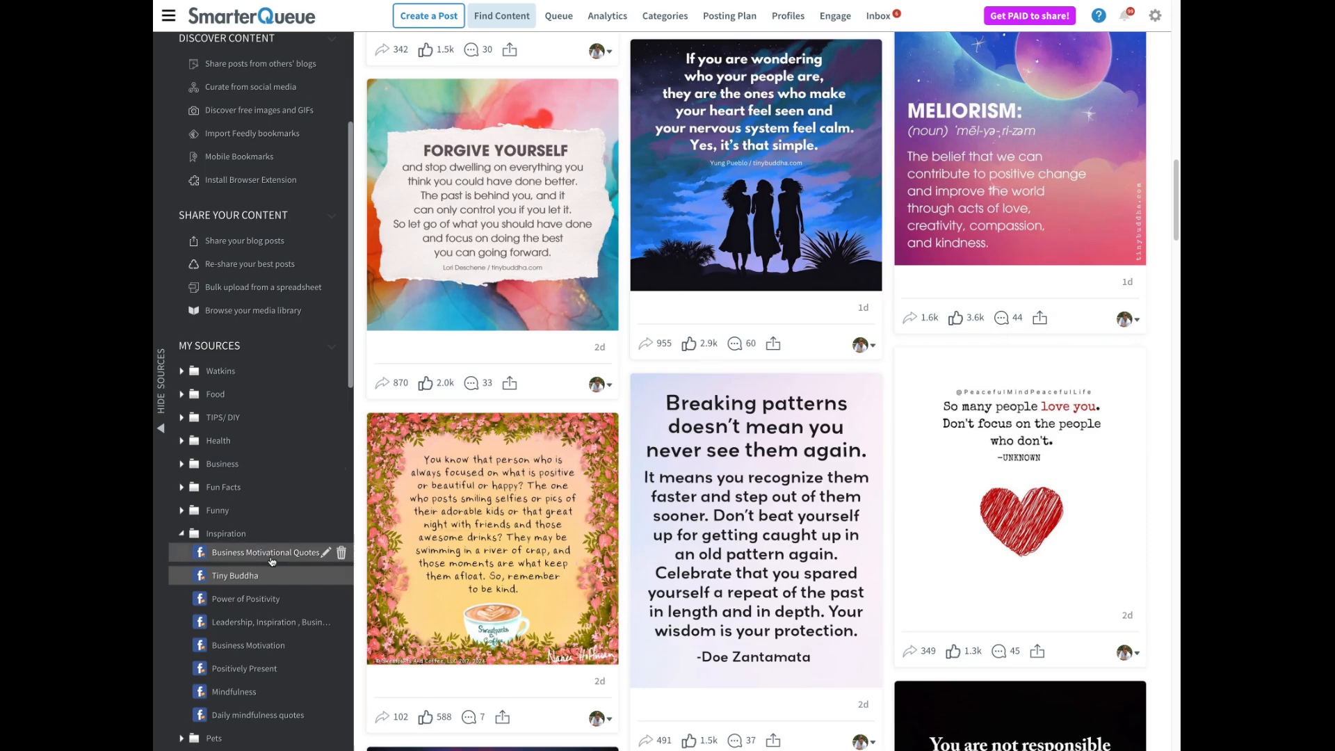
# Share only the photo of the "Be patient. Everything is coming together." post from the Power of Positivity source.
pyautogui.click(260, 600)
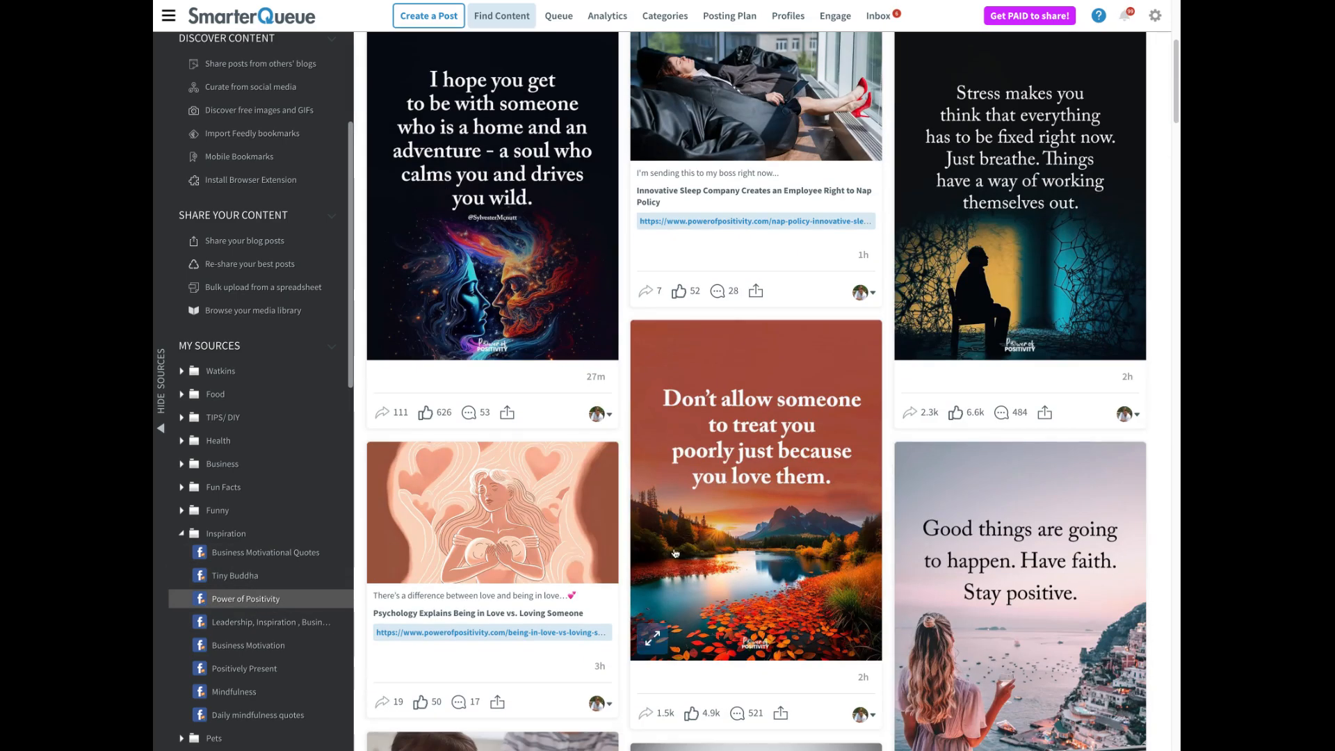
pyautogui.scroll(-3, 661, 557)
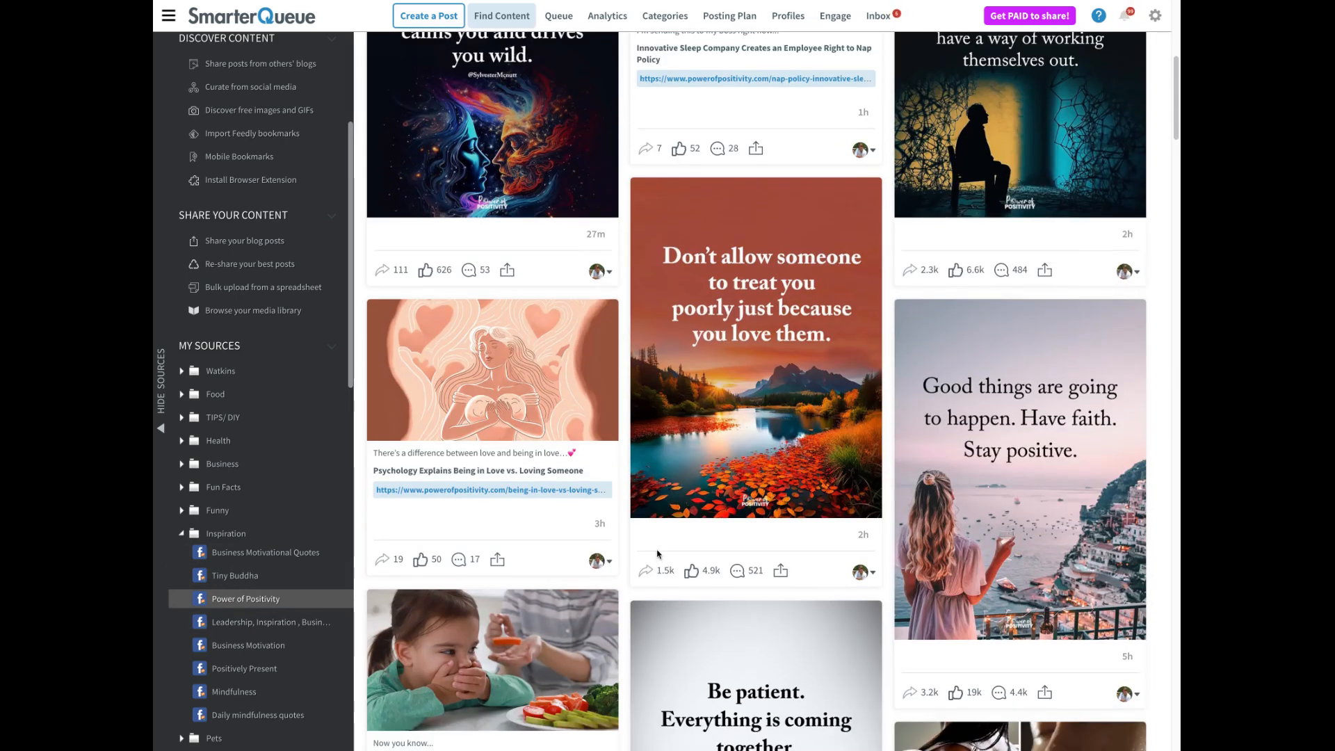
pyautogui.scroll(-3, 829, 544)
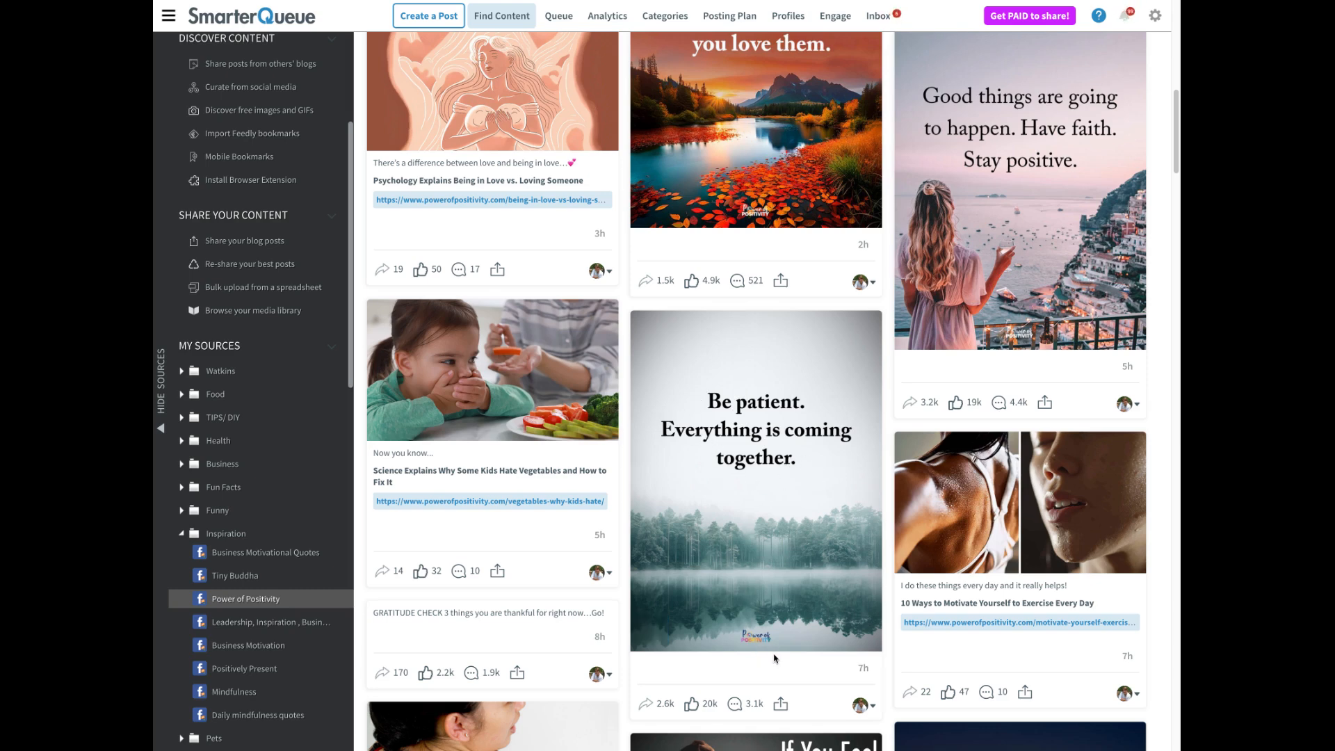
pyautogui.click(781, 704)
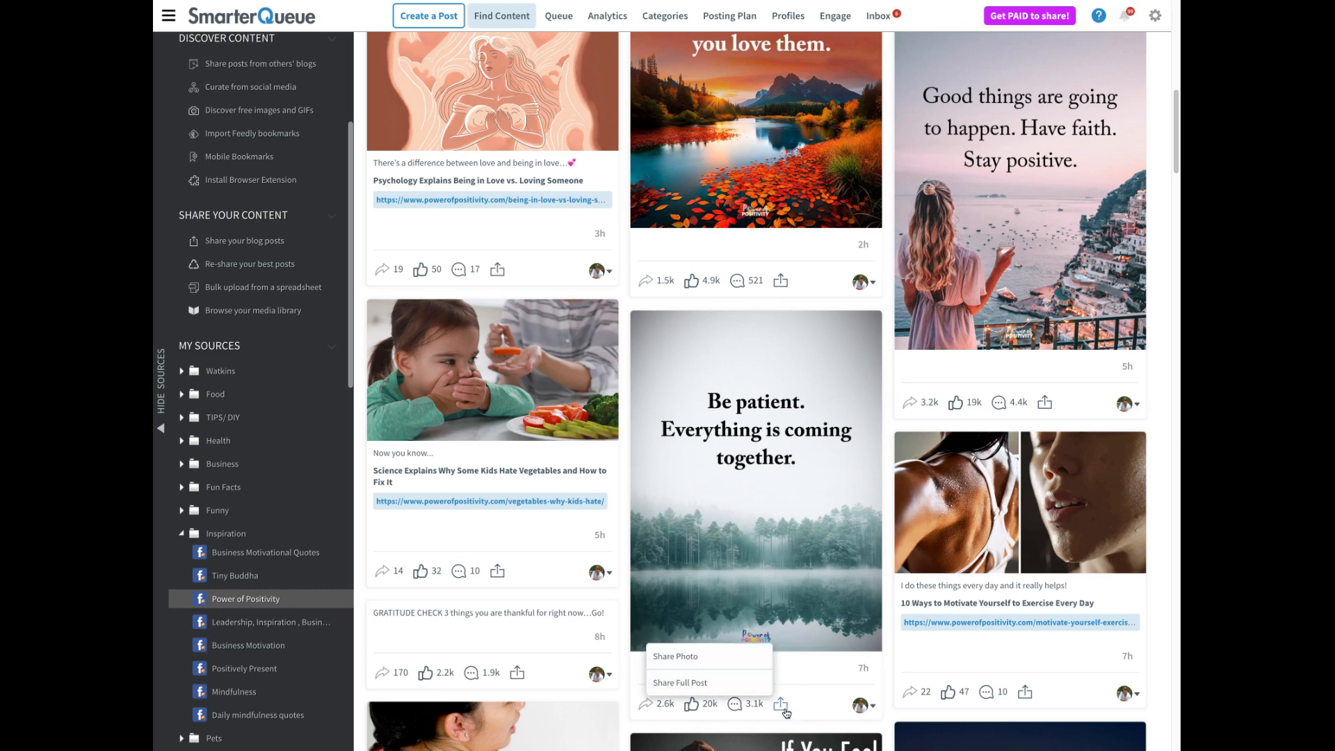
pyautogui.click(694, 662)
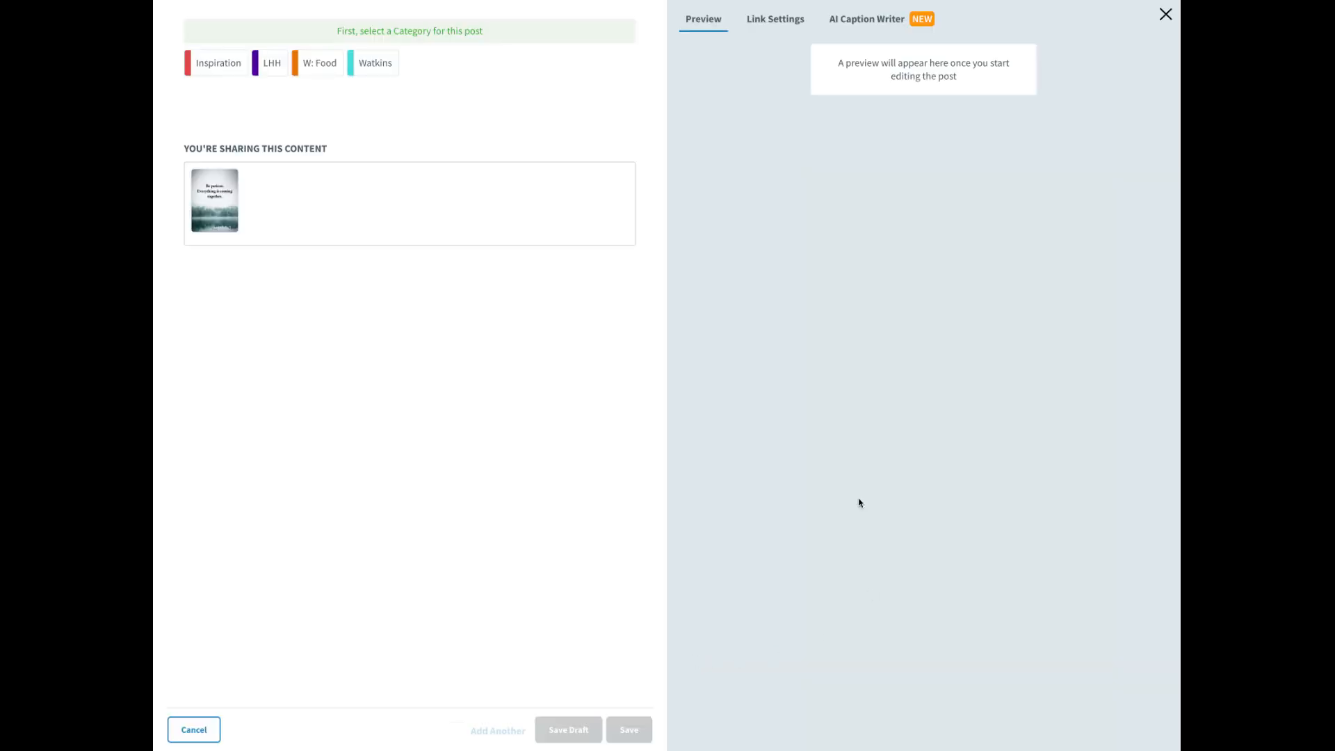
# Assign the new post to the Inspiration category and select all of its profiles except TikTok.
pyautogui.click(219, 66)
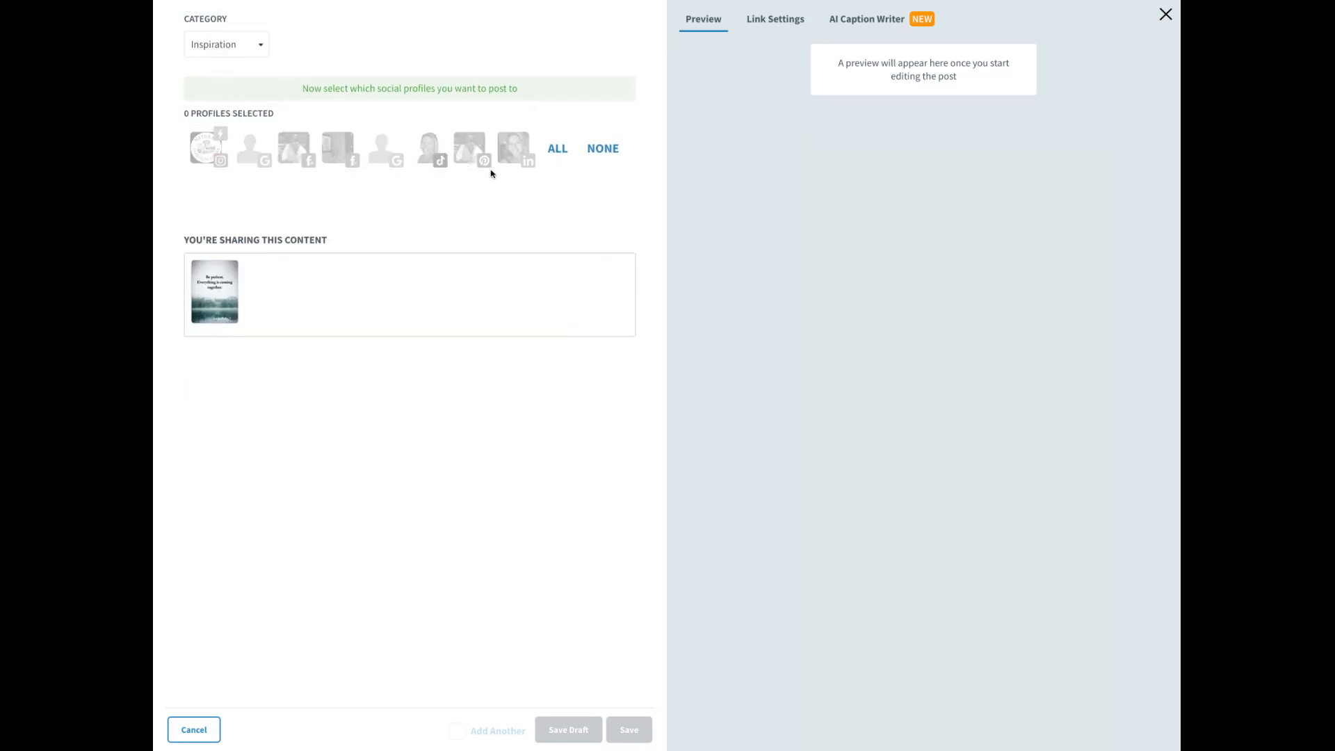
pyautogui.click(557, 150)
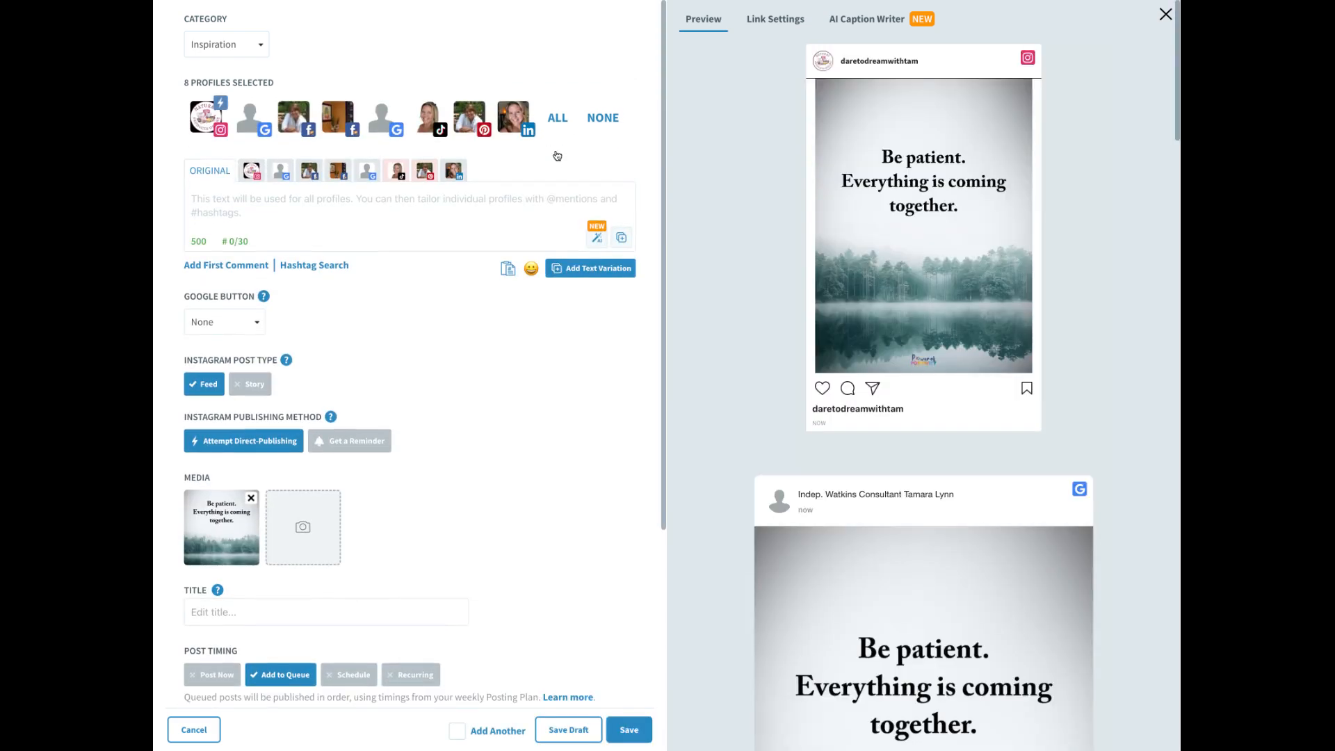
pyautogui.click(427, 124)
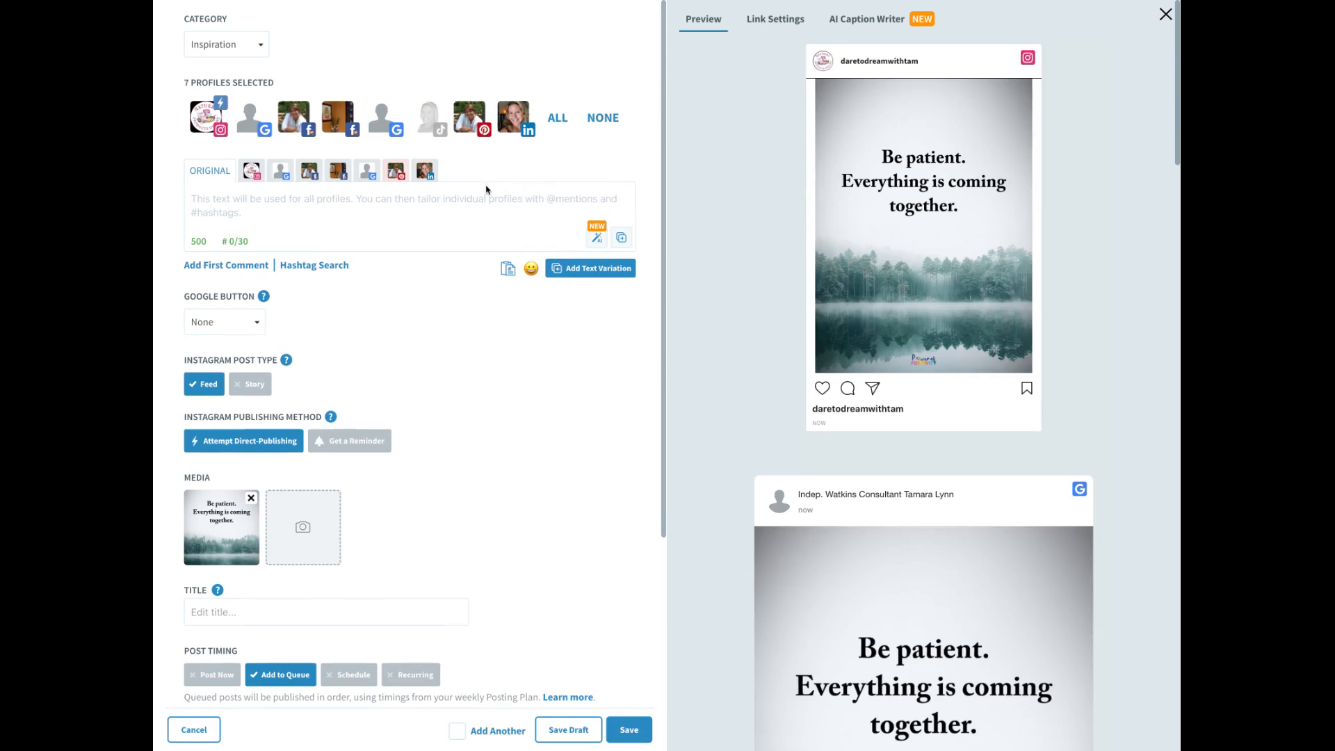
# Set the post's Pinterest board for the naturalonline profile to Health & Wellness and return to the original text for all profiles.
pyautogui.click(402, 175)
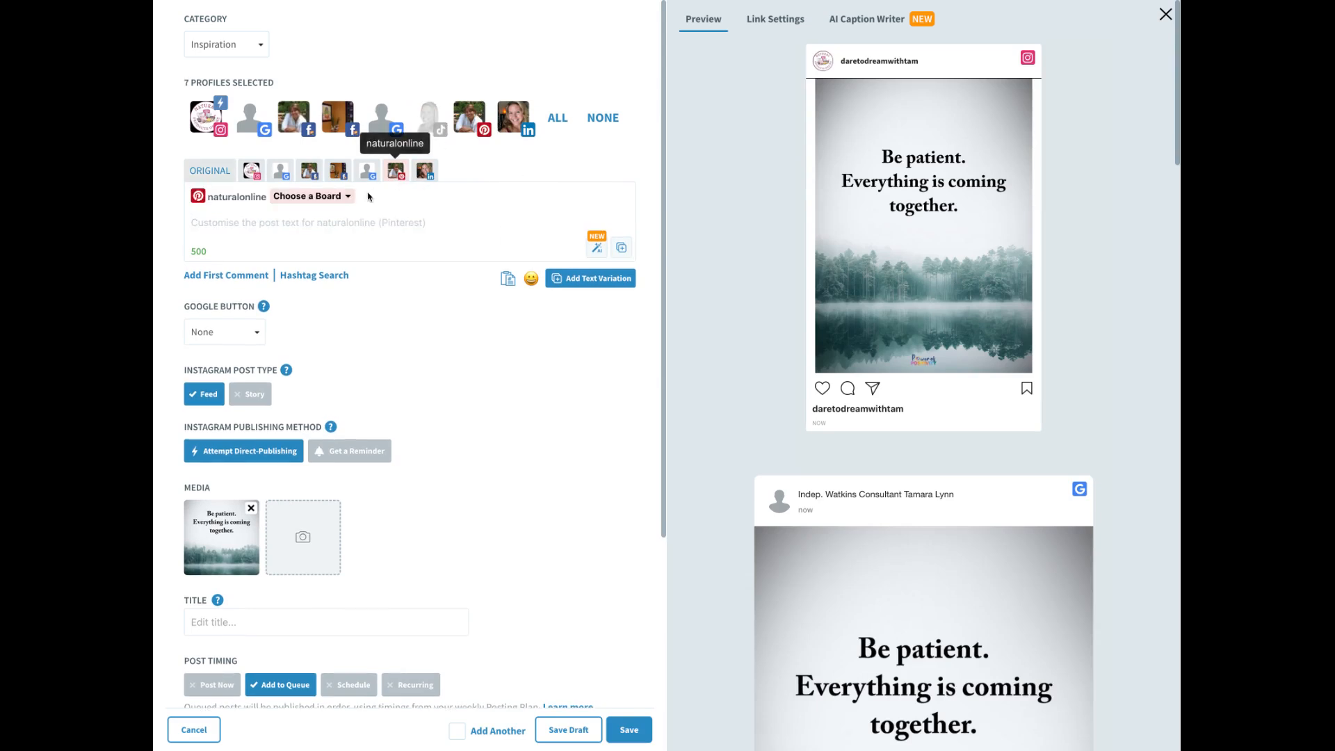
pyautogui.click(320, 198)
pyautogui.scroll(-8, 341, 334)
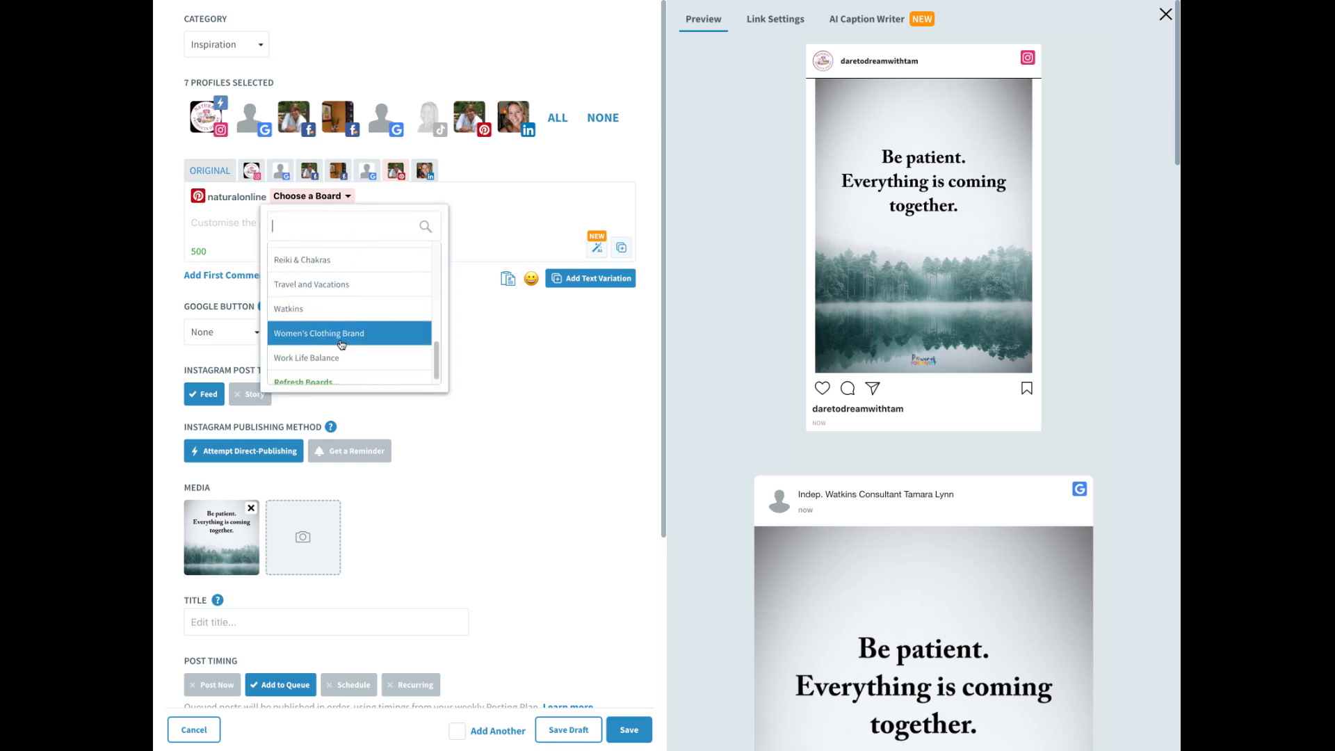
pyautogui.scroll(5, 342, 337)
pyautogui.scroll(2, 346, 325)
pyautogui.click(320, 301)
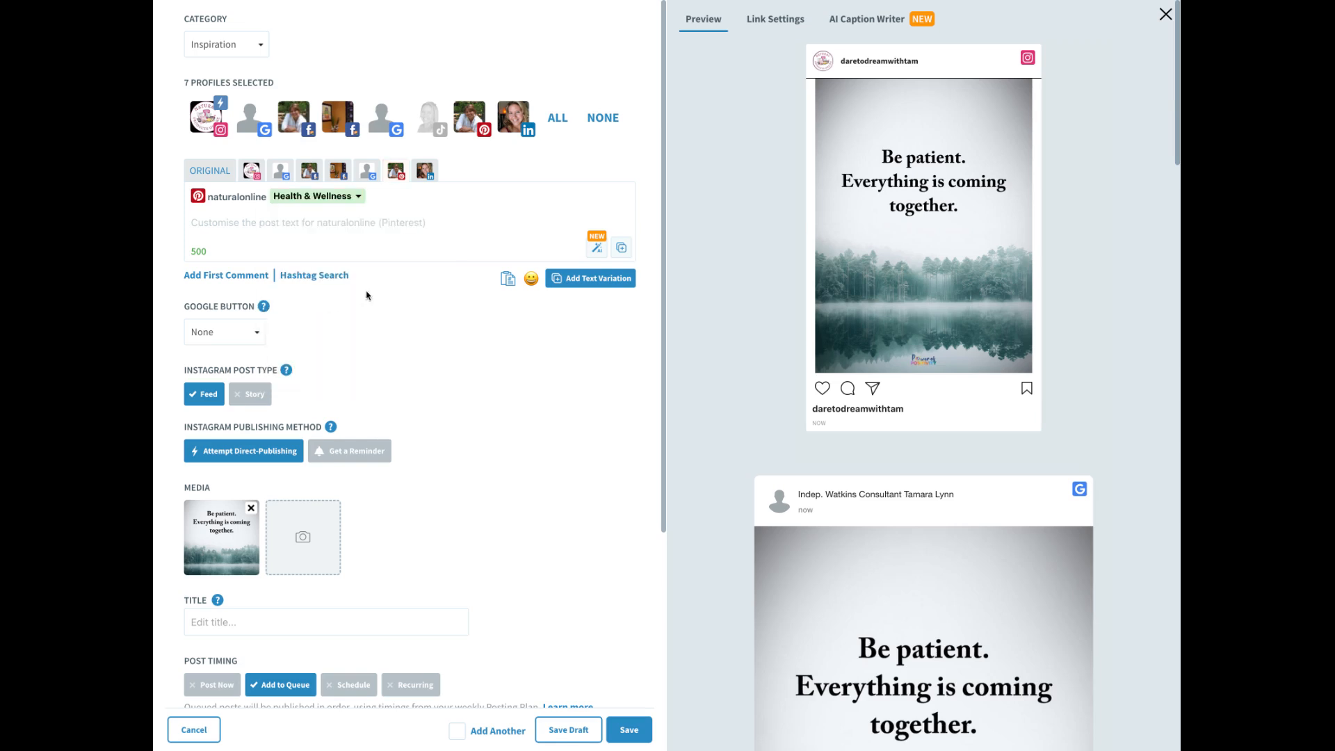
pyautogui.click(218, 178)
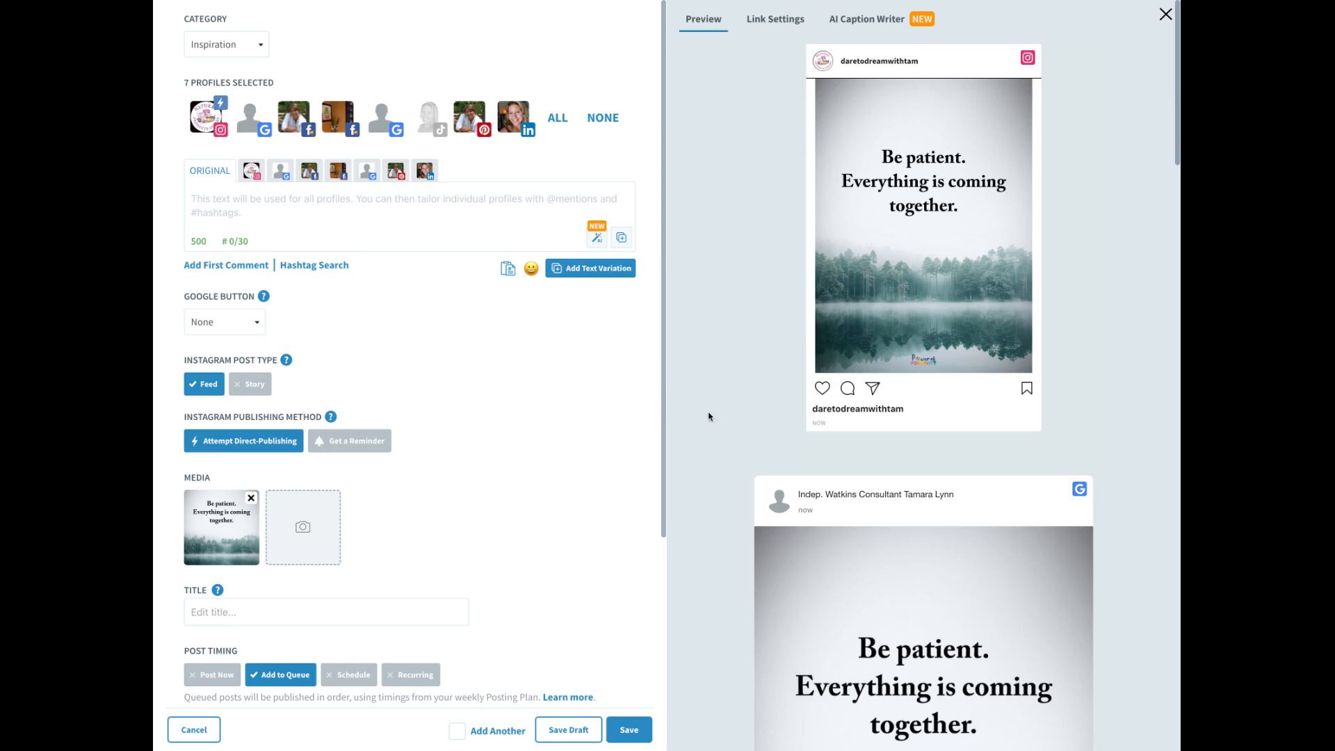
# Title the post "Be Positive" and check the title across the profile previews, including Pinterest.
pyautogui.scroll(-3, 707, 413)
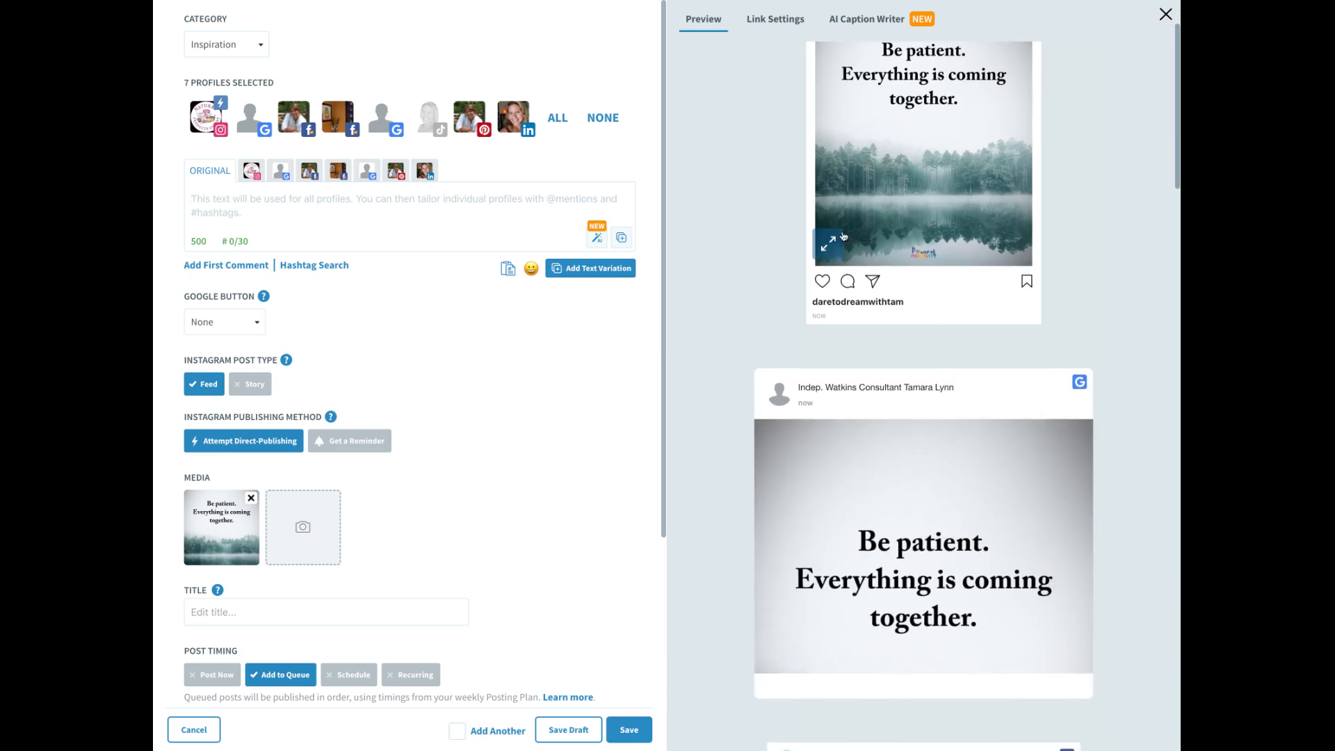
pyautogui.scroll(3, 904, 296)
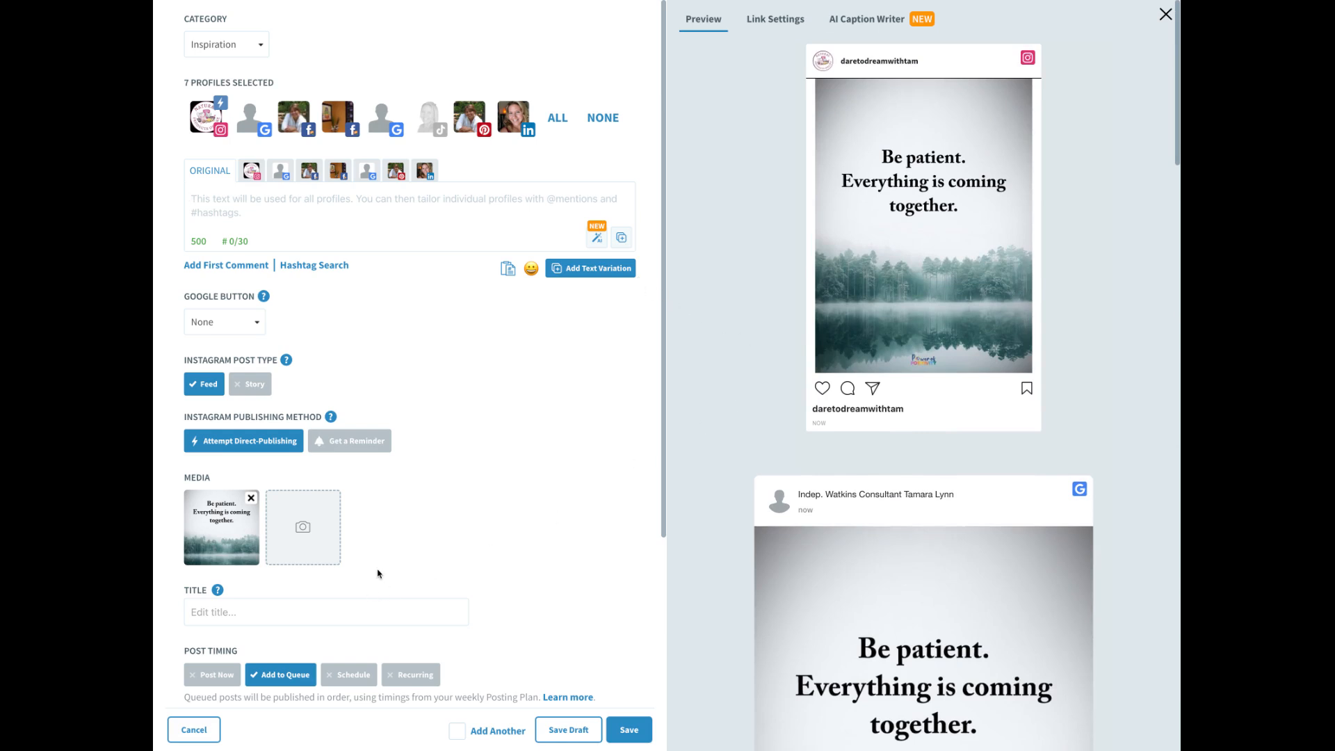
pyautogui.click(256, 618)
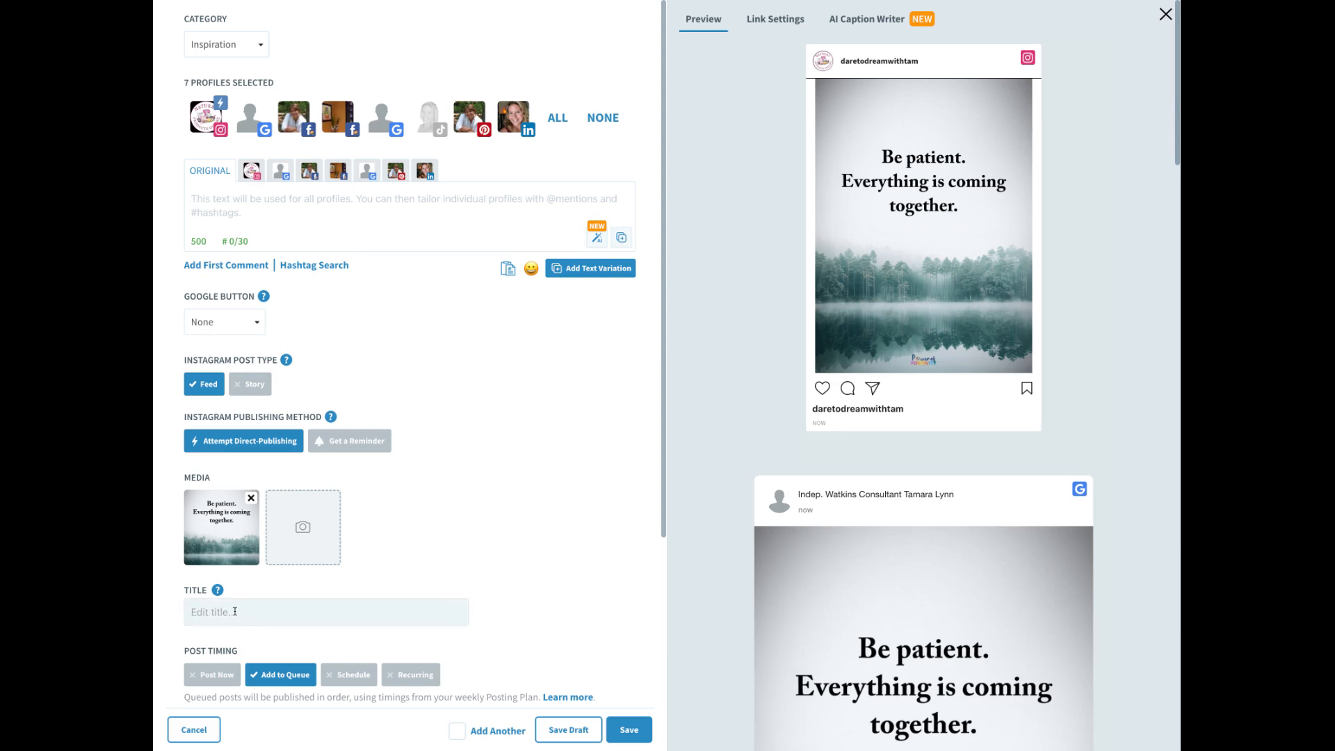
pyautogui.write('Be Positive')
pyautogui.scroll(-7, 940, 539)
pyautogui.scroll(-10, 940, 539)
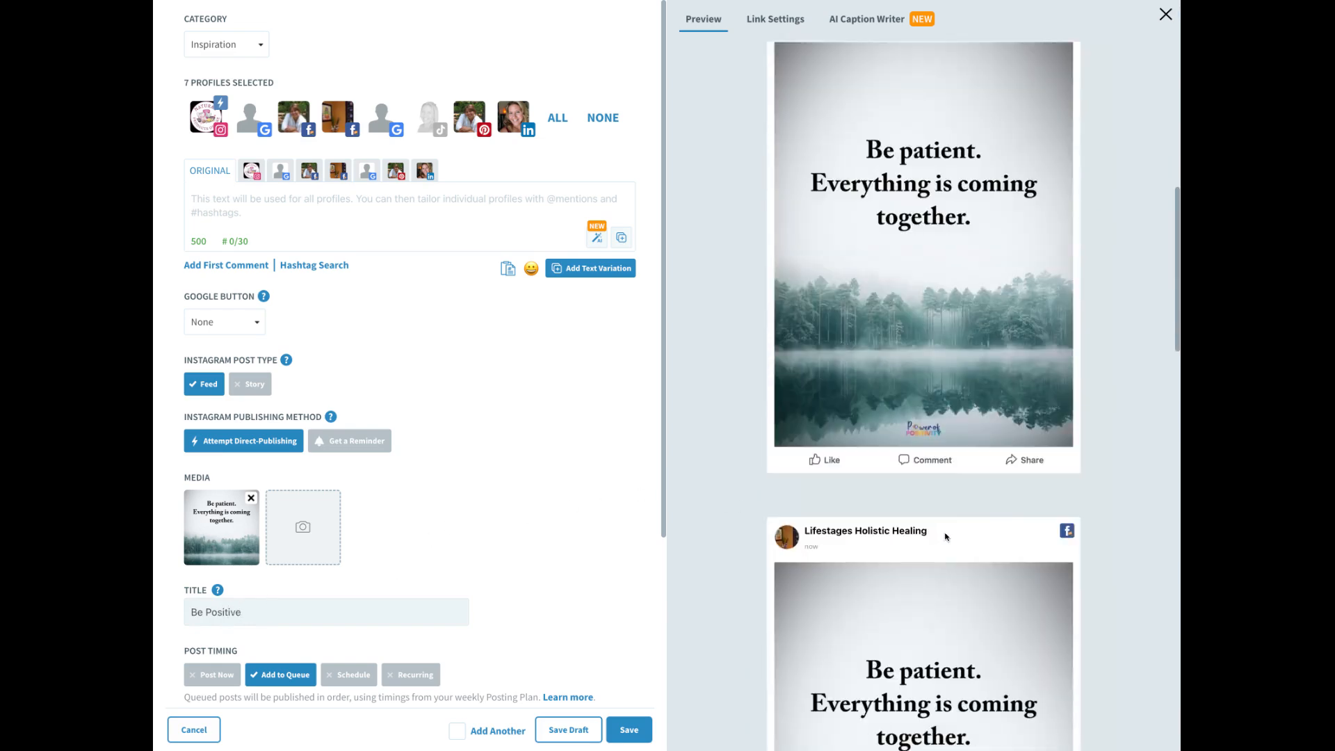
pyautogui.scroll(-10, 939, 545)
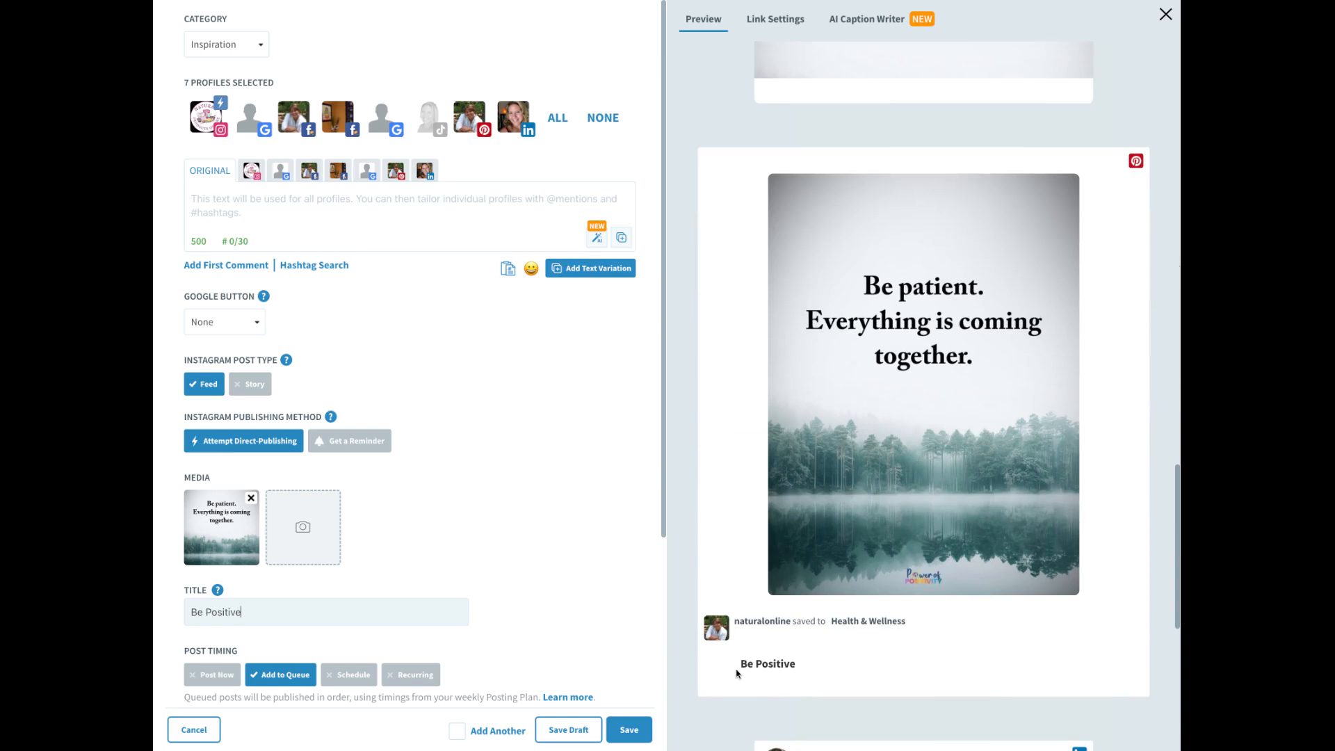
pyautogui.scroll(5, 737, 556)
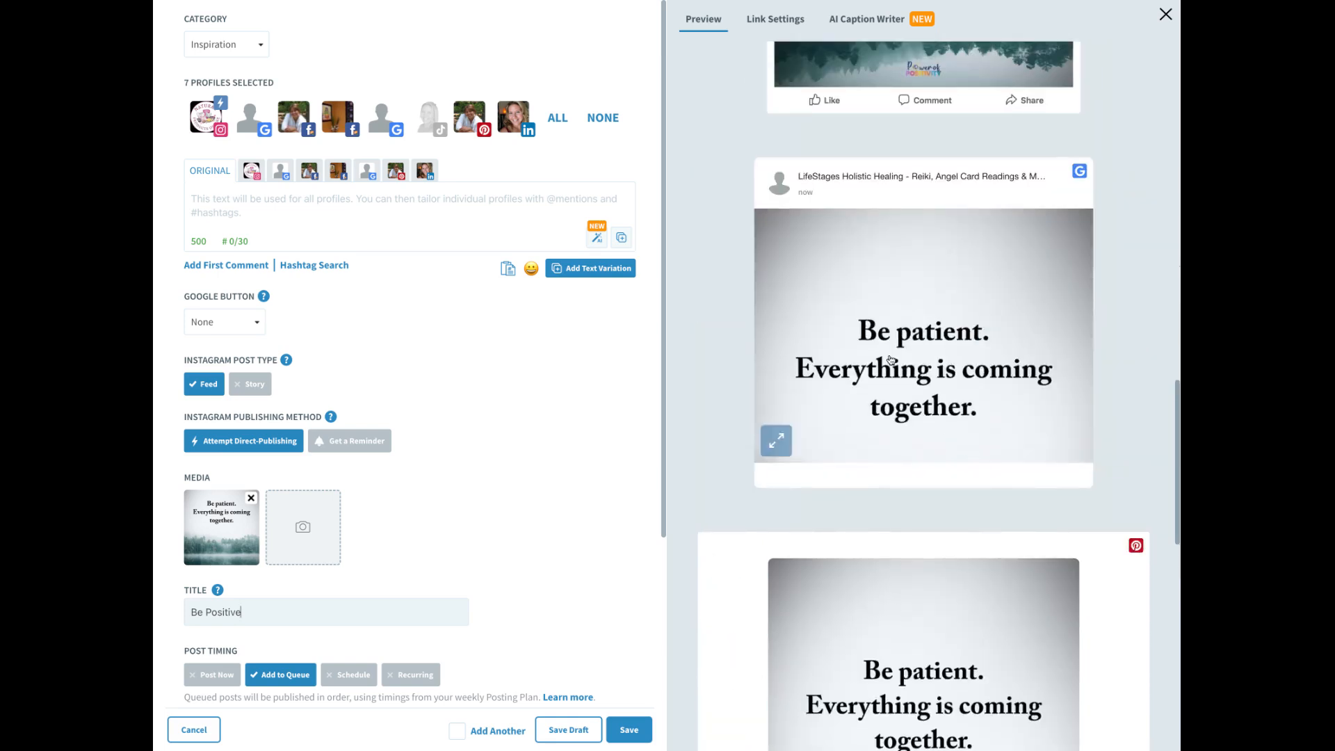
pyautogui.scroll(-2, 296, 660)
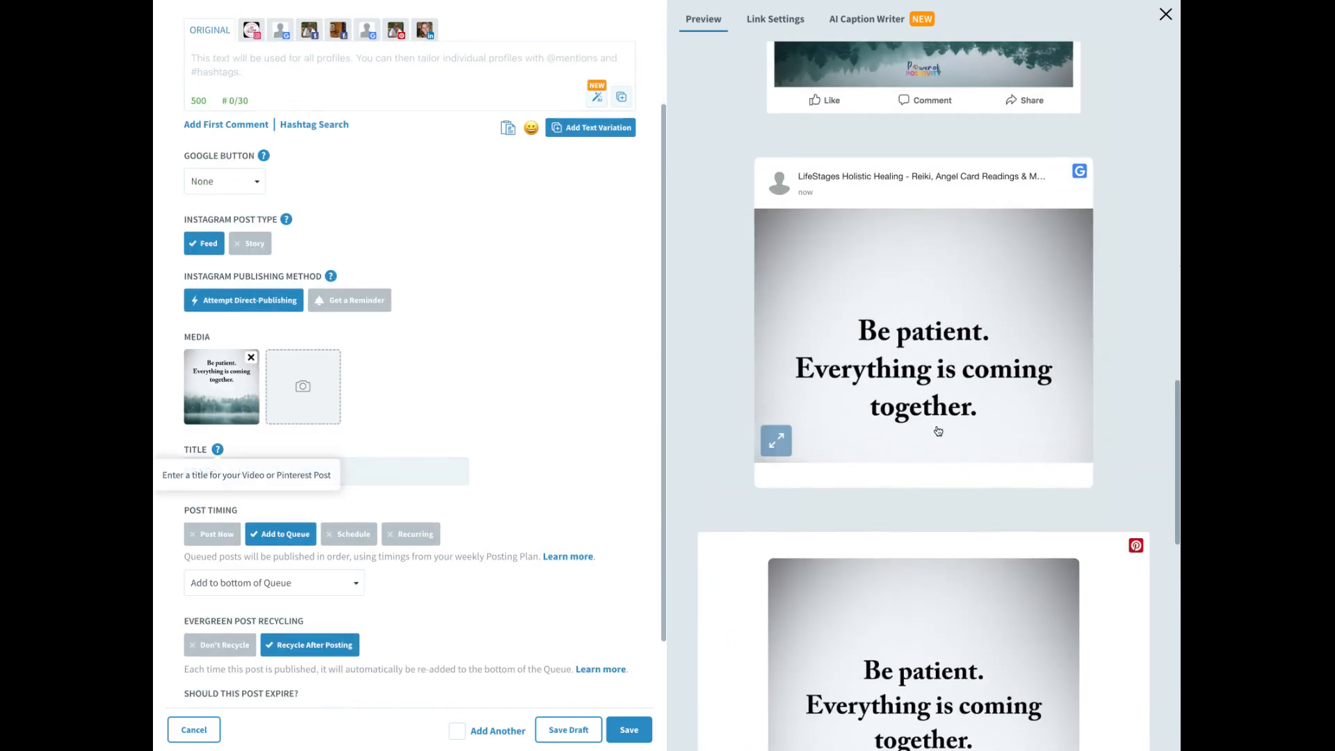
pyautogui.moveTo(240, 398)
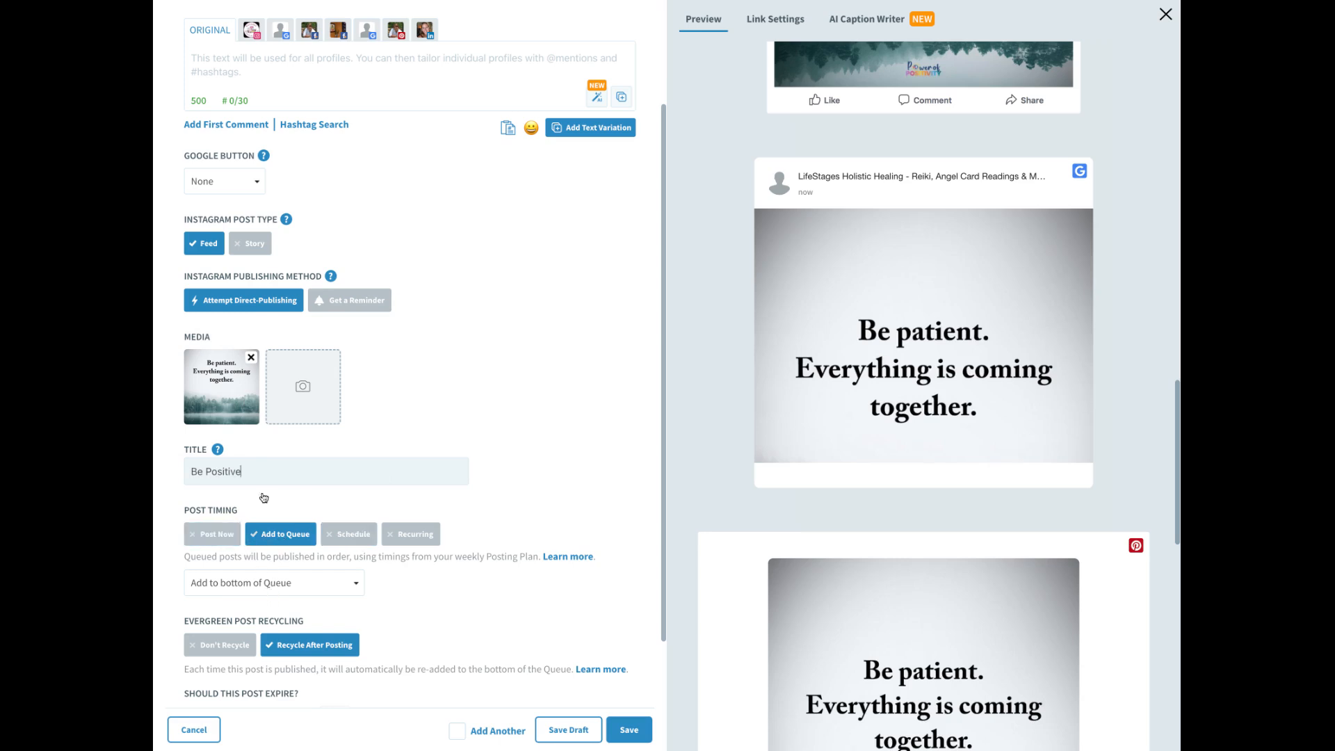
# Set the post to expire after being posted 4 times in total.
pyautogui.scroll(-1, 406, 589)
pyautogui.scroll(-3, 406, 589)
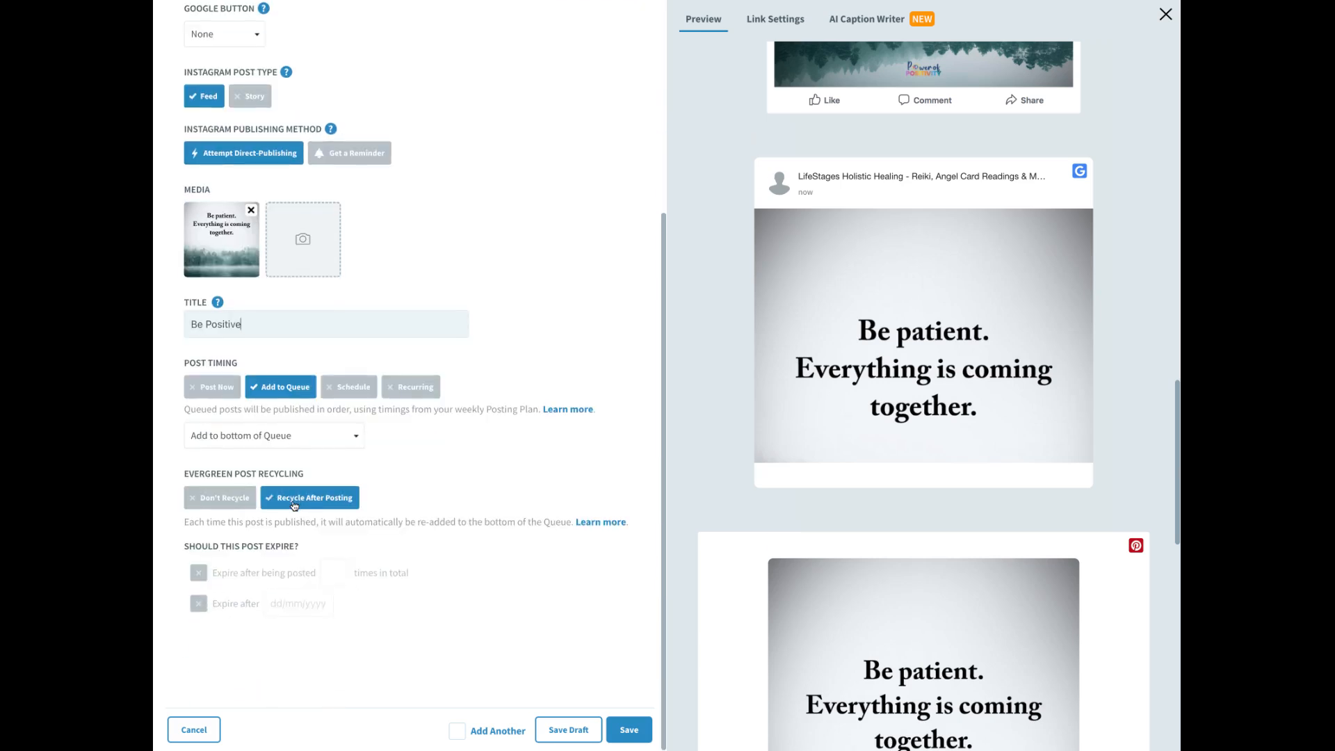
pyautogui.click(198, 572)
pyautogui.click(340, 575)
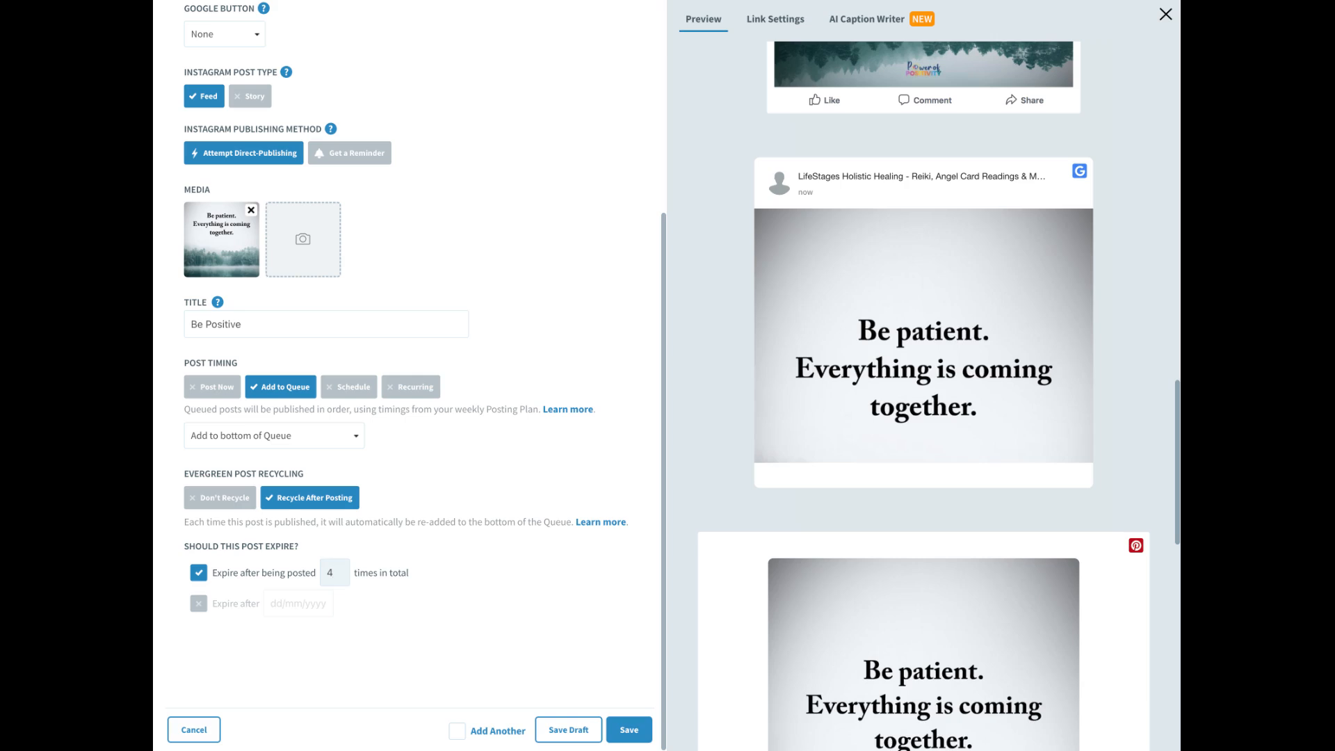
# Choose Don't Recycle for the post and save it to the queue.
pyautogui.click(250, 503)
pyautogui.click(640, 725)
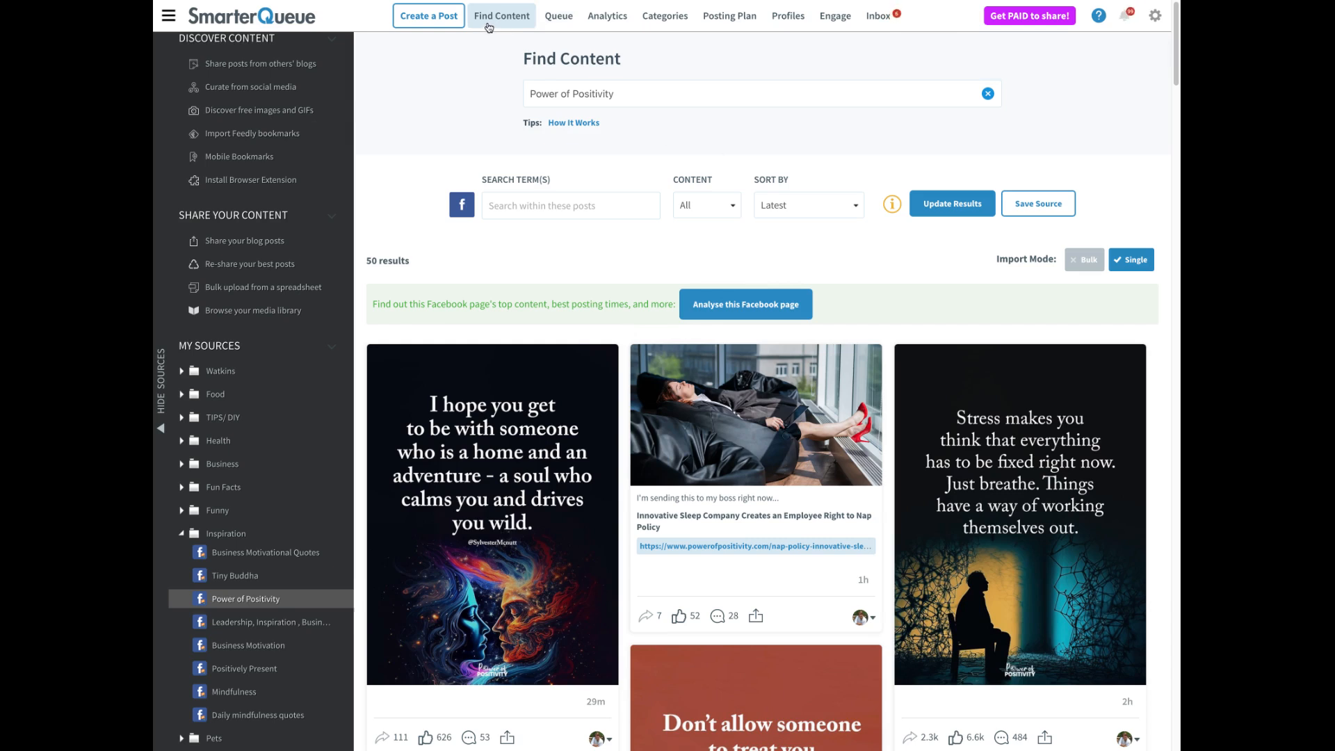
# Create a new post in the W: Food category for every profile except TikTok, with the Clear Vanilla image as its media.
pyautogui.click(435, 21)
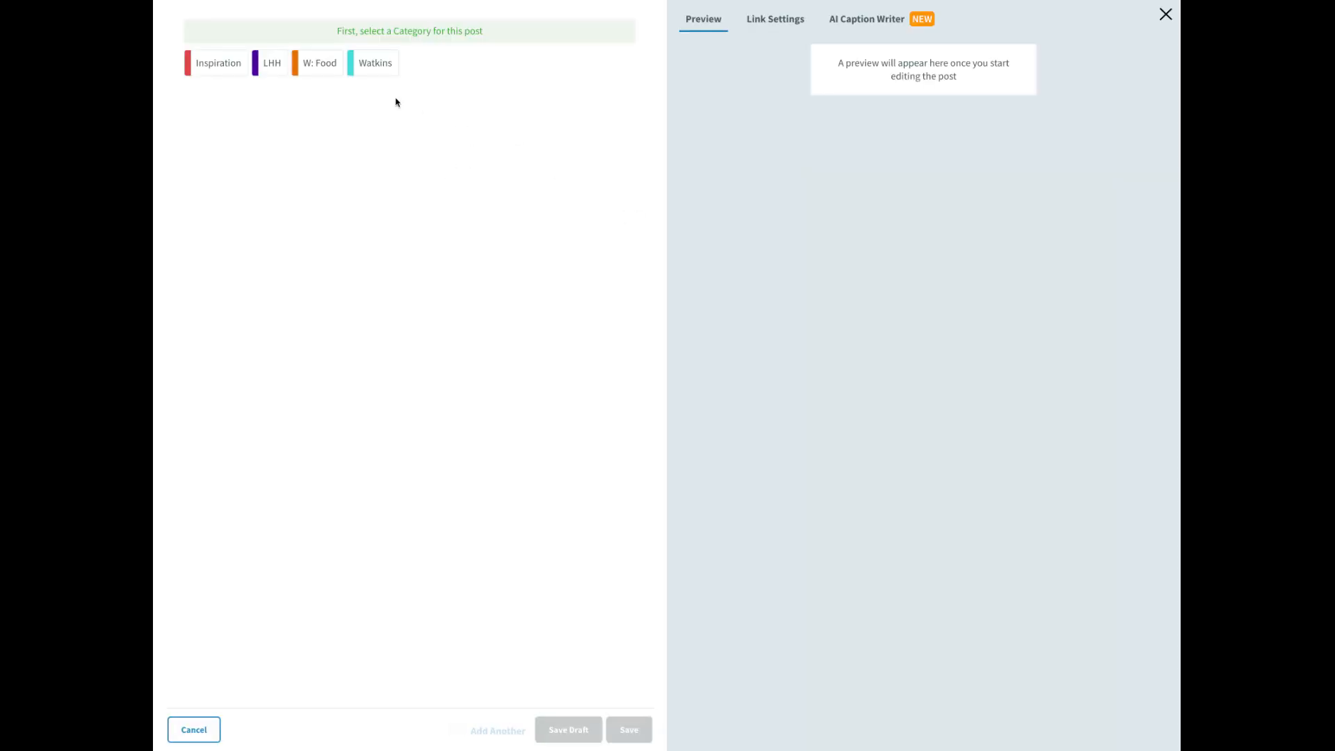
pyautogui.click(322, 68)
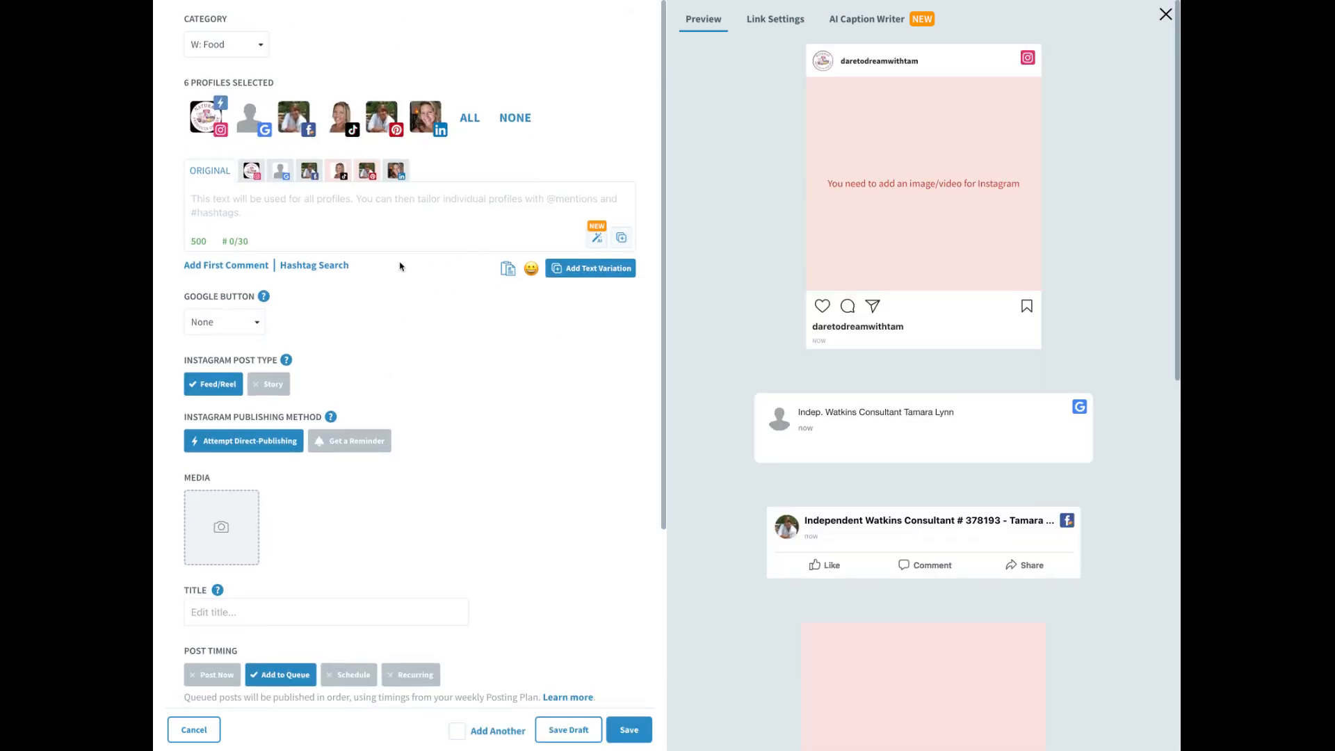
pyautogui.click(340, 126)
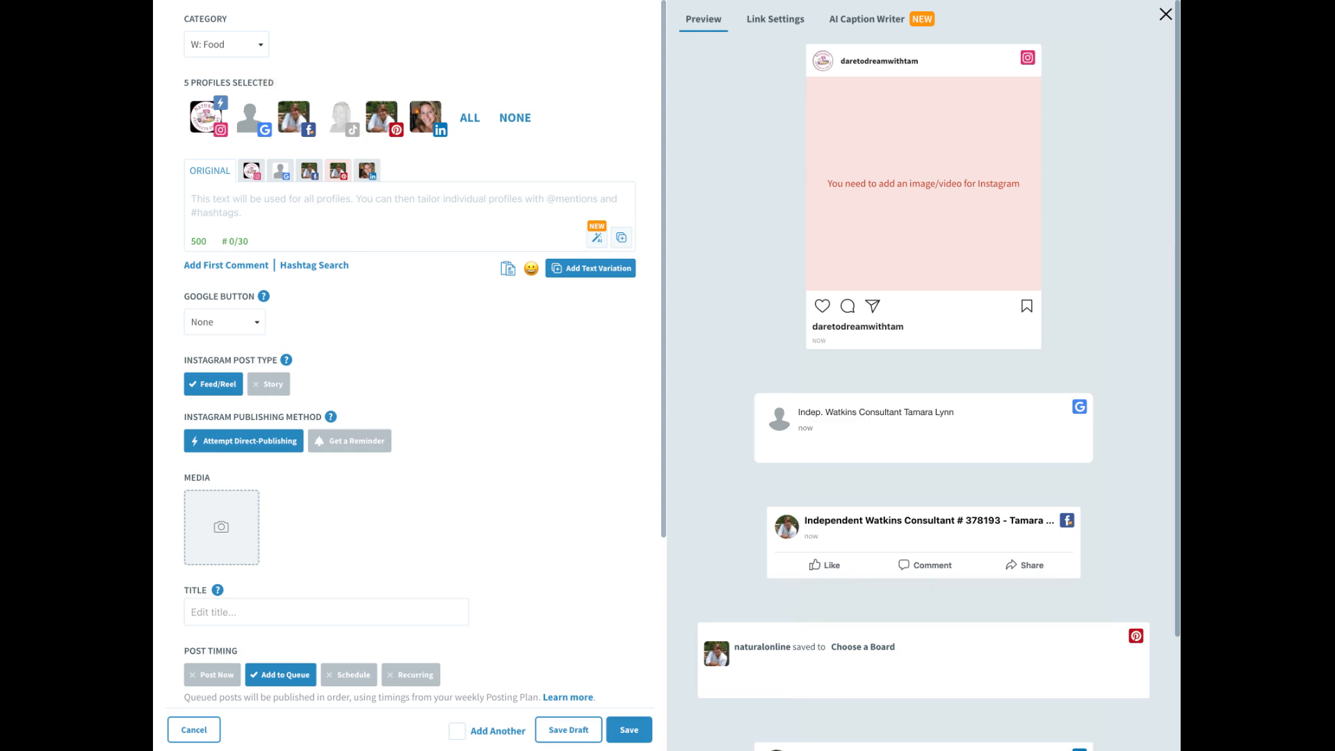
pyautogui.moveTo(1175, 514); pyautogui.dragTo(581, 515)
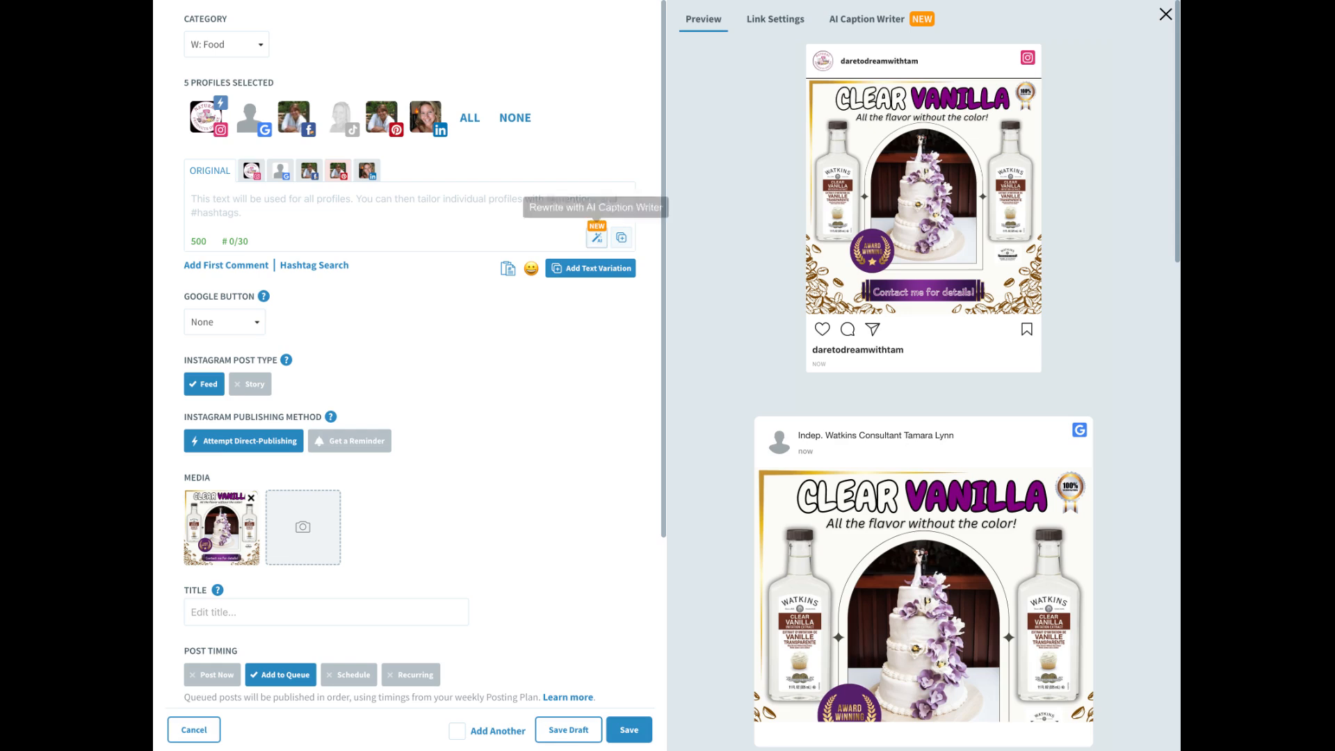
# Generate an AI caption that rewrites "Watkins has the best clear vanilla" to appeal to a target audience of [food].
pyautogui.click(597, 237)
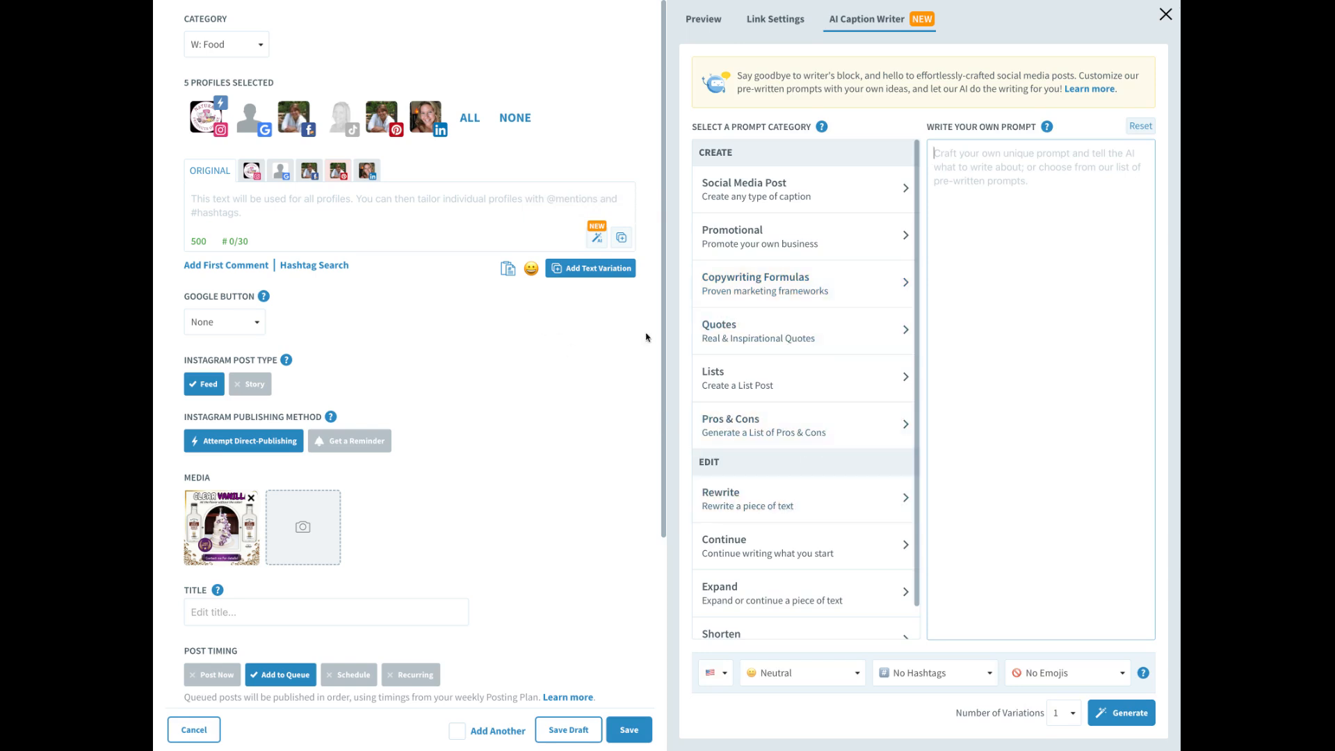
pyautogui.scroll(-1, 762, 505)
pyautogui.click(765, 483)
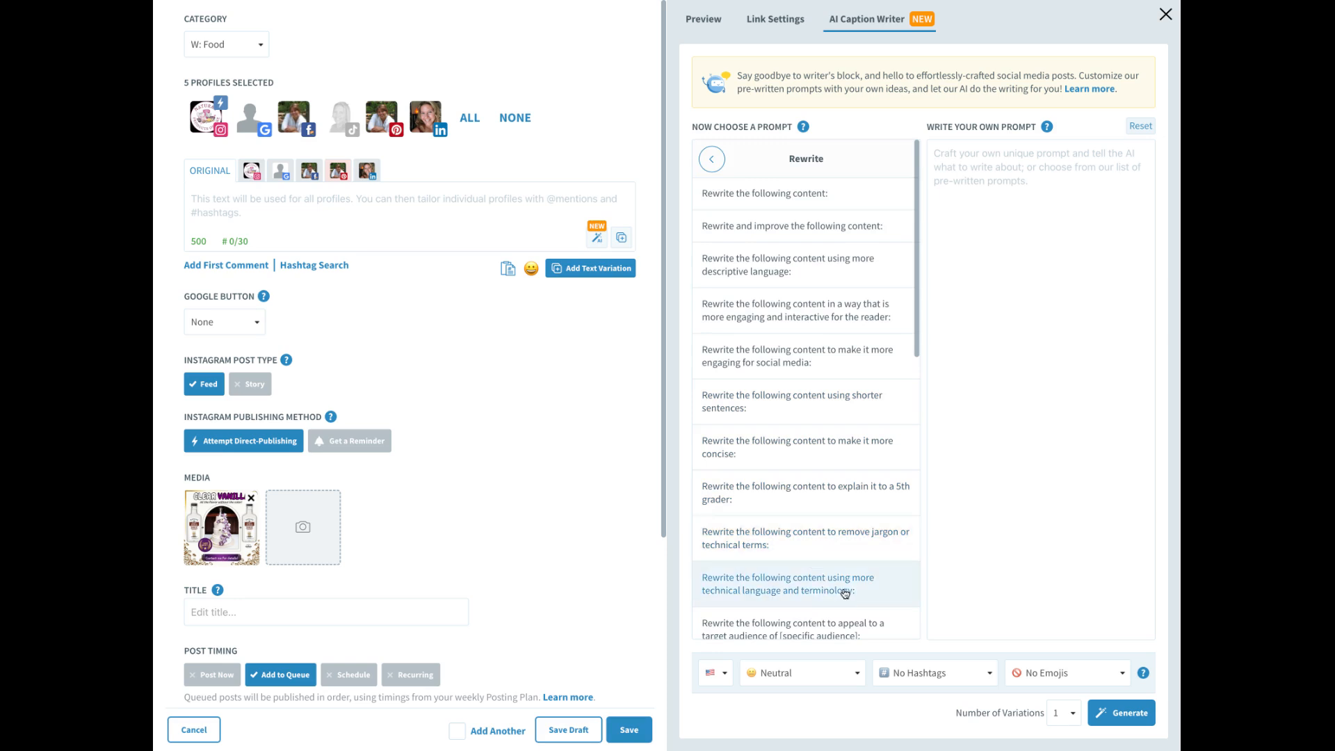
pyautogui.click(825, 631)
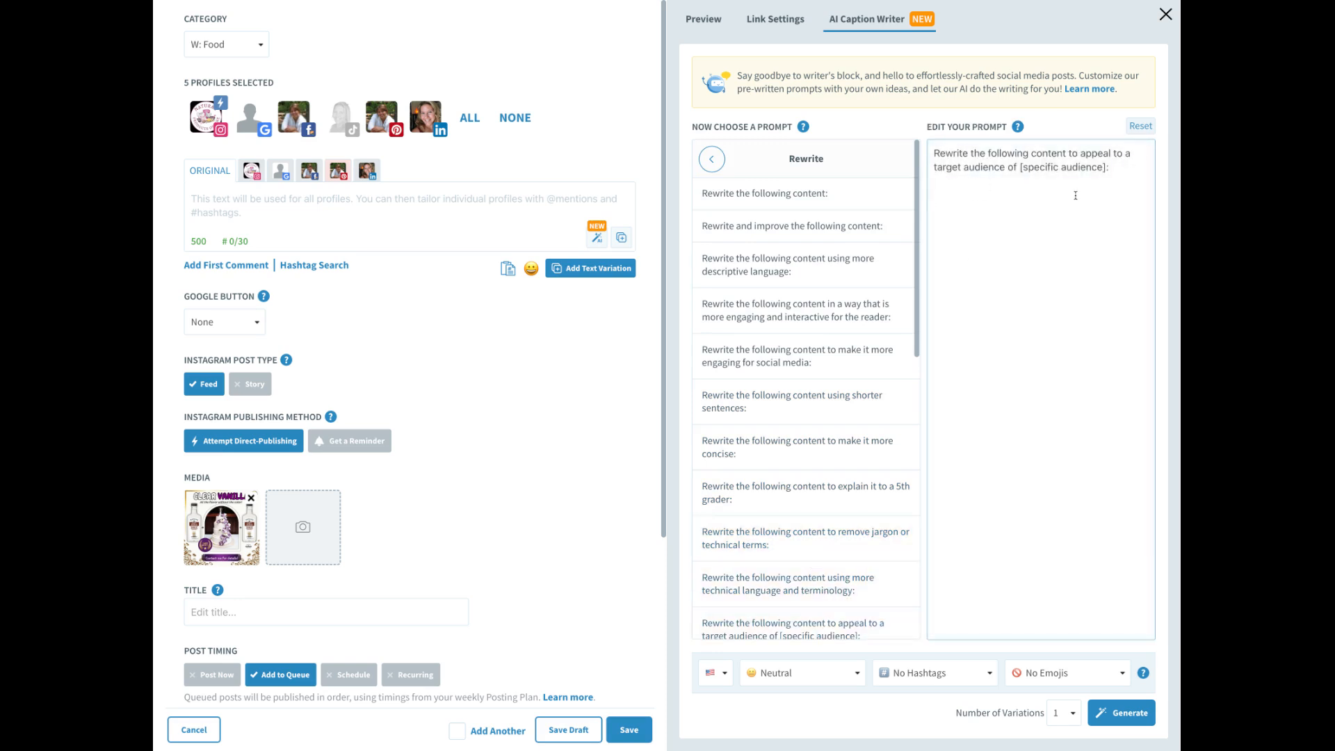
pyautogui.moveTo(1022, 169); pyautogui.dragTo(1100, 174)
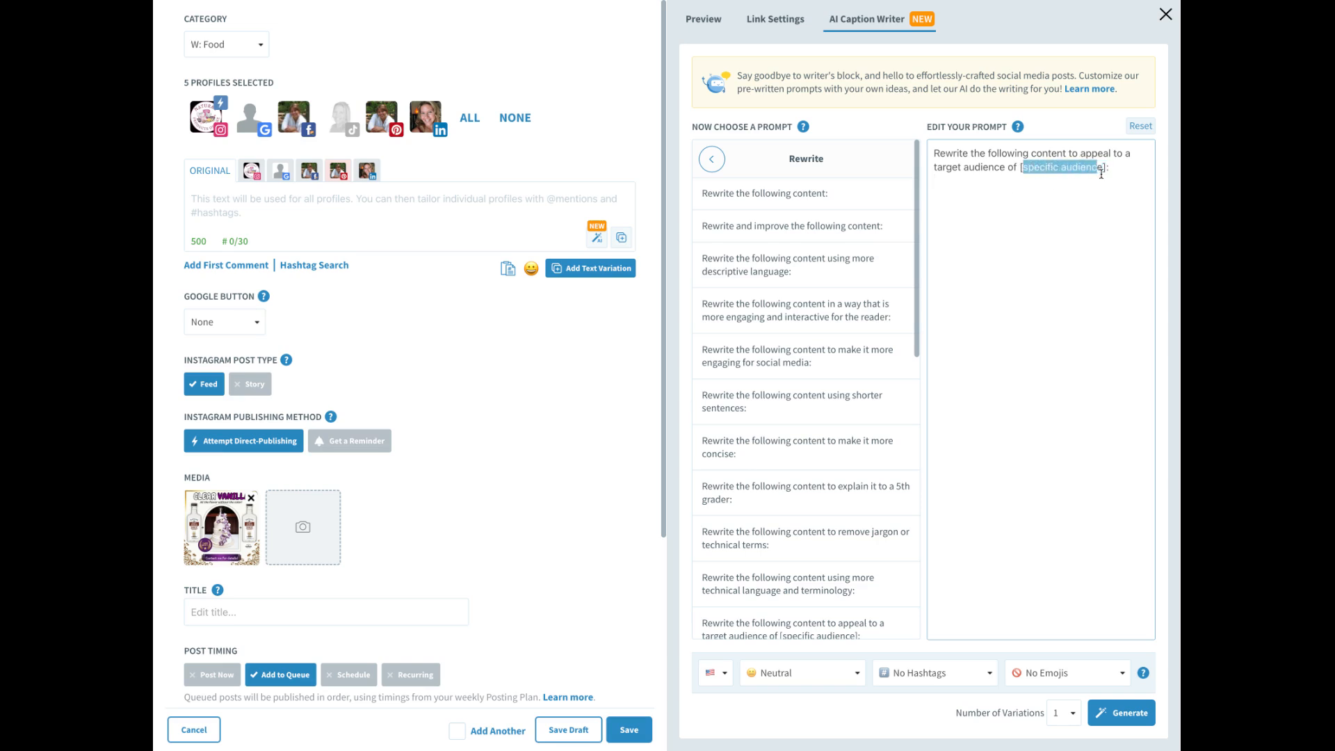
pyautogui.click(965, 202)
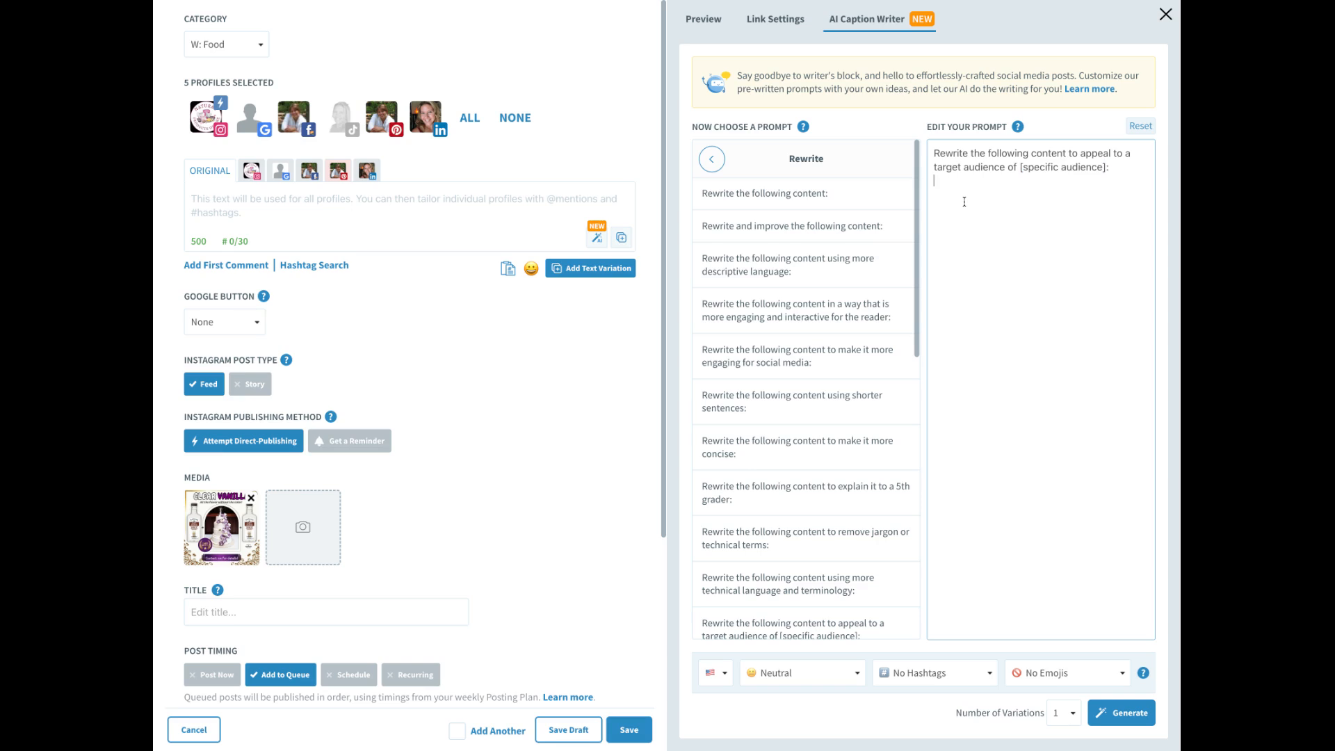
pyautogui.write('Watkins has the best clear vanilla')
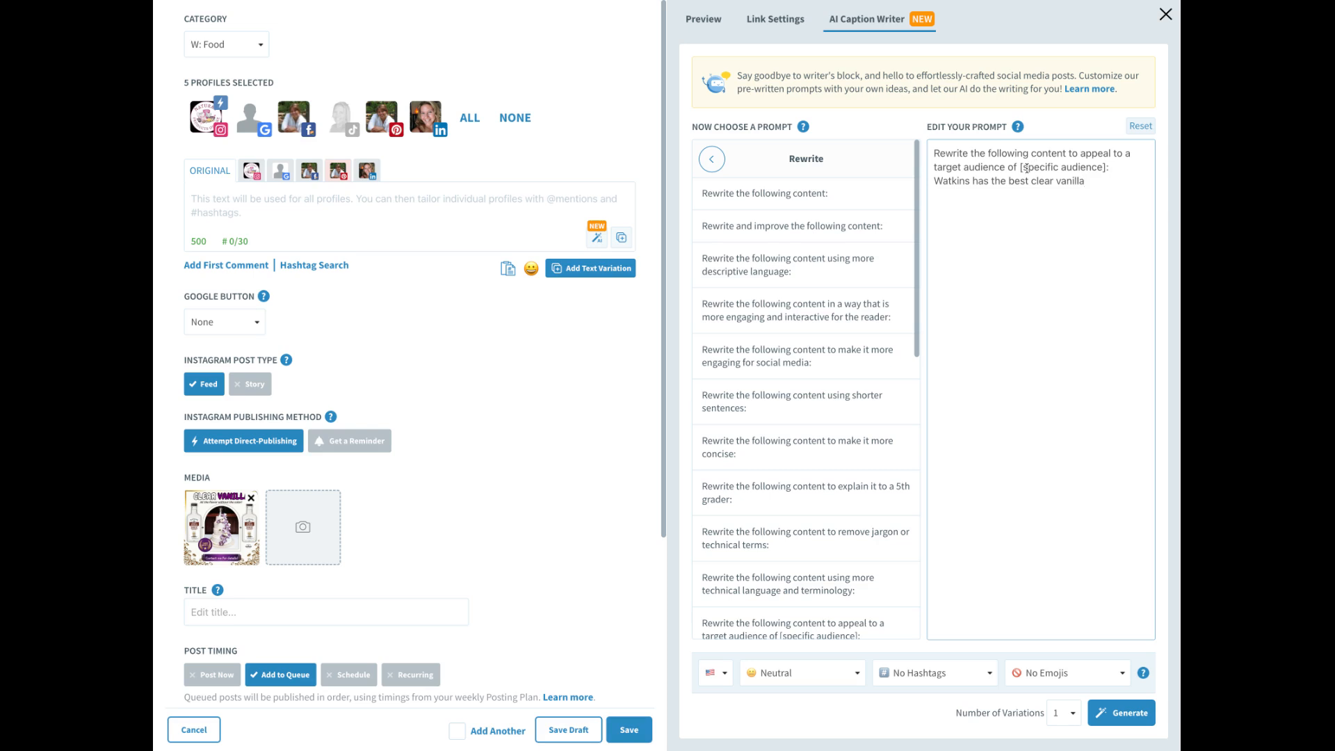
pyautogui.moveTo(1022, 167); pyautogui.dragTo(1099, 167)
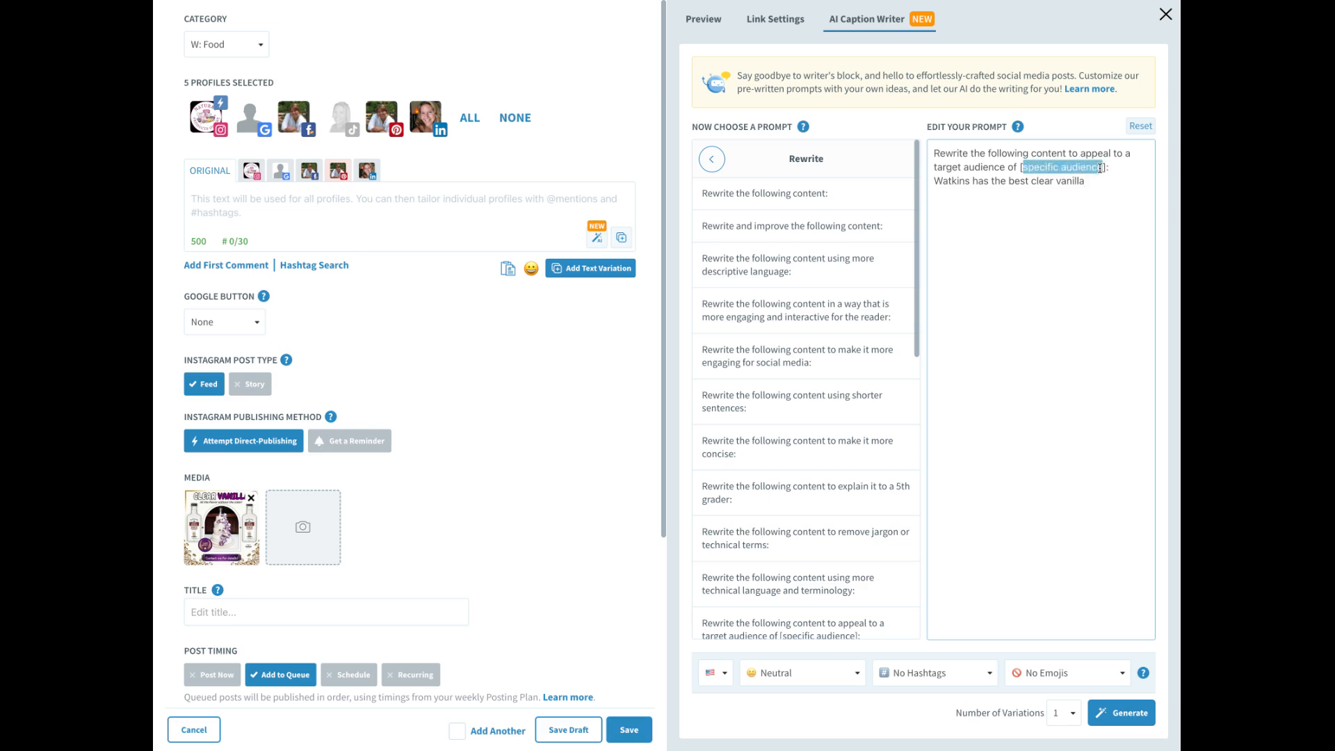
pyautogui.write('food')
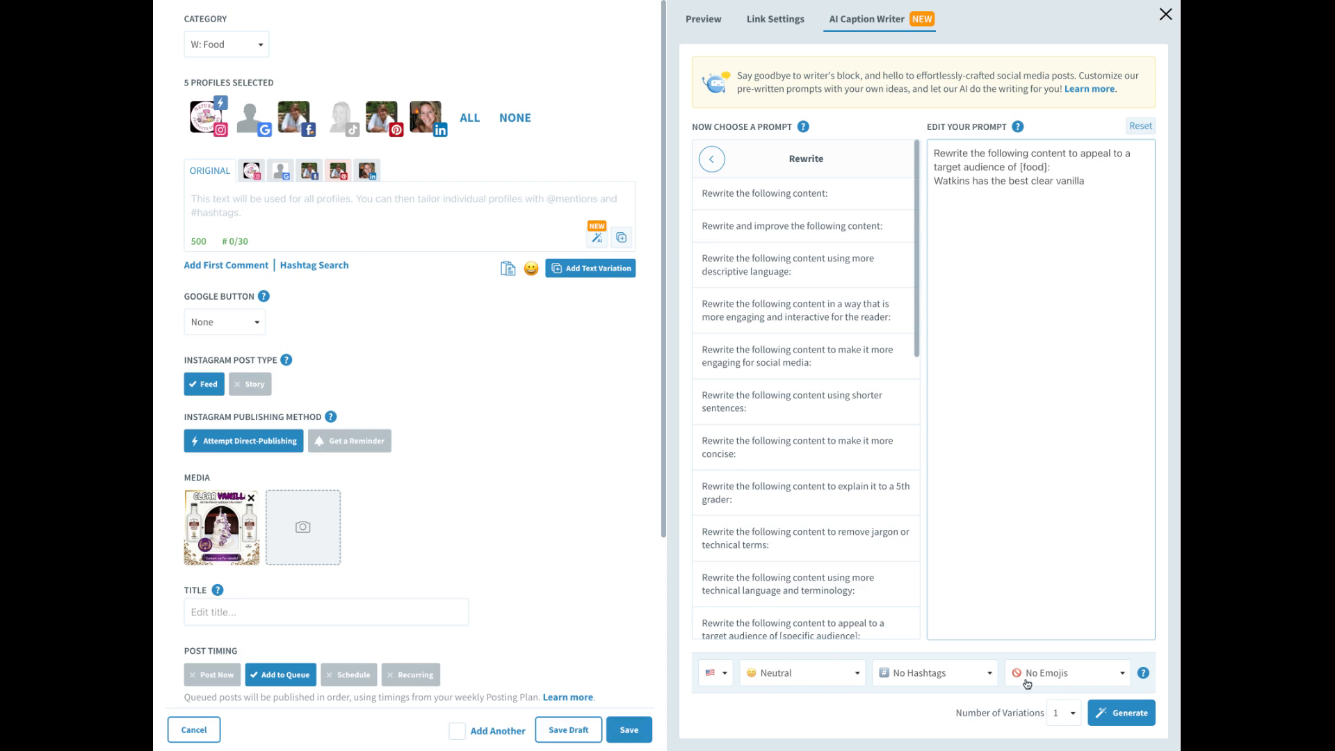
pyautogui.click(1104, 718)
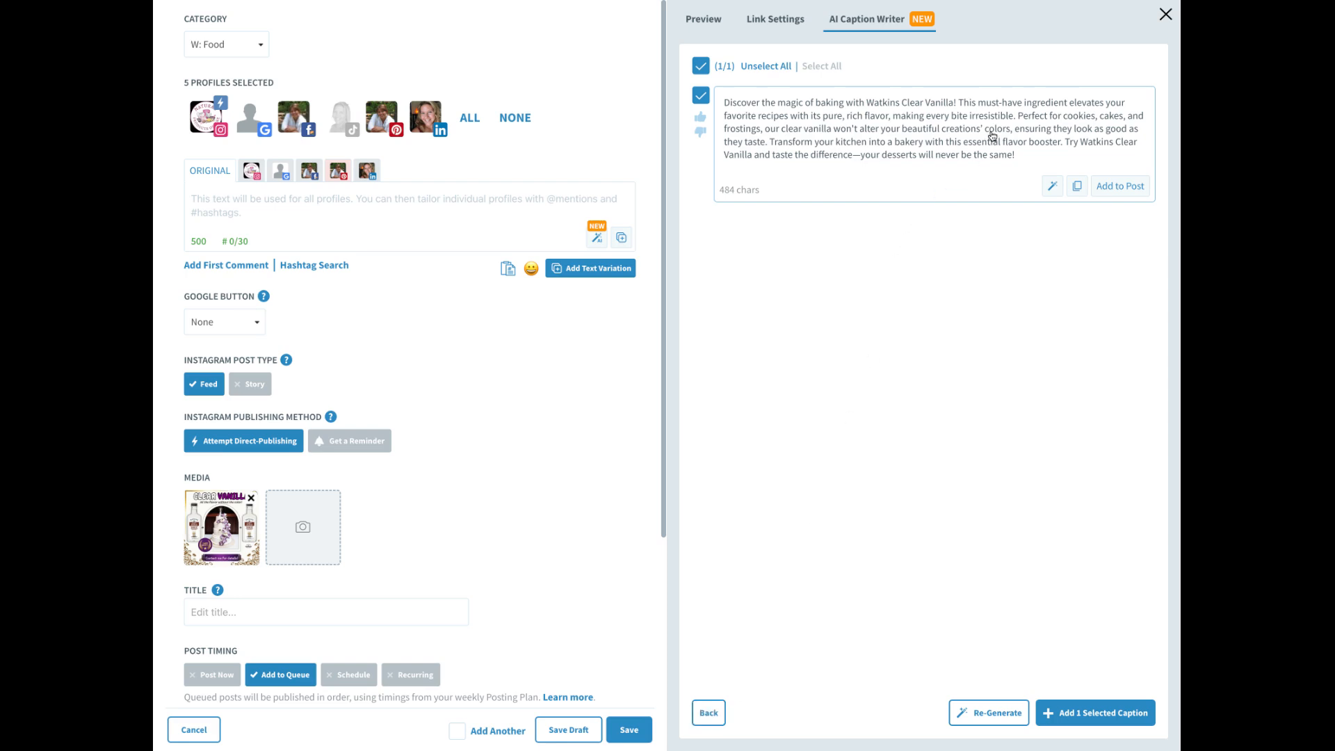
# Replace the AI prompt with the Social Media Post prompt "Write a social media post about" followed by "Watkins has the best clear vanilla".
pyautogui.click(706, 715)
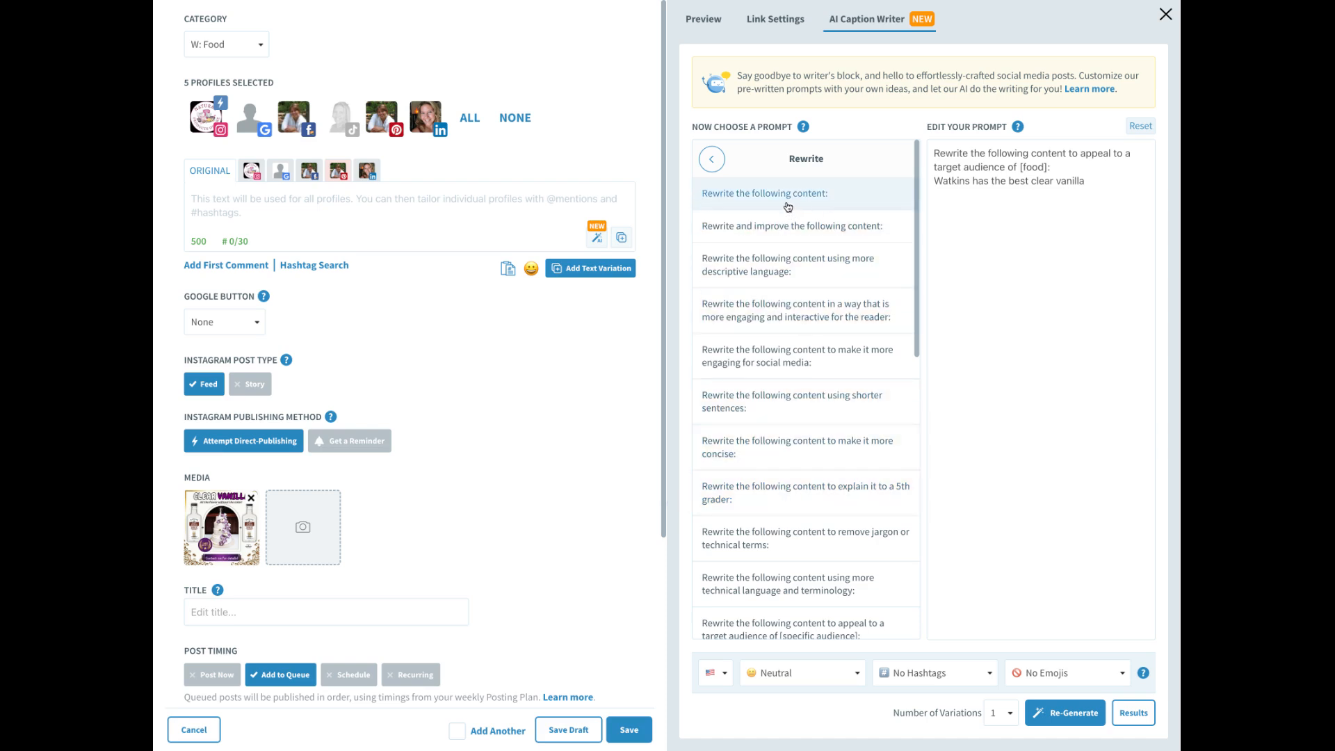
pyautogui.click(711, 158)
pyautogui.click(748, 176)
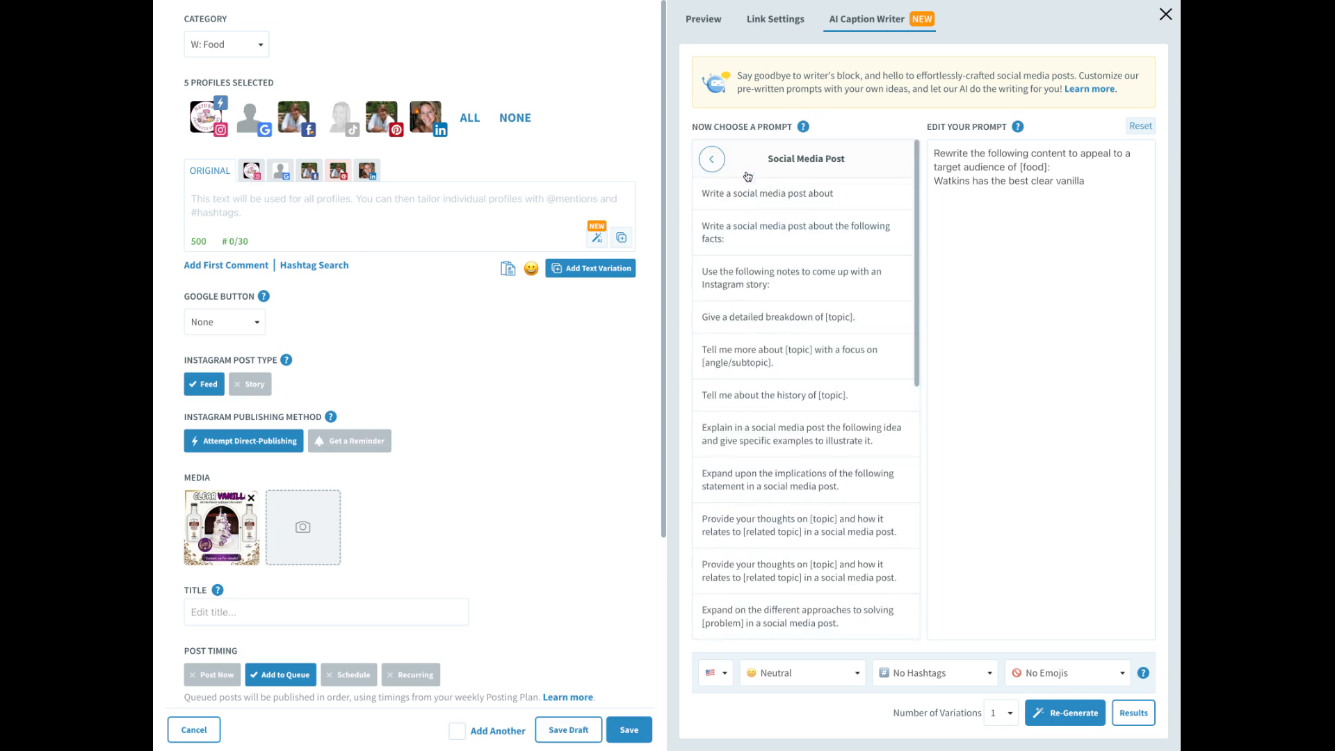
pyautogui.click(769, 198)
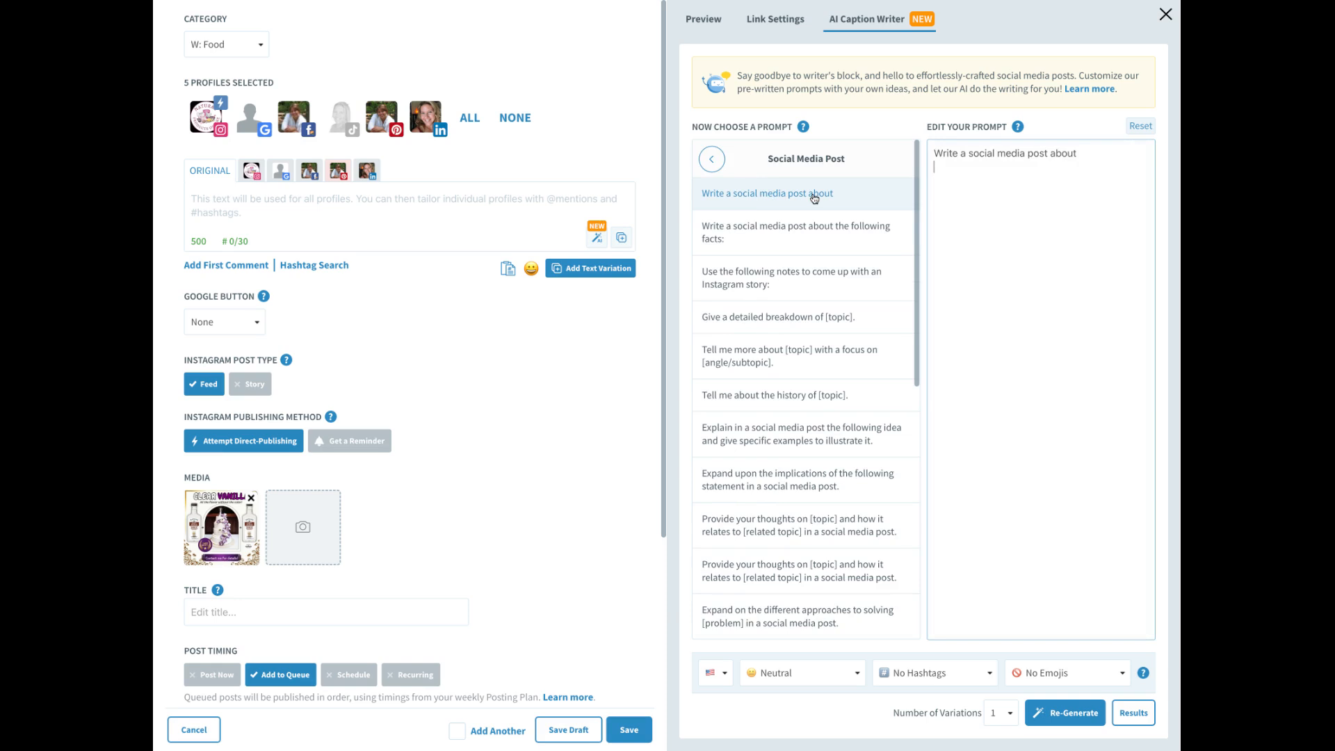
pyautogui.write('Watkins has the best clear vanilla')
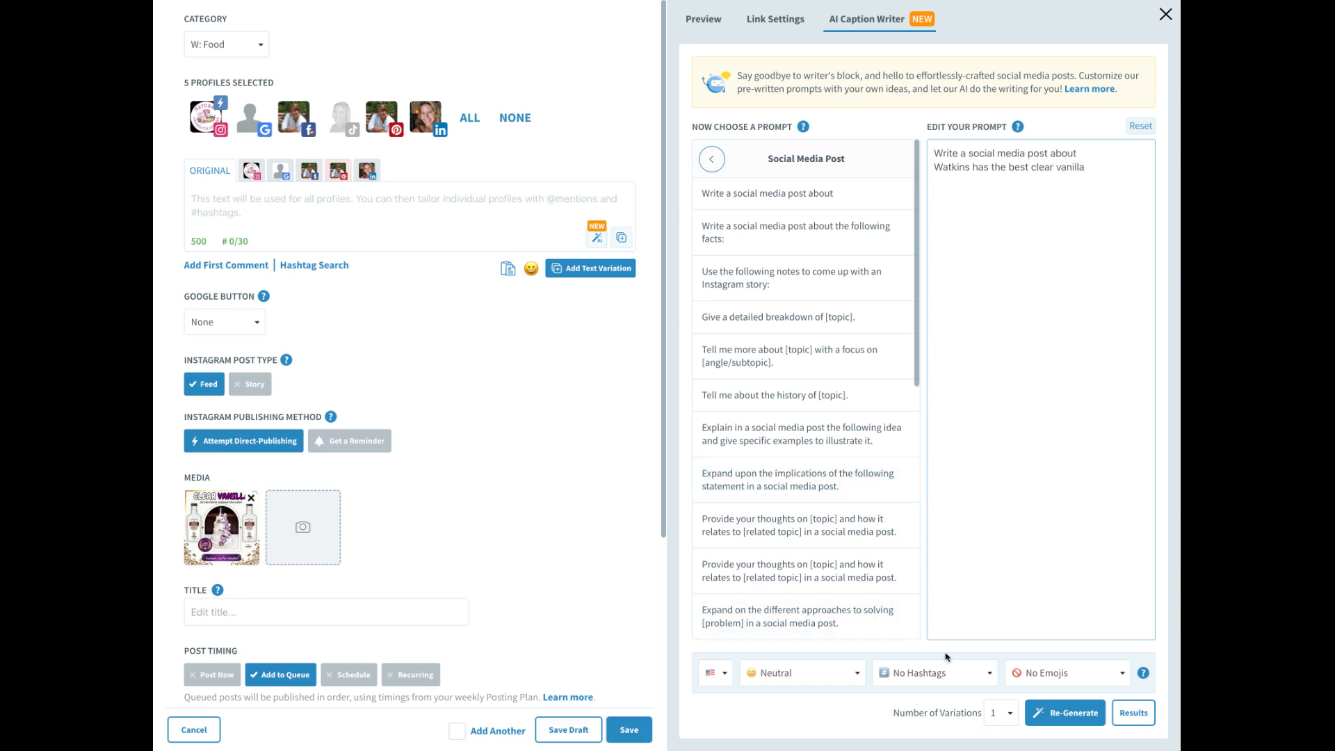
# Set the AI caption options to an Enthusiastic tone, 3 hashtags and added emojis.
pyautogui.click(798, 679)
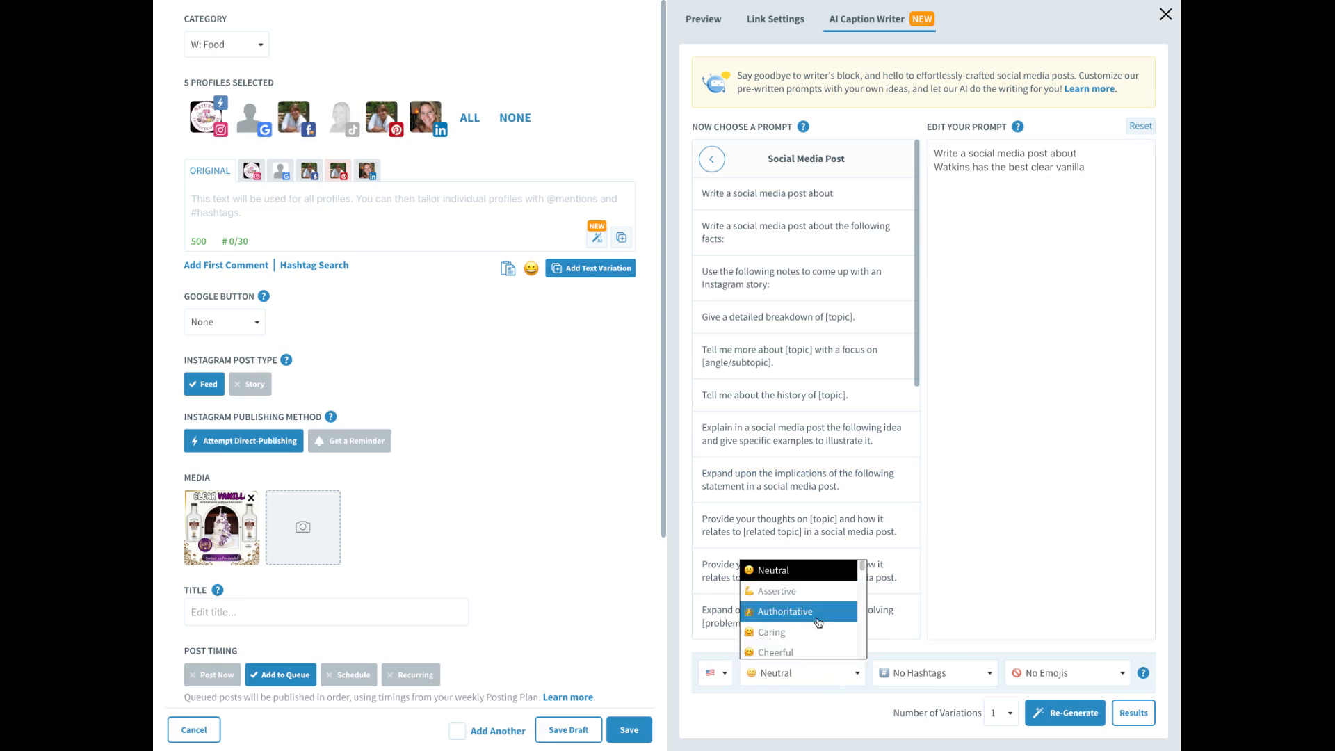
pyautogui.scroll(-3, 817, 621)
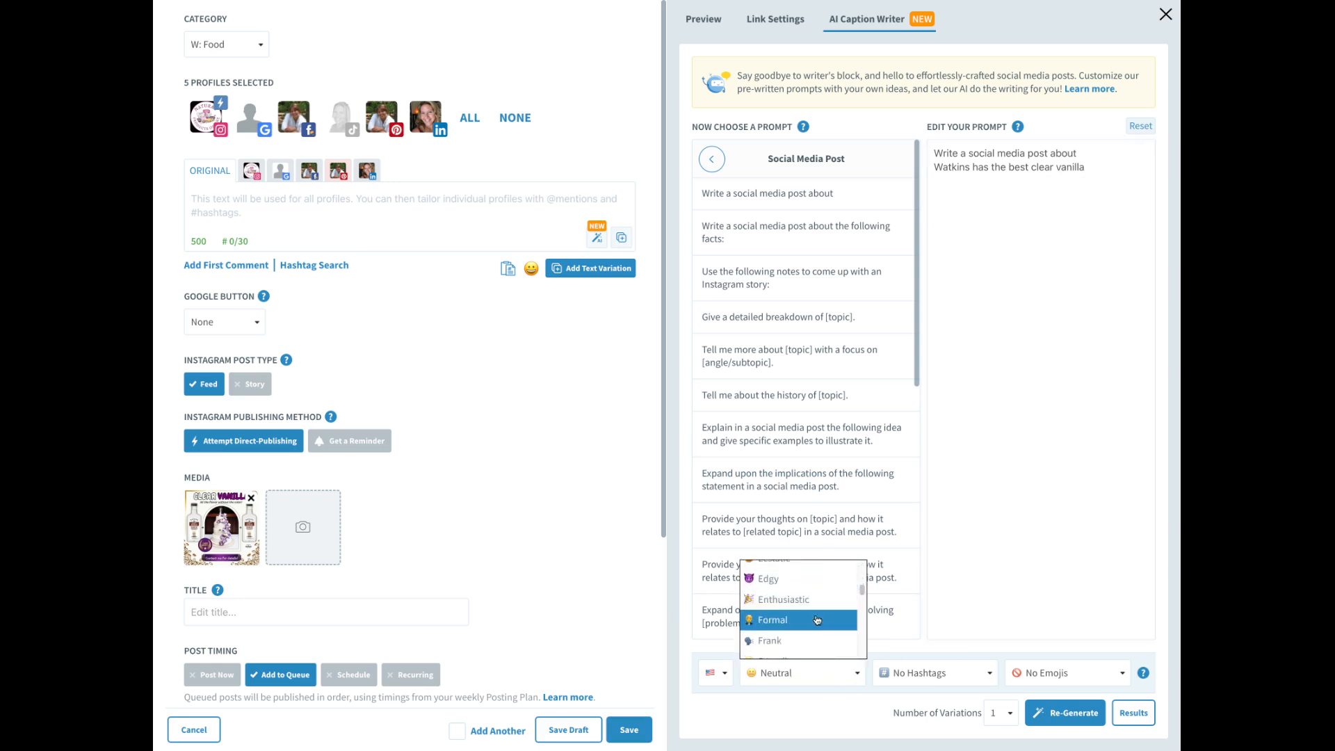
pyautogui.click(787, 598)
pyautogui.click(911, 682)
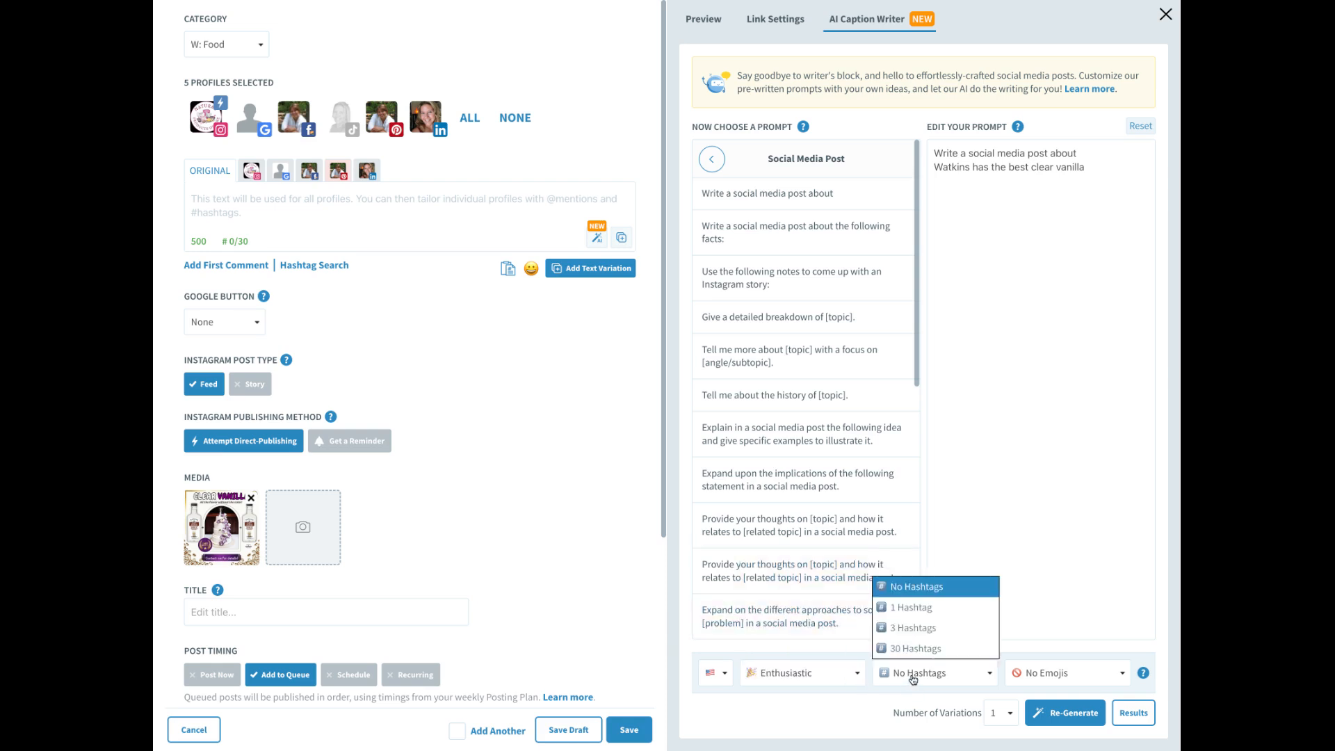
pyautogui.click(907, 630)
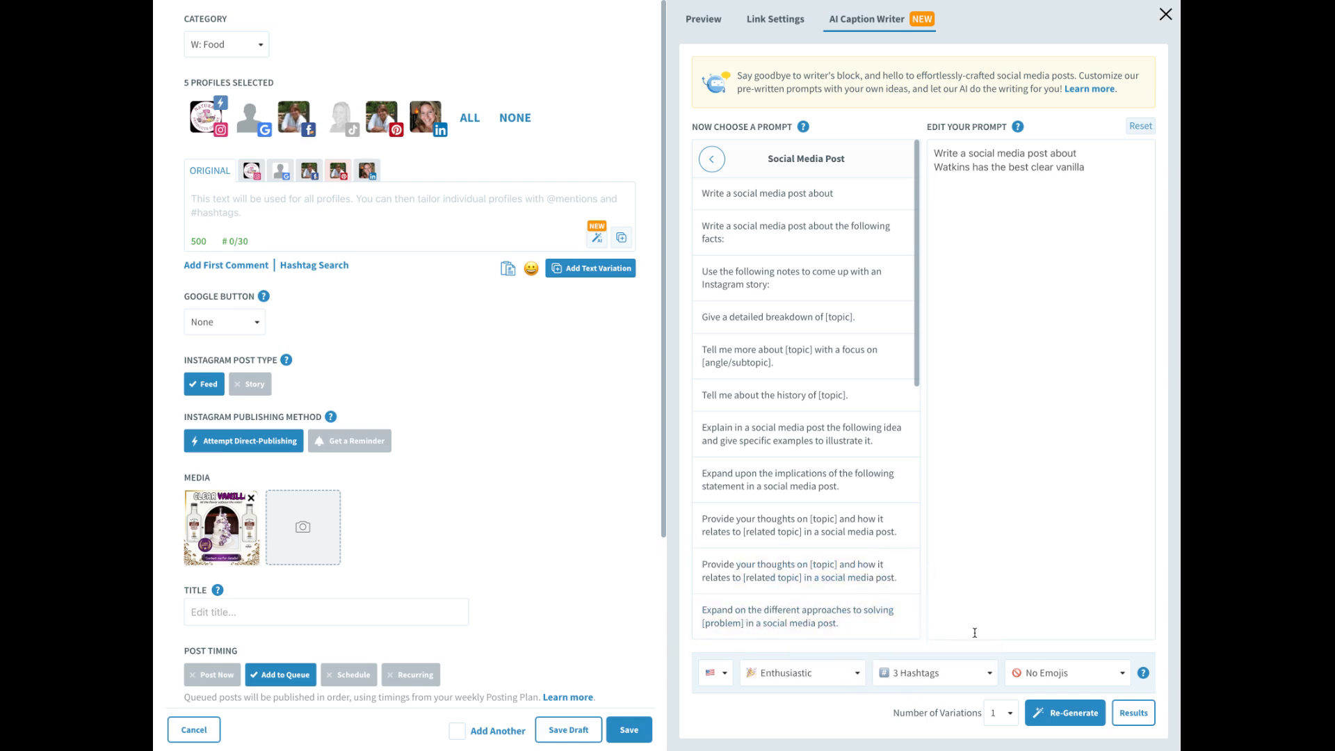
pyautogui.click(1056, 678)
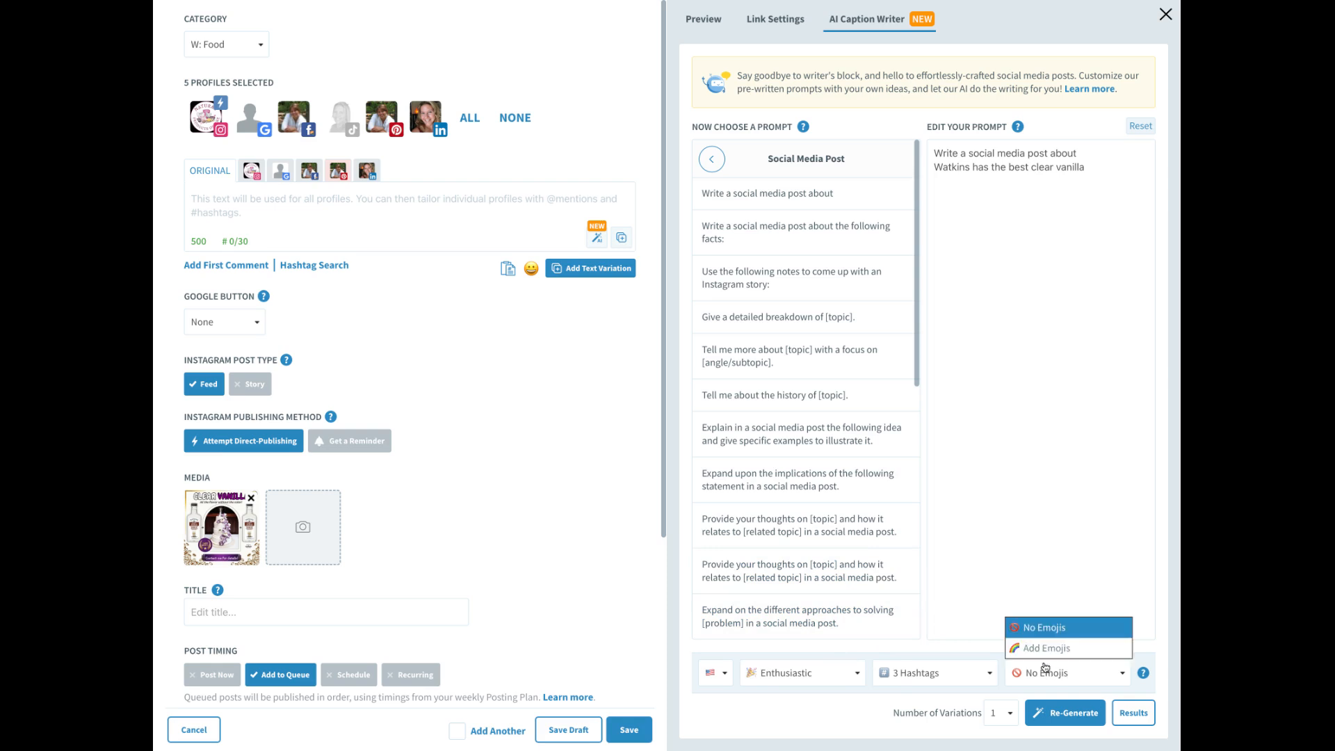
pyautogui.click(1039, 650)
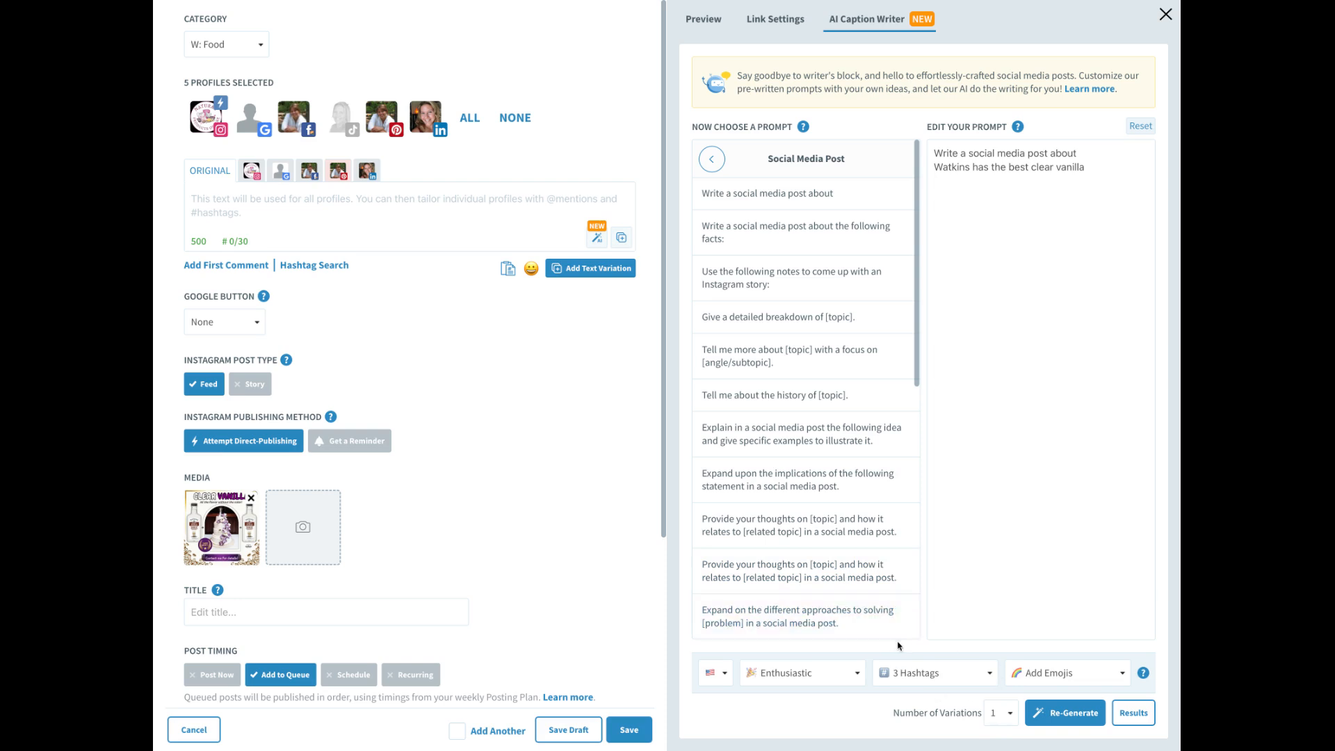
# Generate 4 variations of the AI caption and add all four to the post.
pyautogui.click(1001, 713)
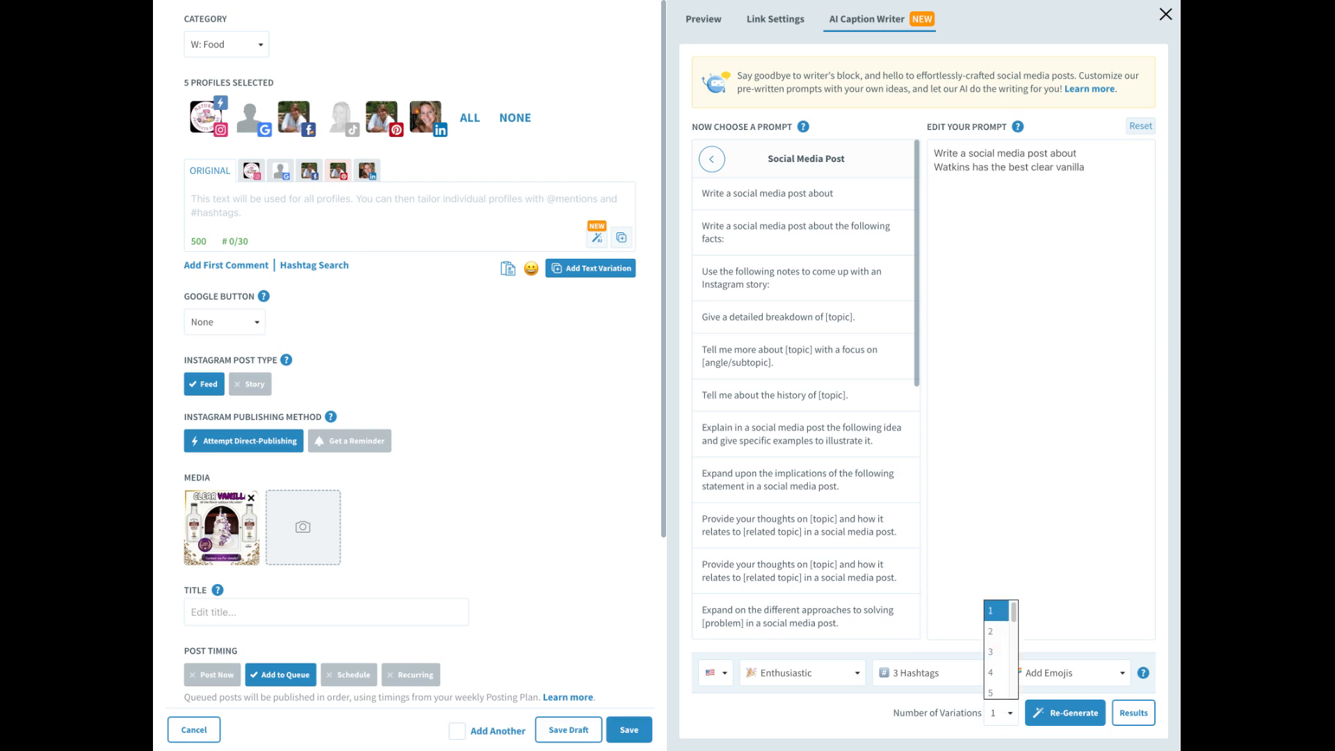
pyautogui.click(995, 674)
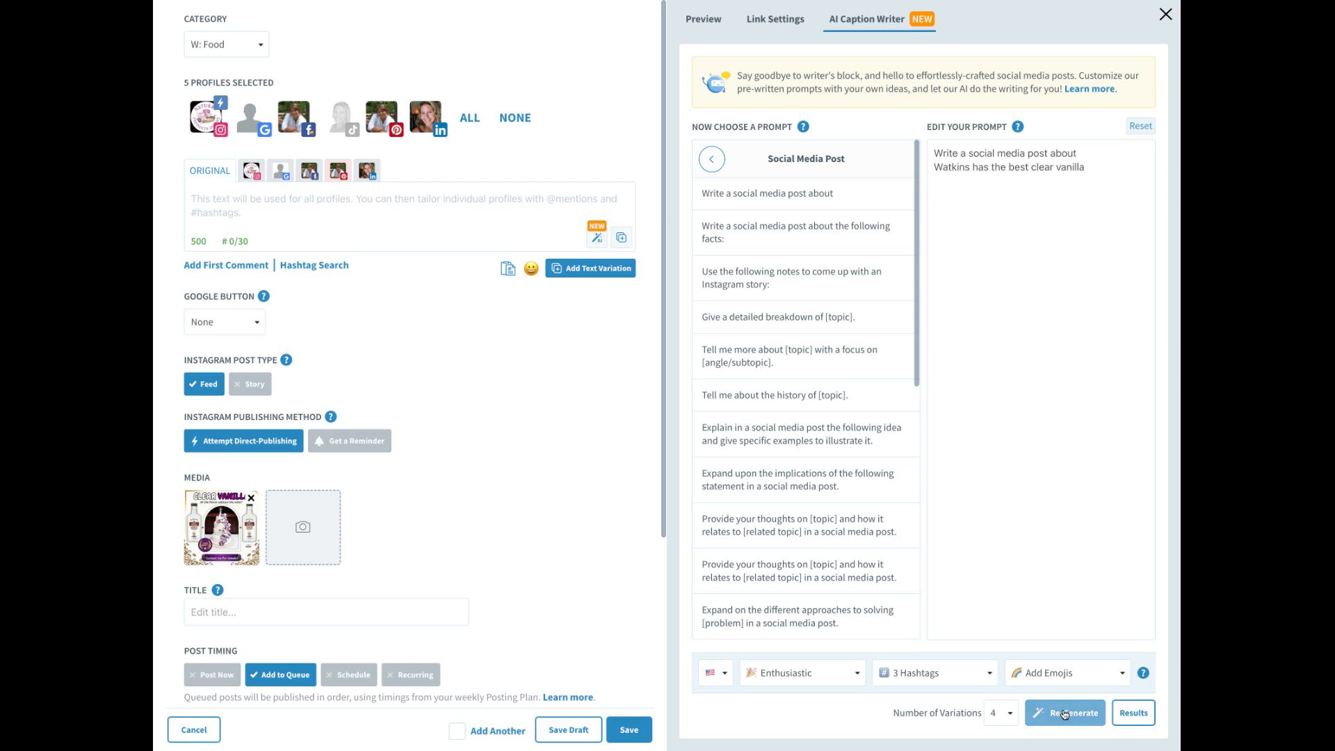
pyautogui.click(1065, 713)
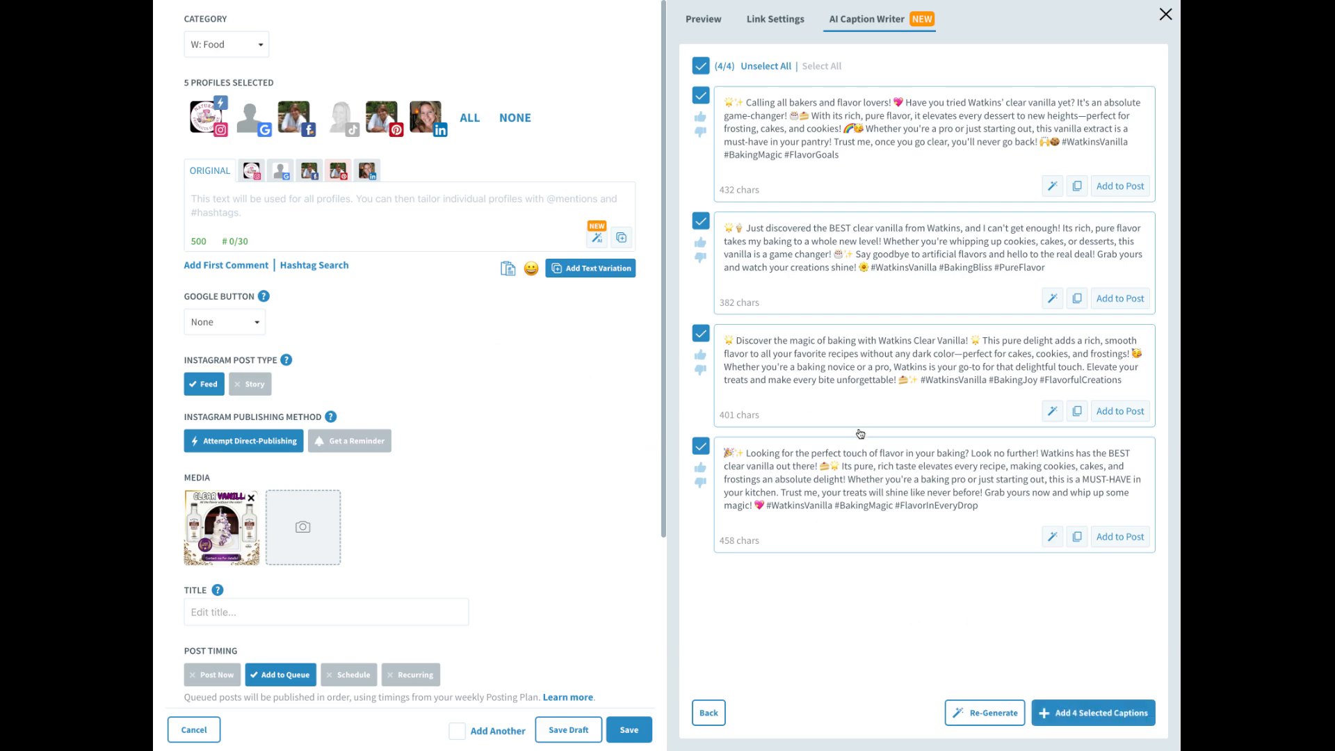
pyautogui.click(1076, 715)
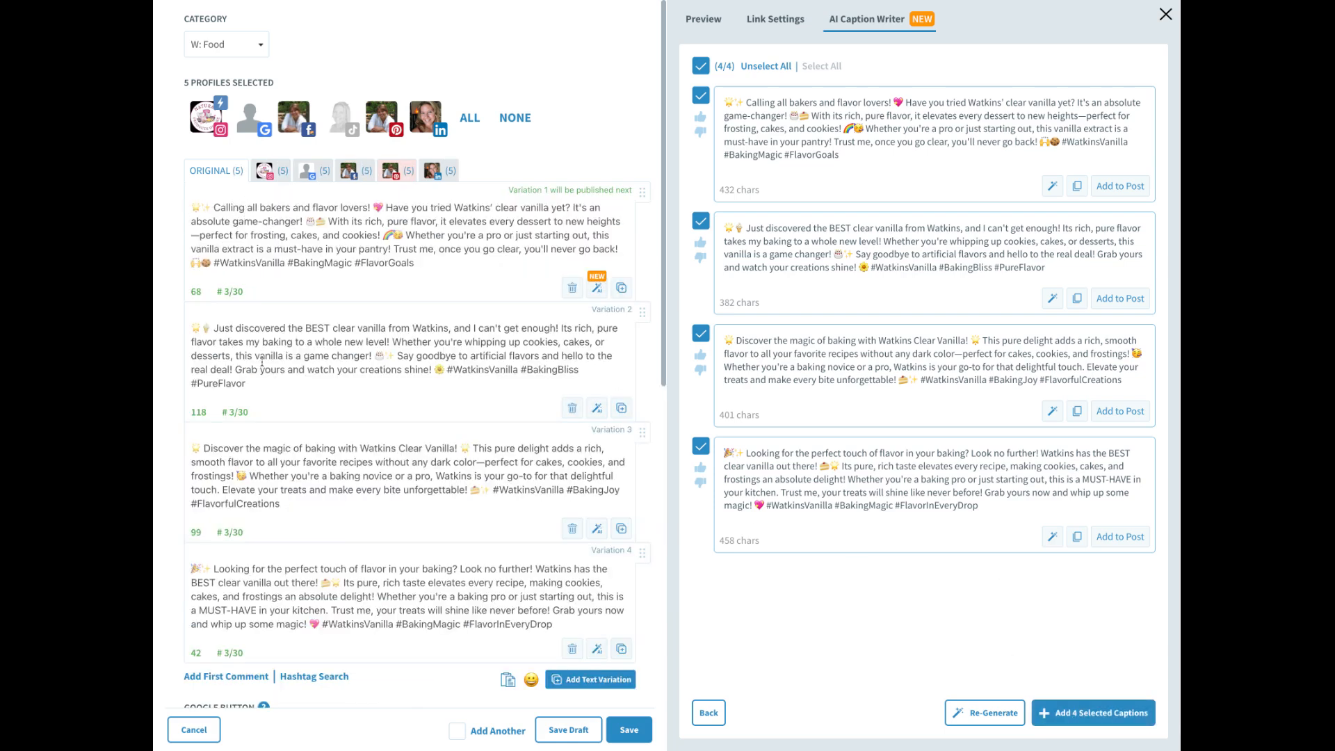
# Preview how the post with its new captions looks on the selected profiles.
pyautogui.click(716, 19)
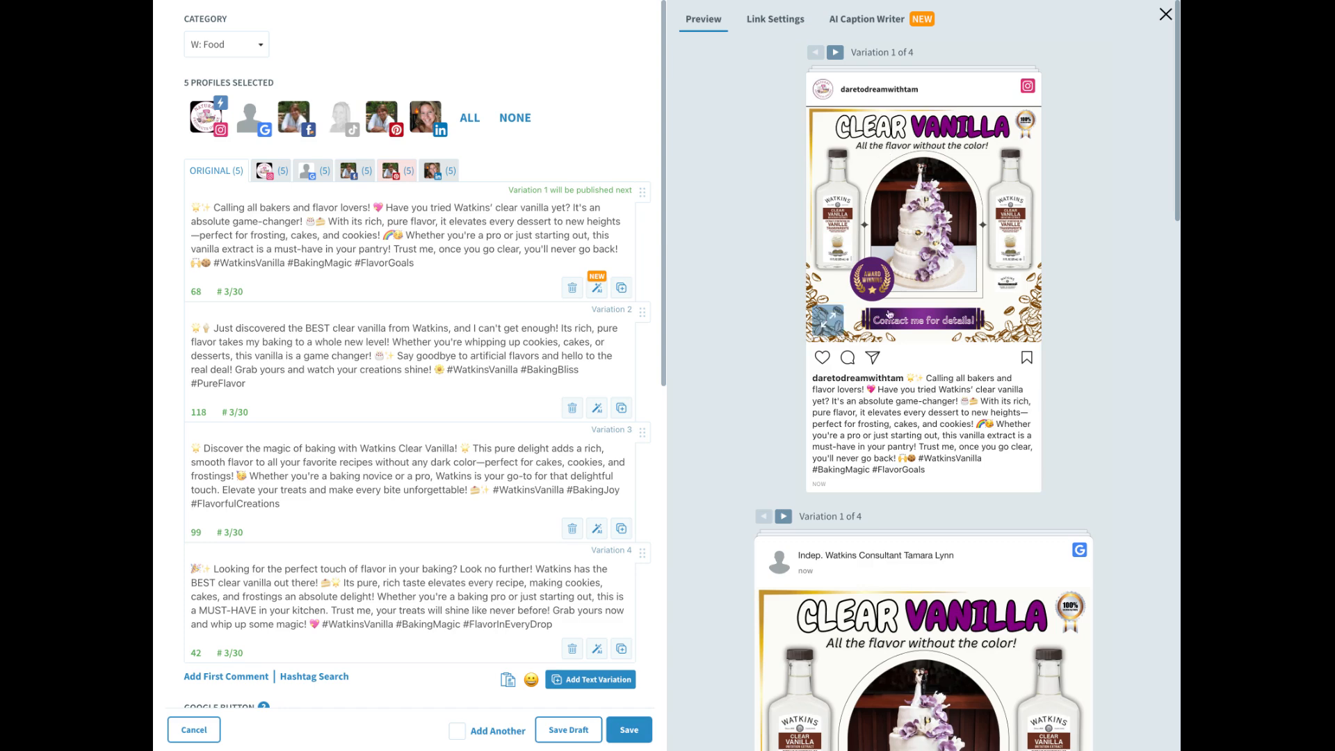
pyautogui.scroll(-5, 912, 447)
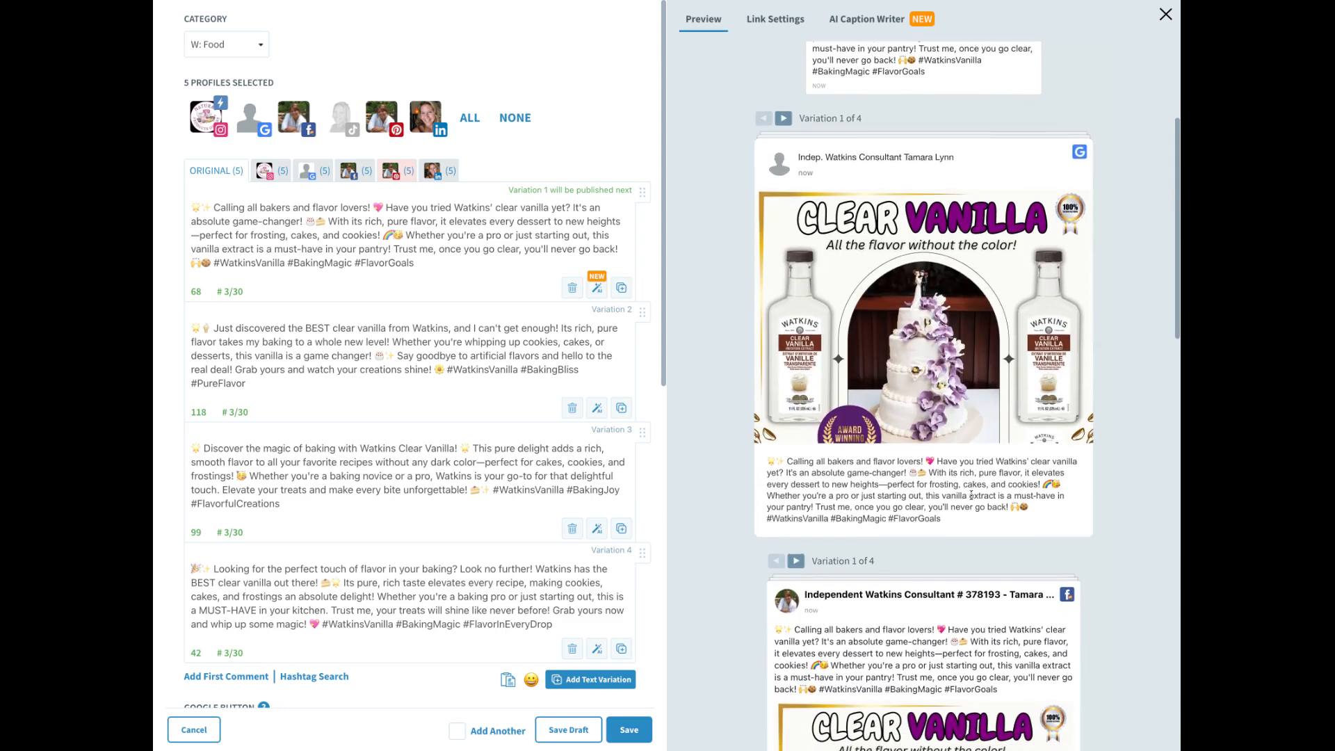
pyautogui.scroll(-1, 968, 491)
pyautogui.scroll(-4, 966, 489)
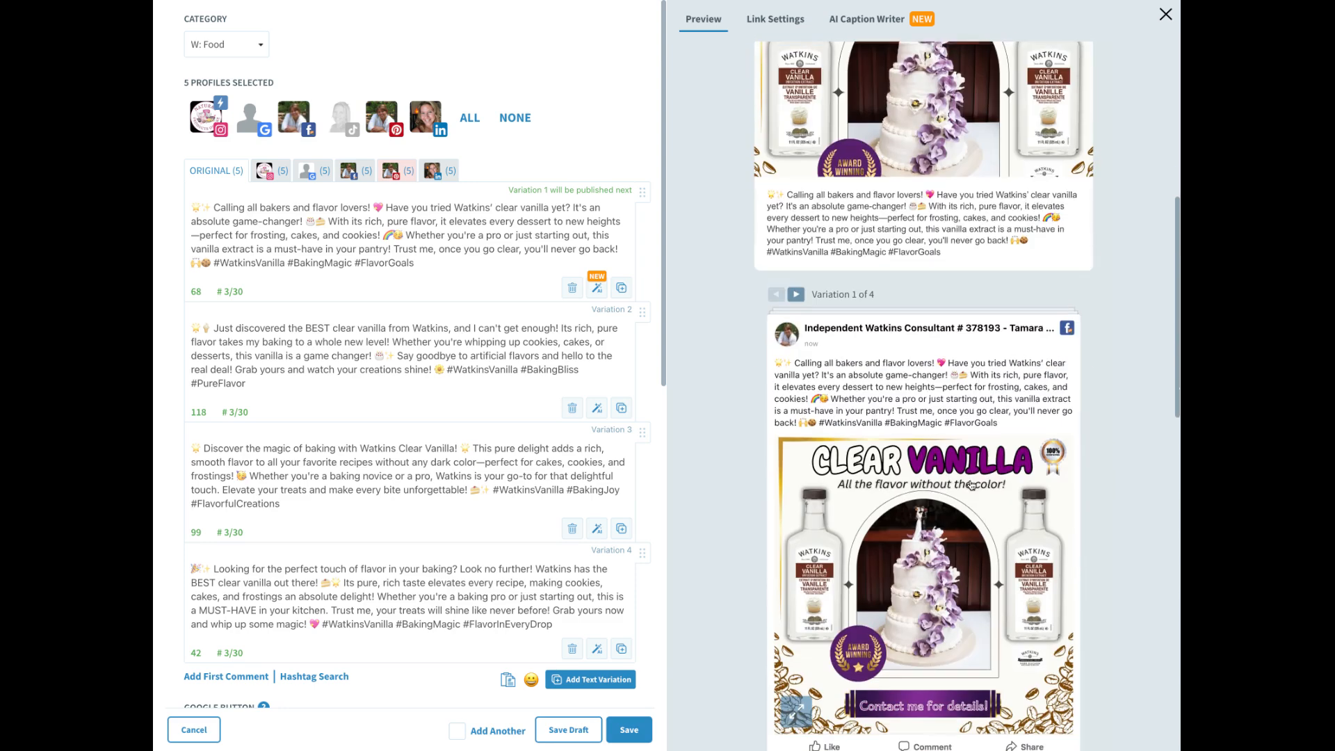
pyautogui.scroll(5, 972, 482)
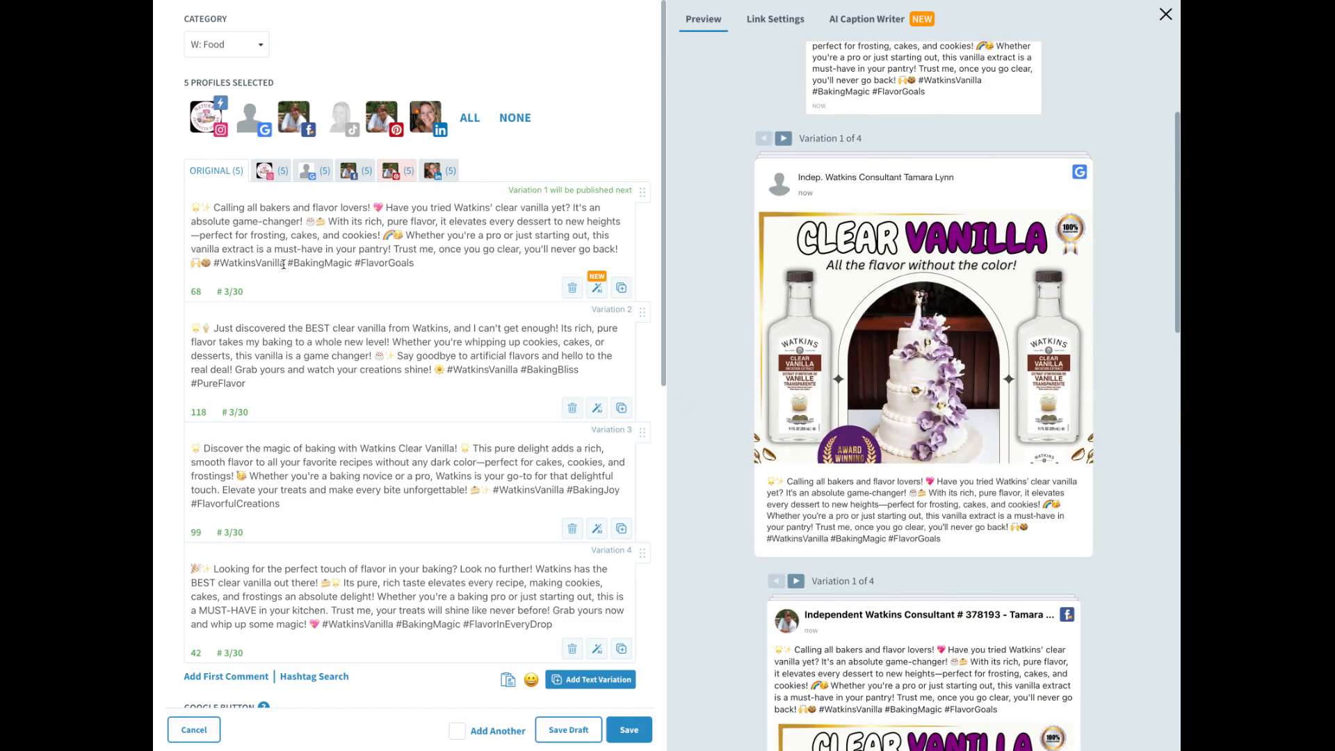
pyautogui.scroll(-5, 282, 263)
pyautogui.click(223, 425)
pyautogui.click(270, 528)
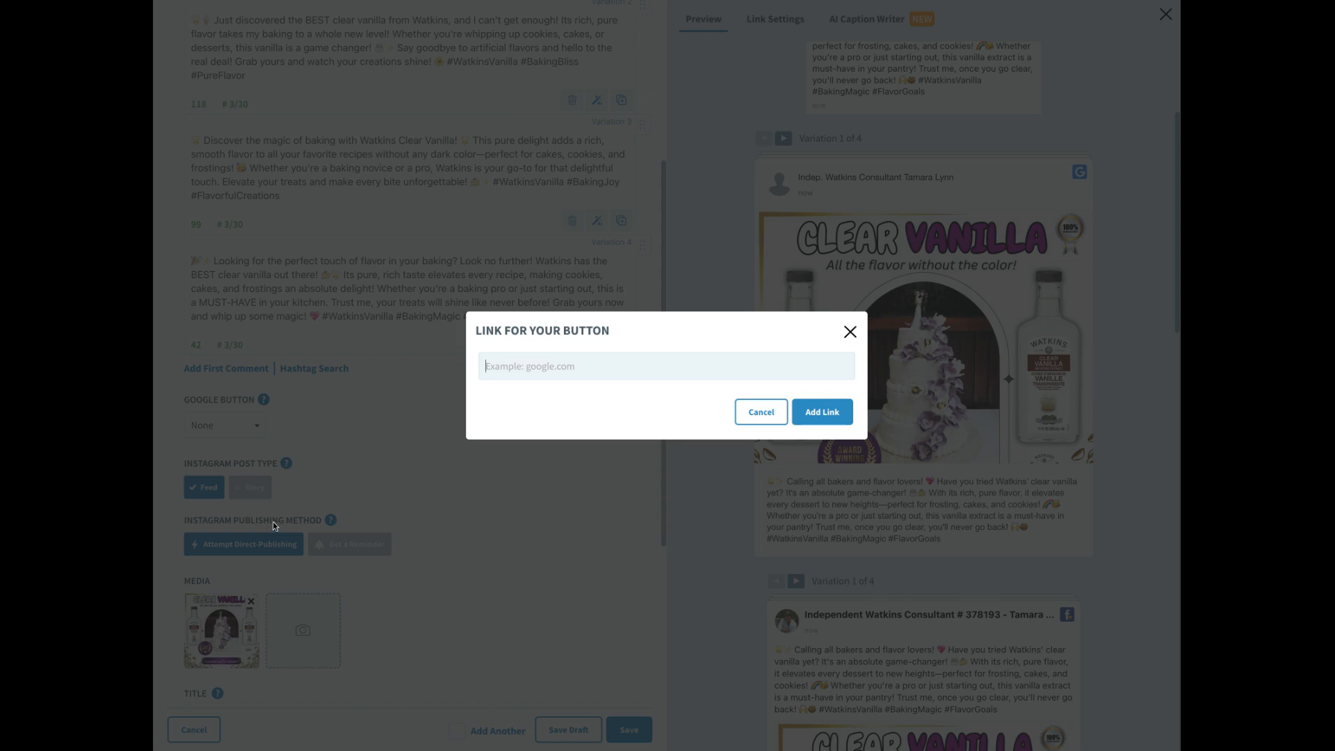
pyautogui.click(554, 3)
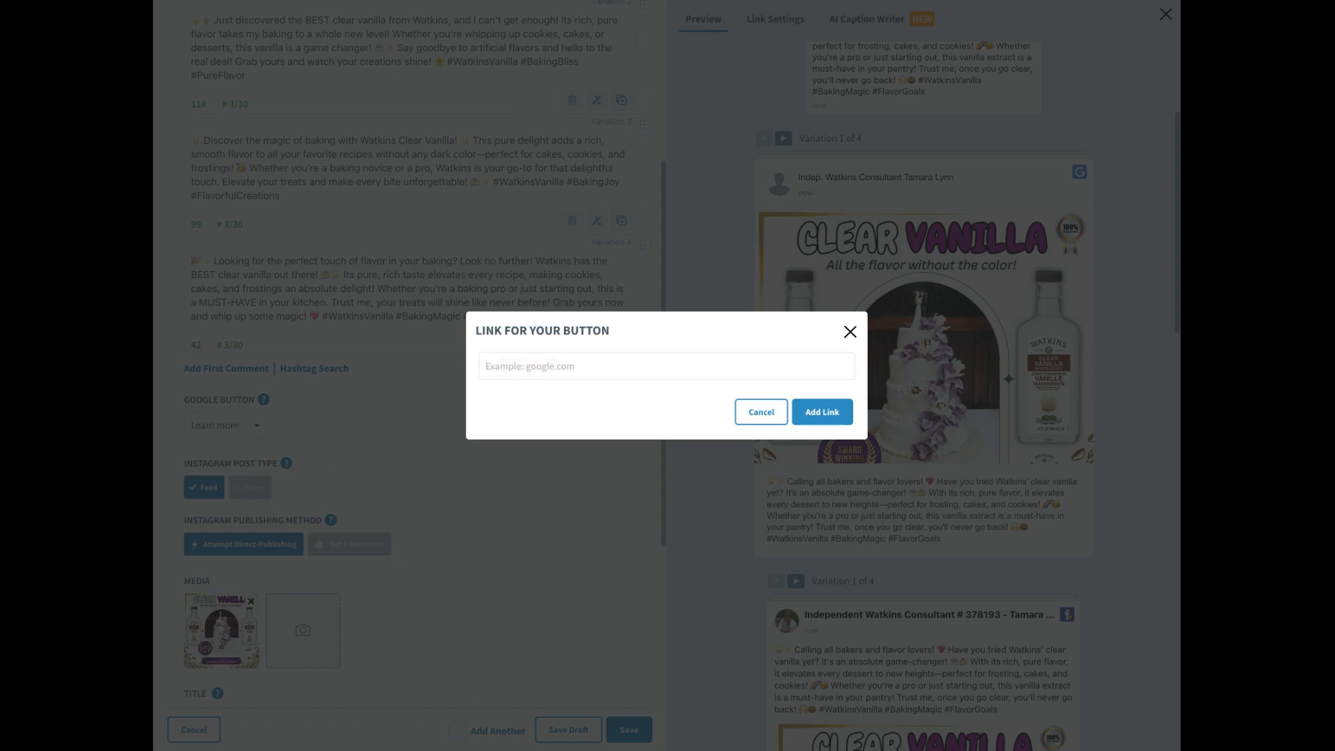
pyautogui.press('super+Tab')
pyautogui.write('https://naturalproductsonline.ca/')
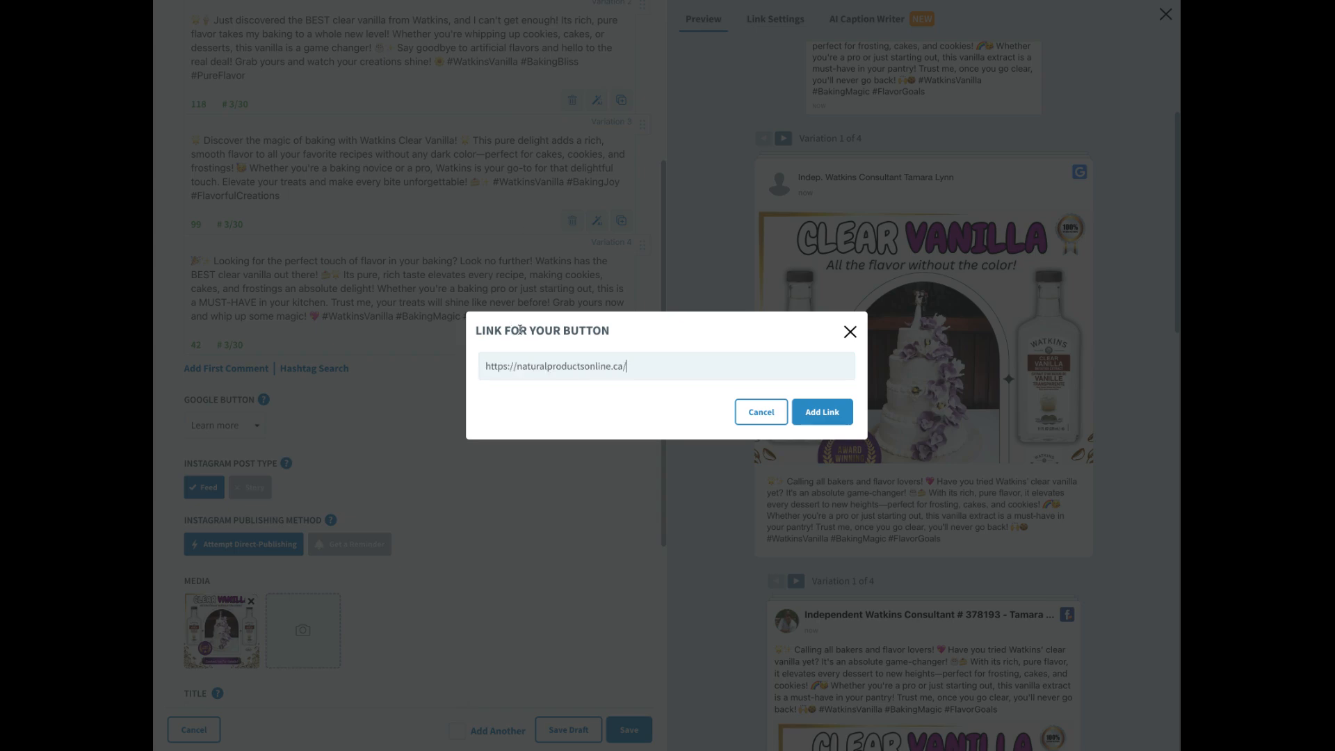
pyautogui.click(821, 416)
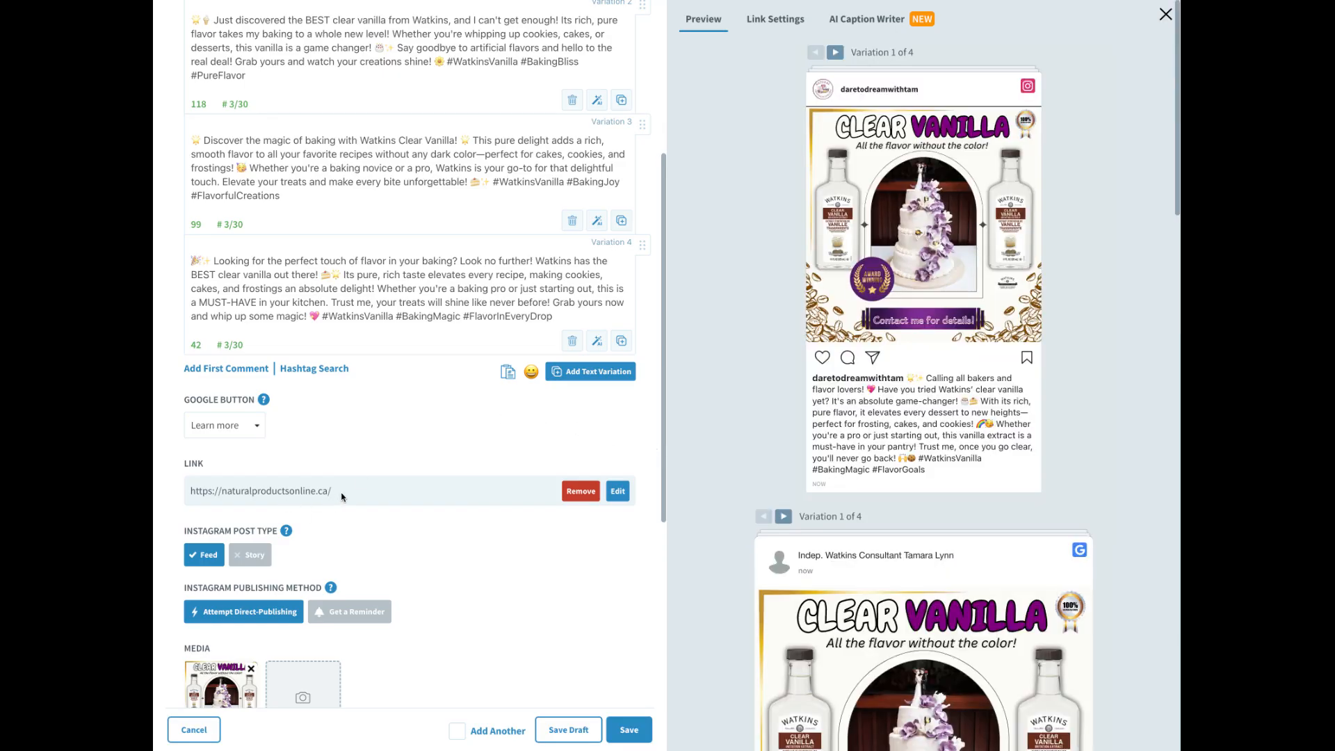
# Choose the Food Recipes & Nutrition board for the post's Pinterest profile.
pyautogui.scroll(4, 381, 399)
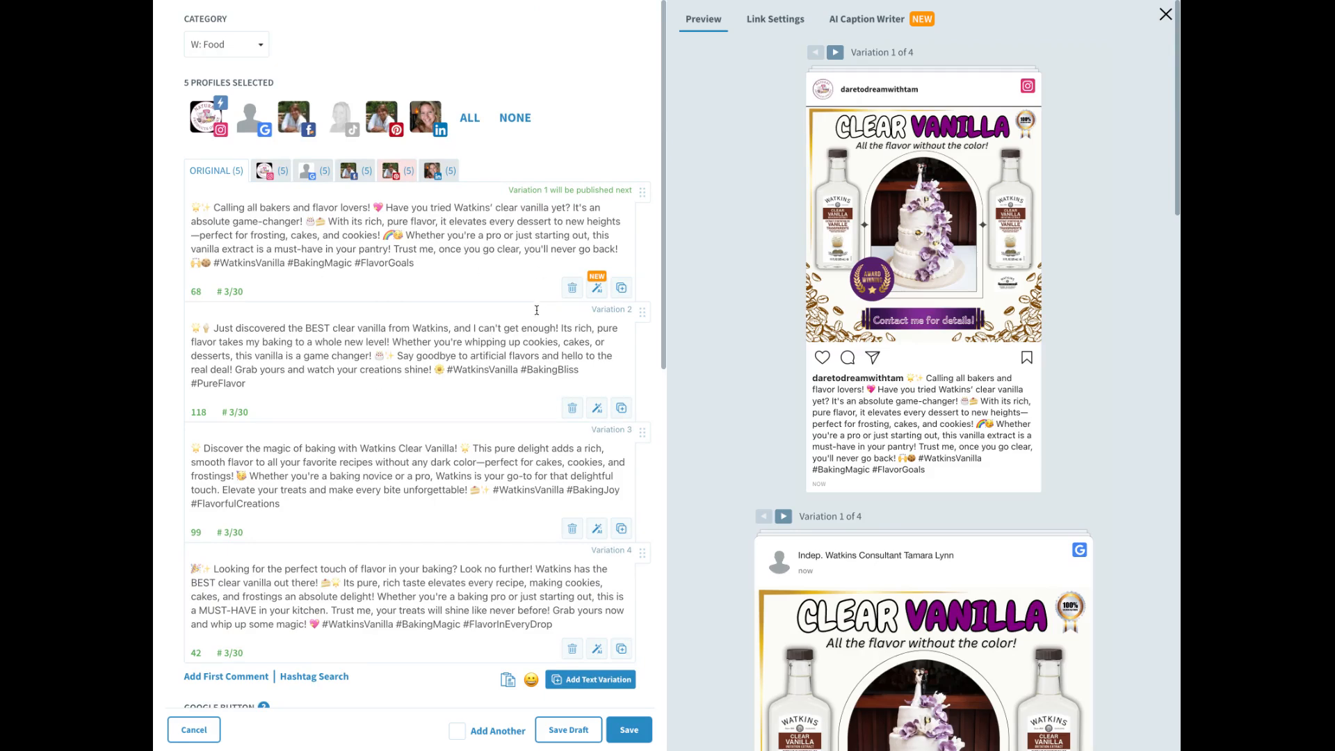
pyautogui.scroll(-3, 521, 318)
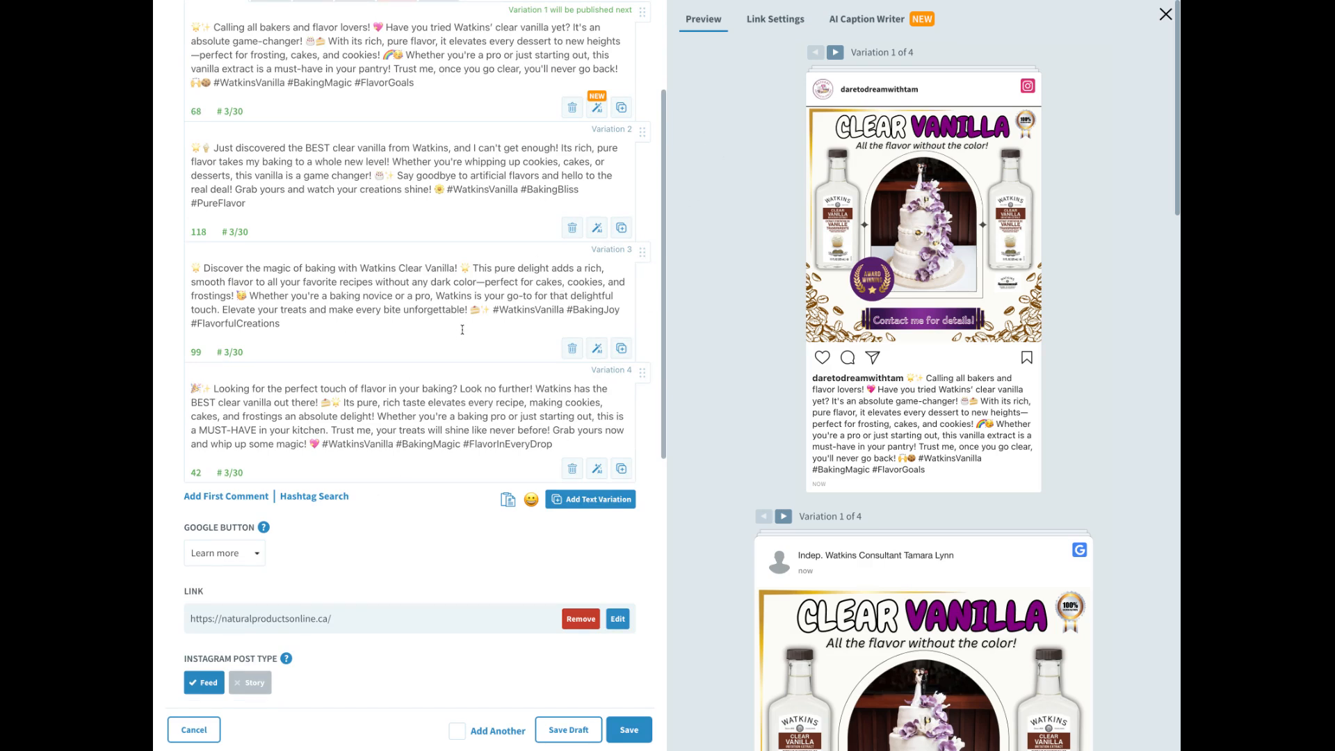
pyautogui.scroll(3, 464, 322)
pyautogui.click(397, 177)
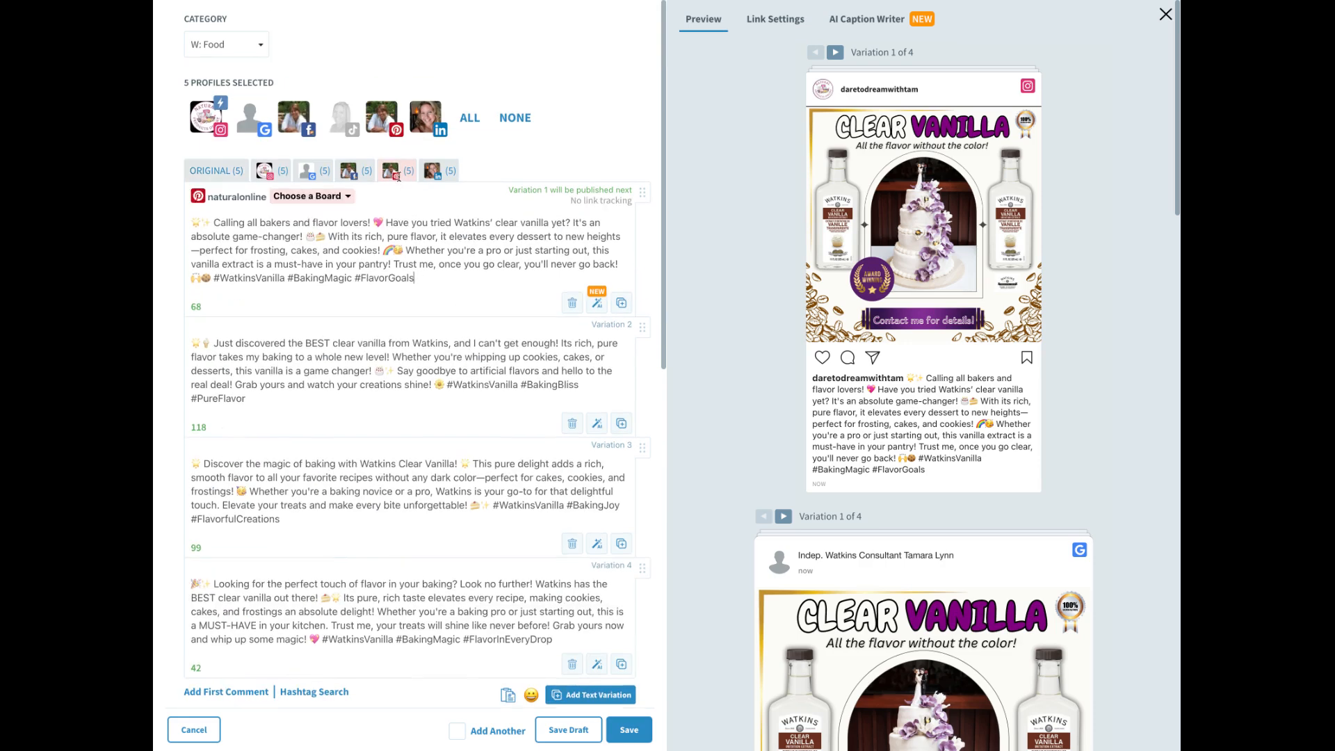
pyautogui.click(342, 198)
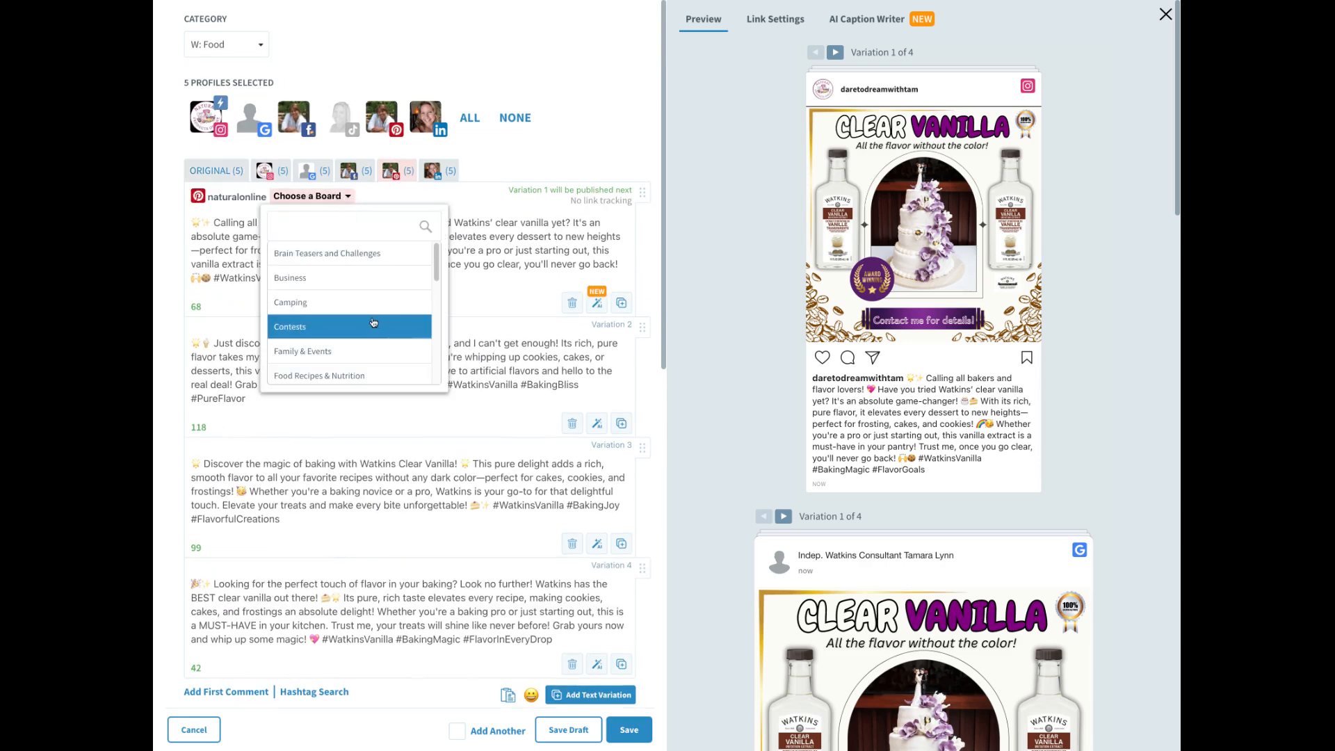
pyautogui.click(362, 374)
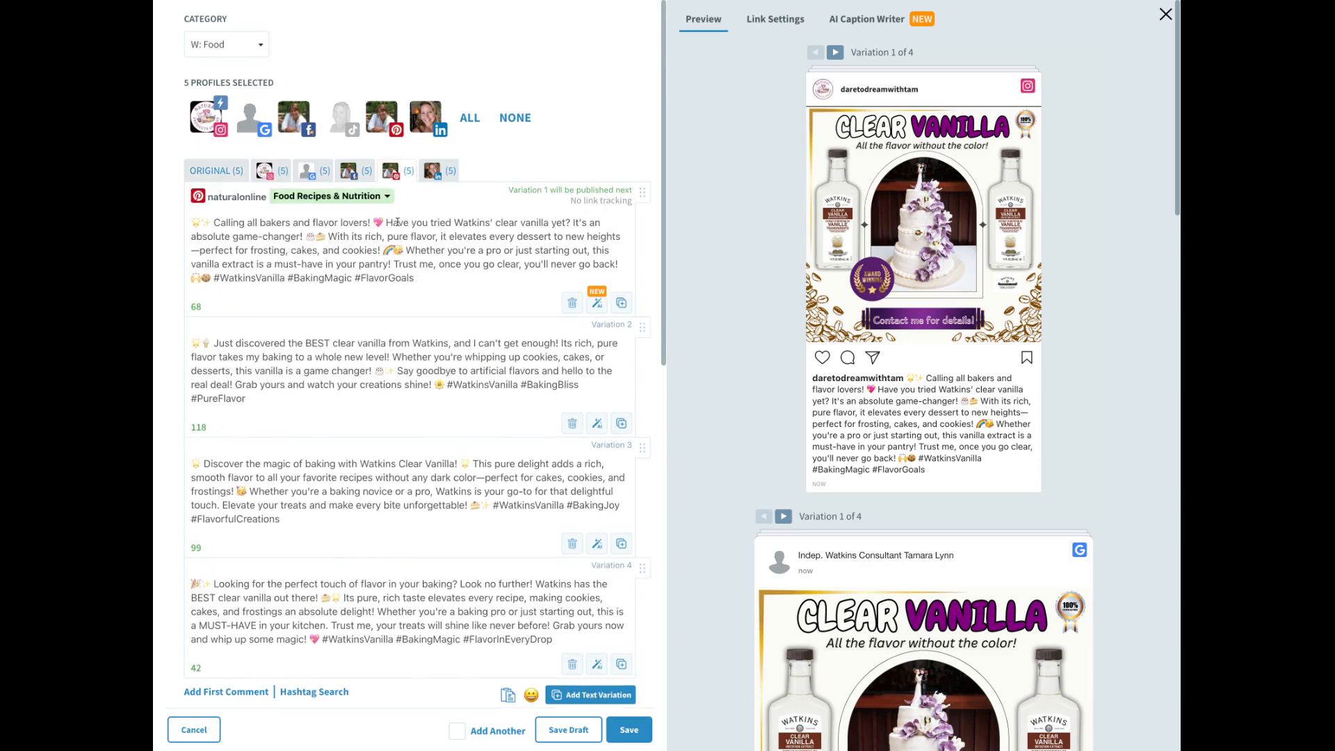
# Compare the original caption variations with the Pinterest version of the post.
pyautogui.click(229, 174)
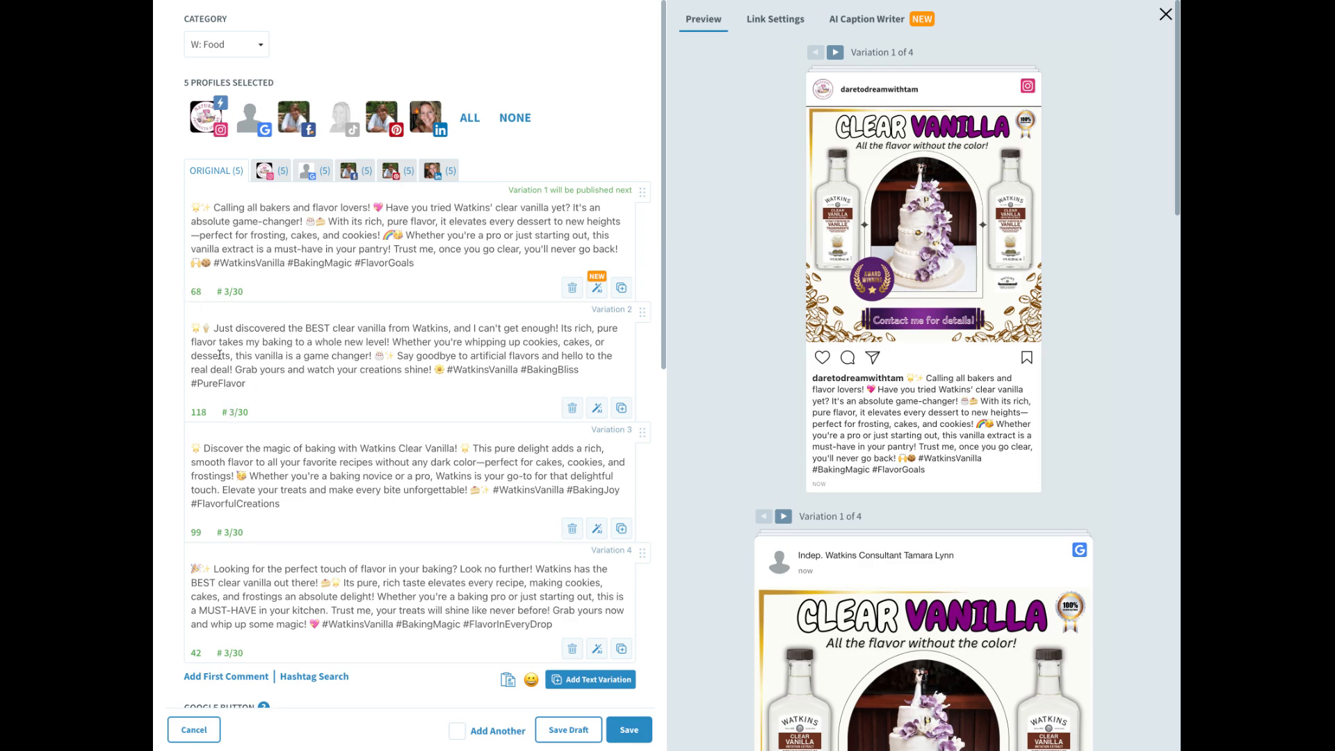
pyautogui.scroll(-3, 221, 354)
pyautogui.scroll(3, 224, 355)
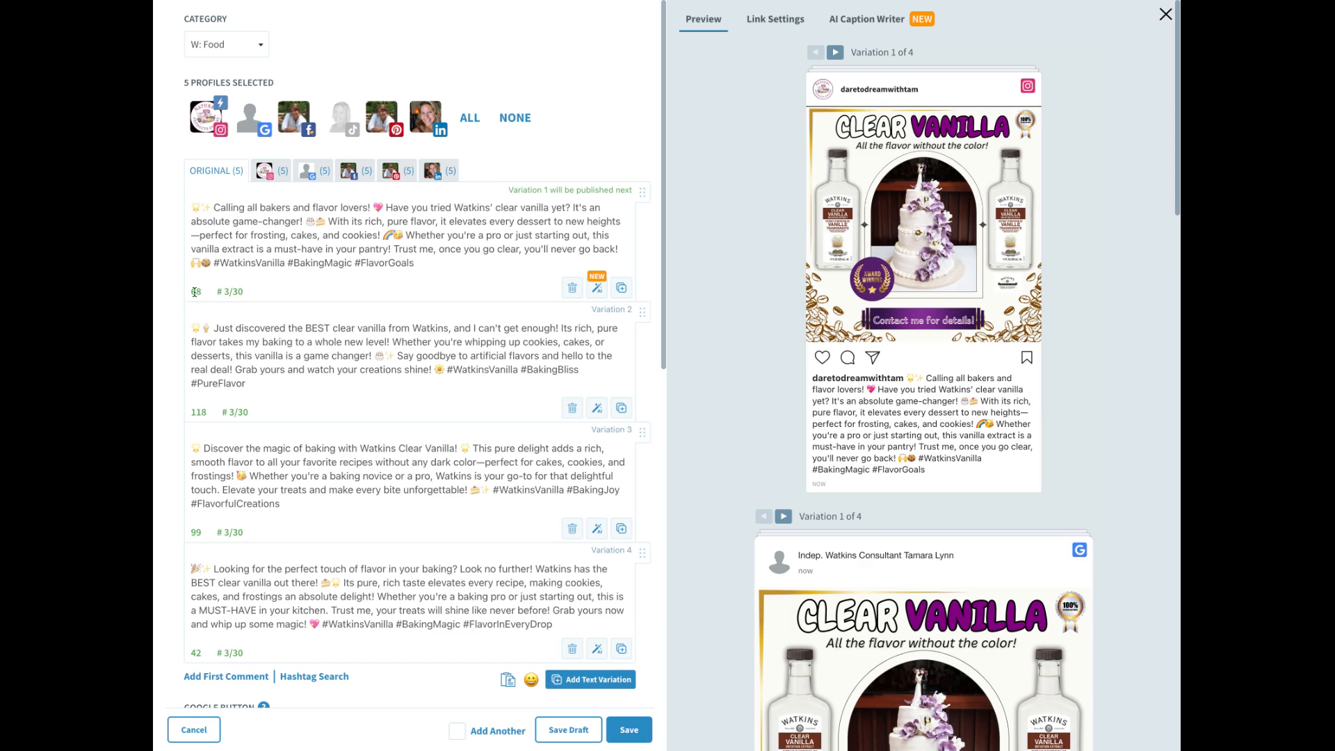
pyautogui.click(397, 174)
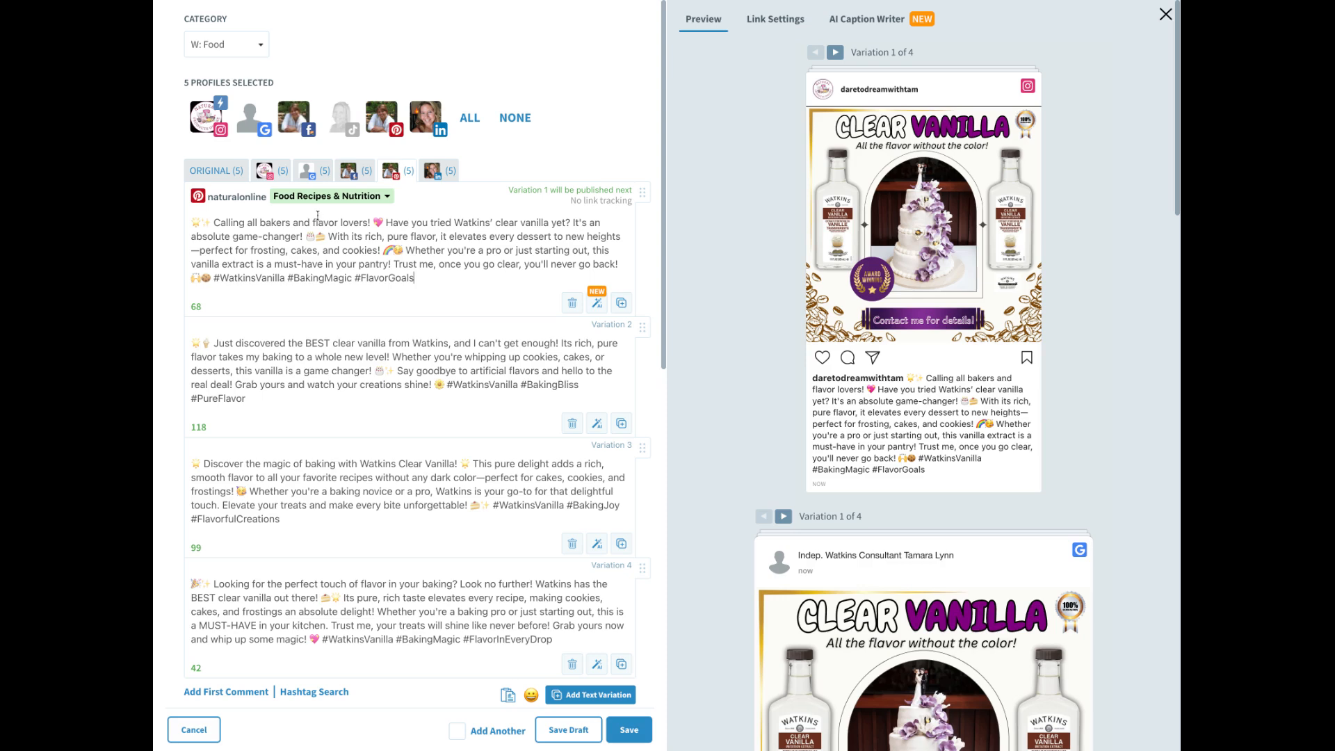
pyautogui.click(217, 175)
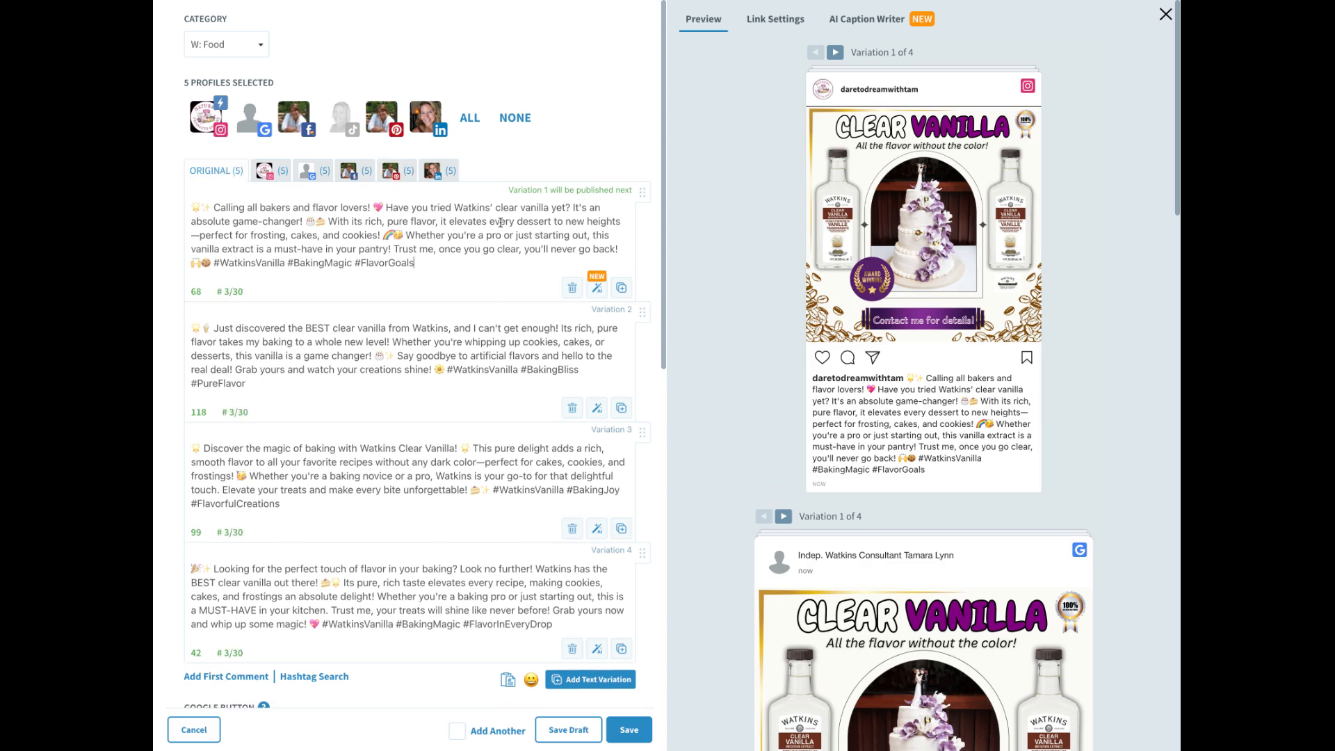
pyautogui.scroll(-3, 478, 427)
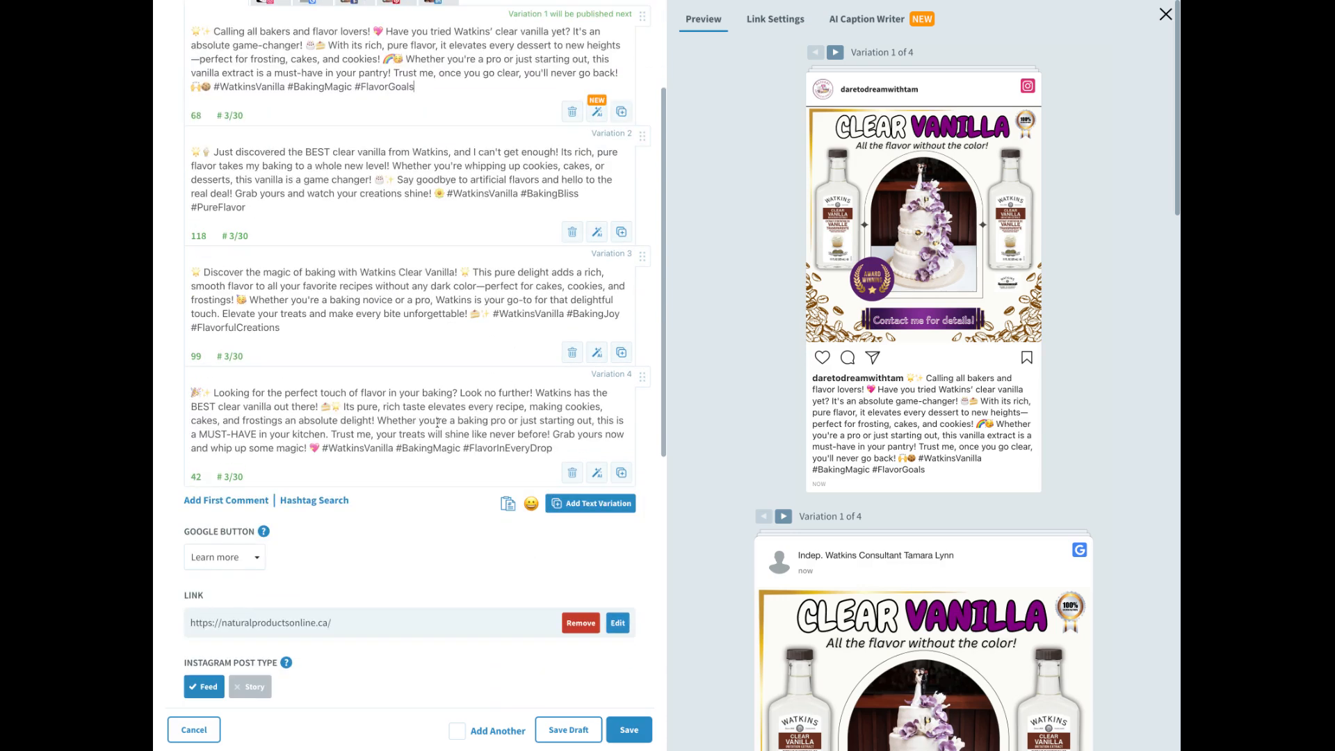
pyautogui.scroll(3, 437, 423)
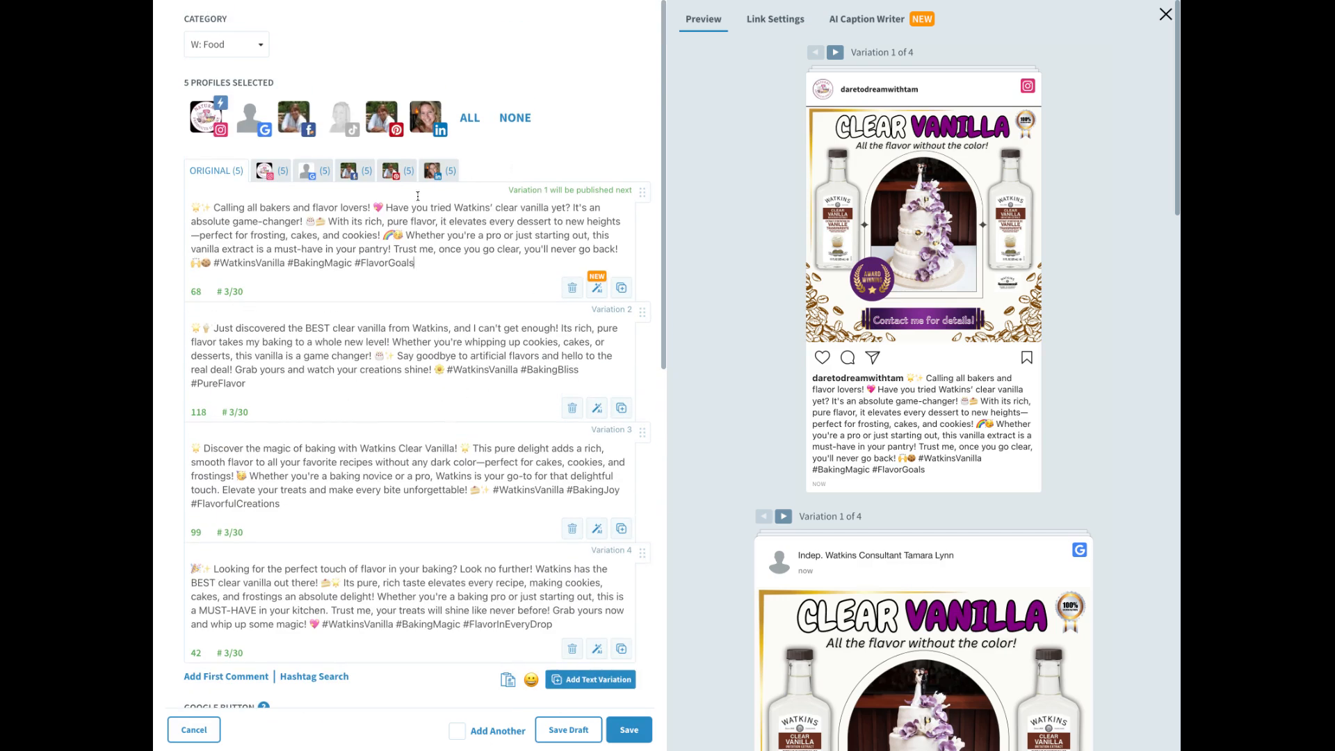
# Title the post "Watkins Clear Vanilla is the Best!" and check it in the Pinterest preview.
pyautogui.scroll(-5, 410, 532)
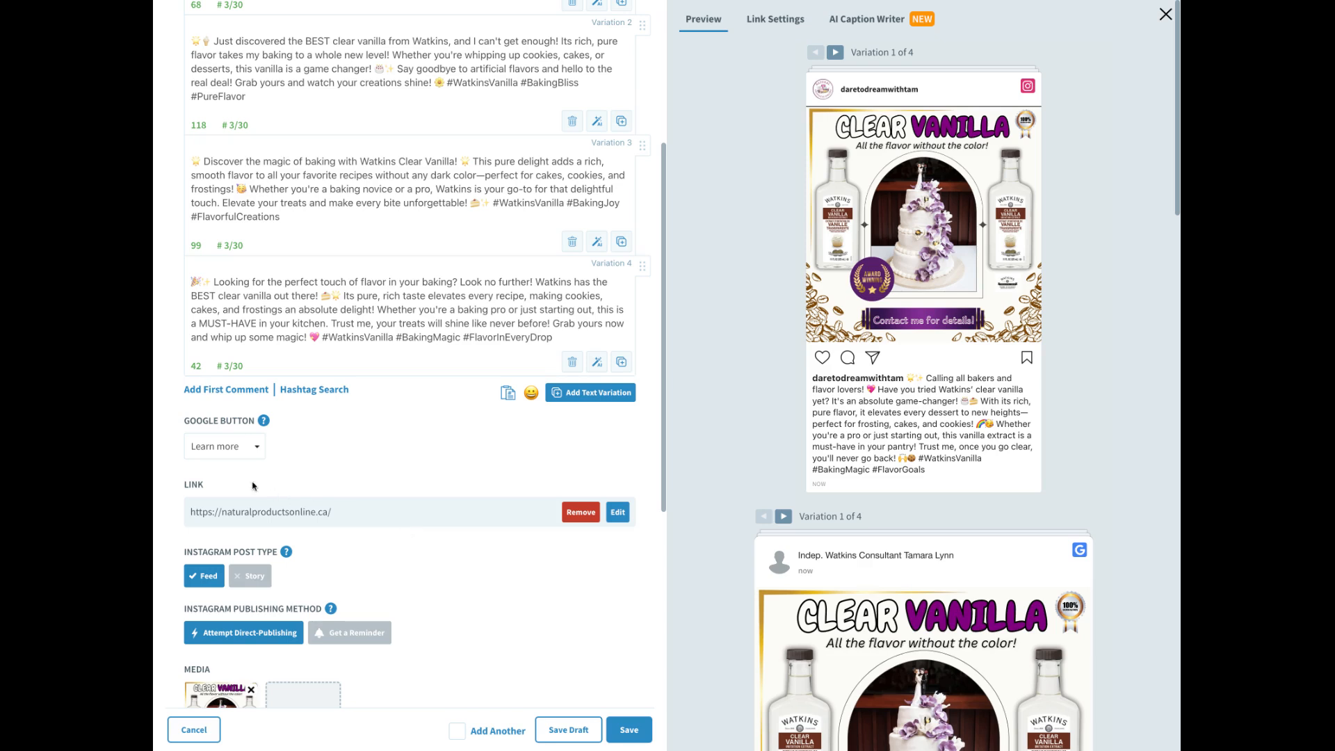
pyautogui.scroll(-1, 400, 527)
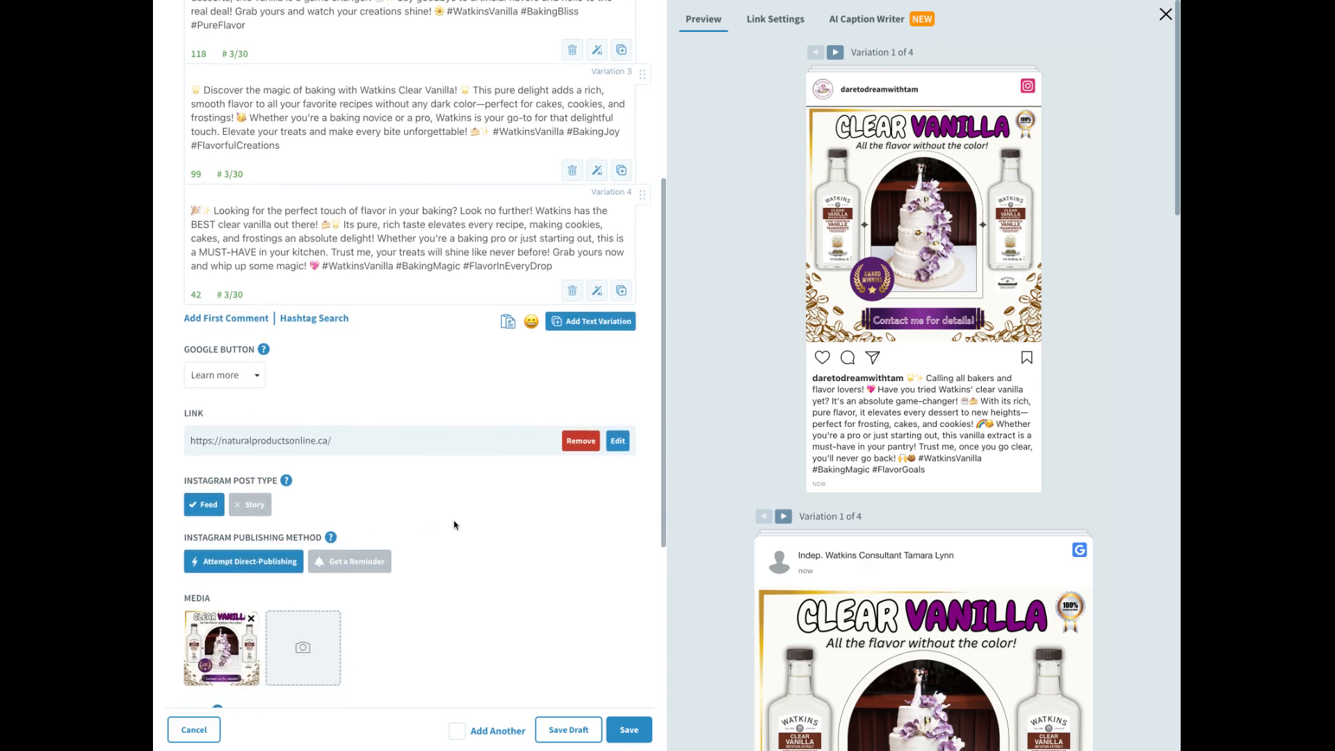
pyautogui.scroll(-1, 455, 527)
pyautogui.scroll(-1, 472, 549)
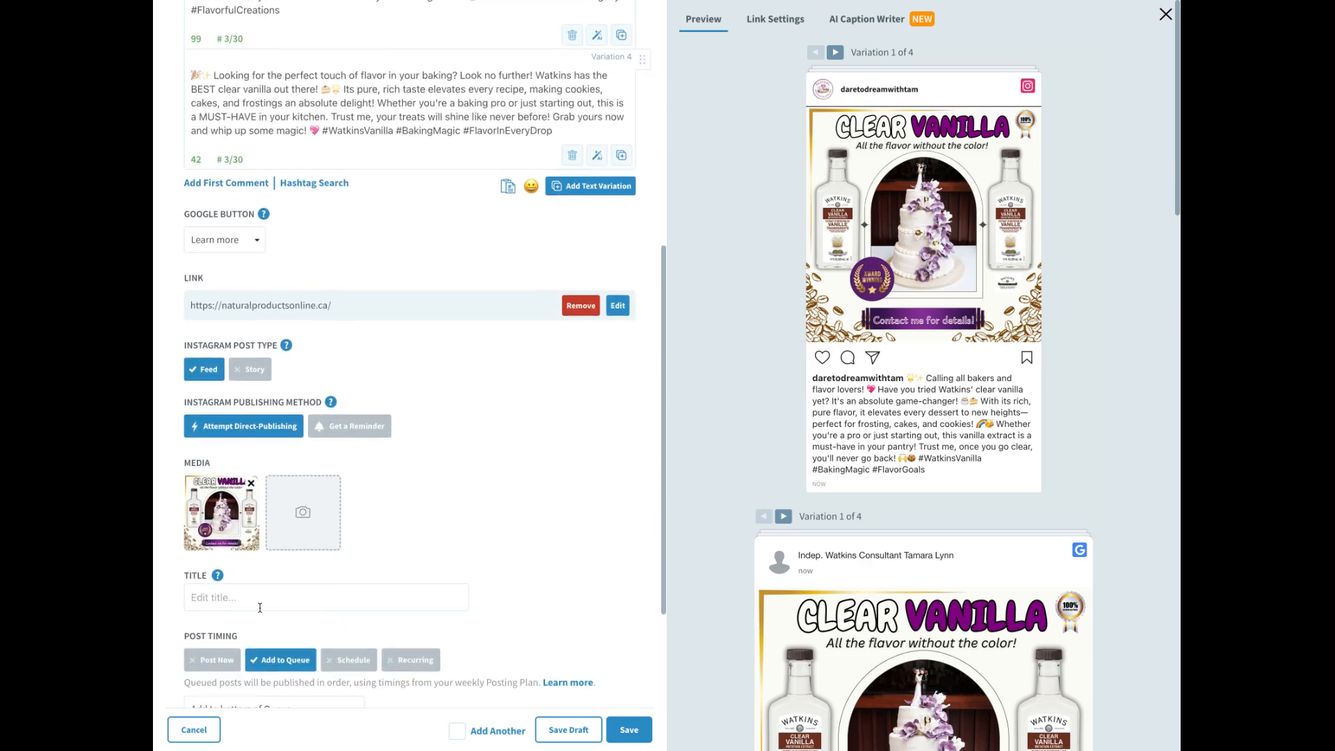
pyautogui.click(250, 600)
pyautogui.write('Watkins Clear Vanilla')
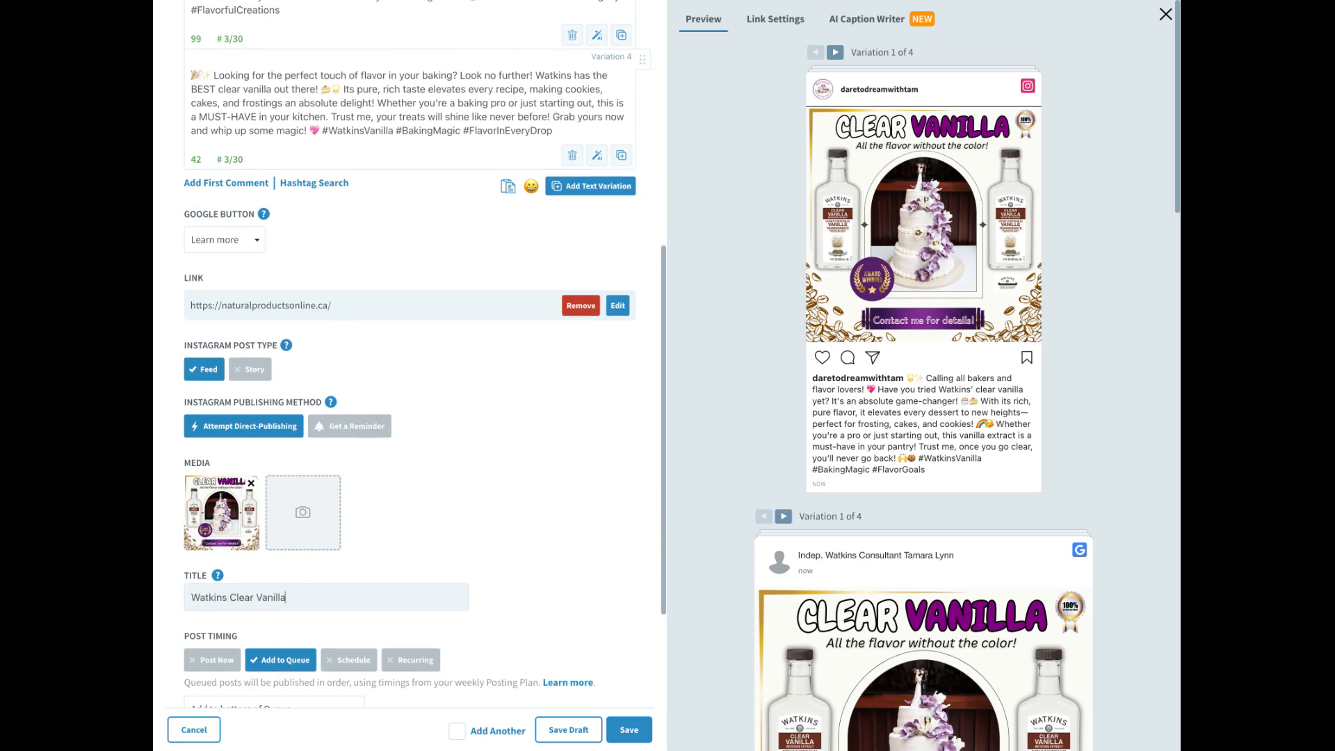
pyautogui.write(' is the Best!')
pyautogui.scroll(-5, 899, 544)
pyautogui.scroll(-10, 899, 544)
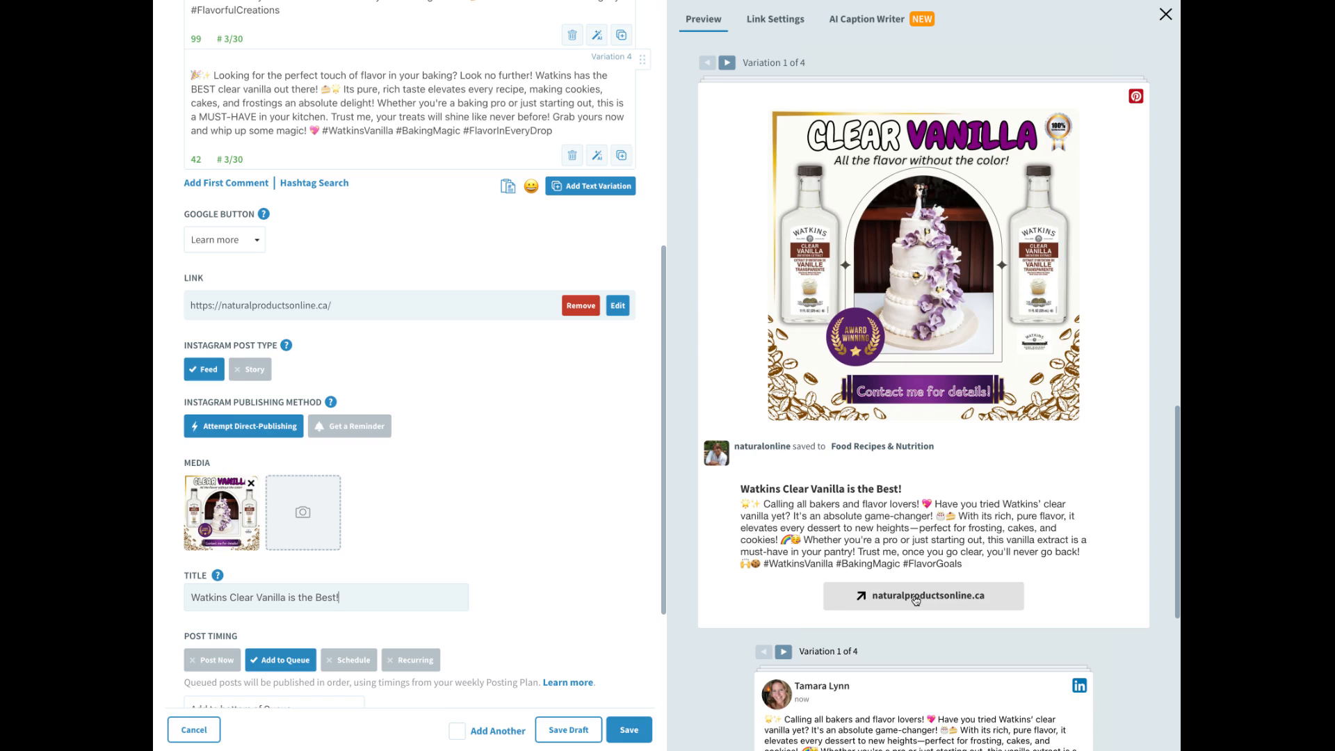
pyautogui.scroll(4, 924, 596)
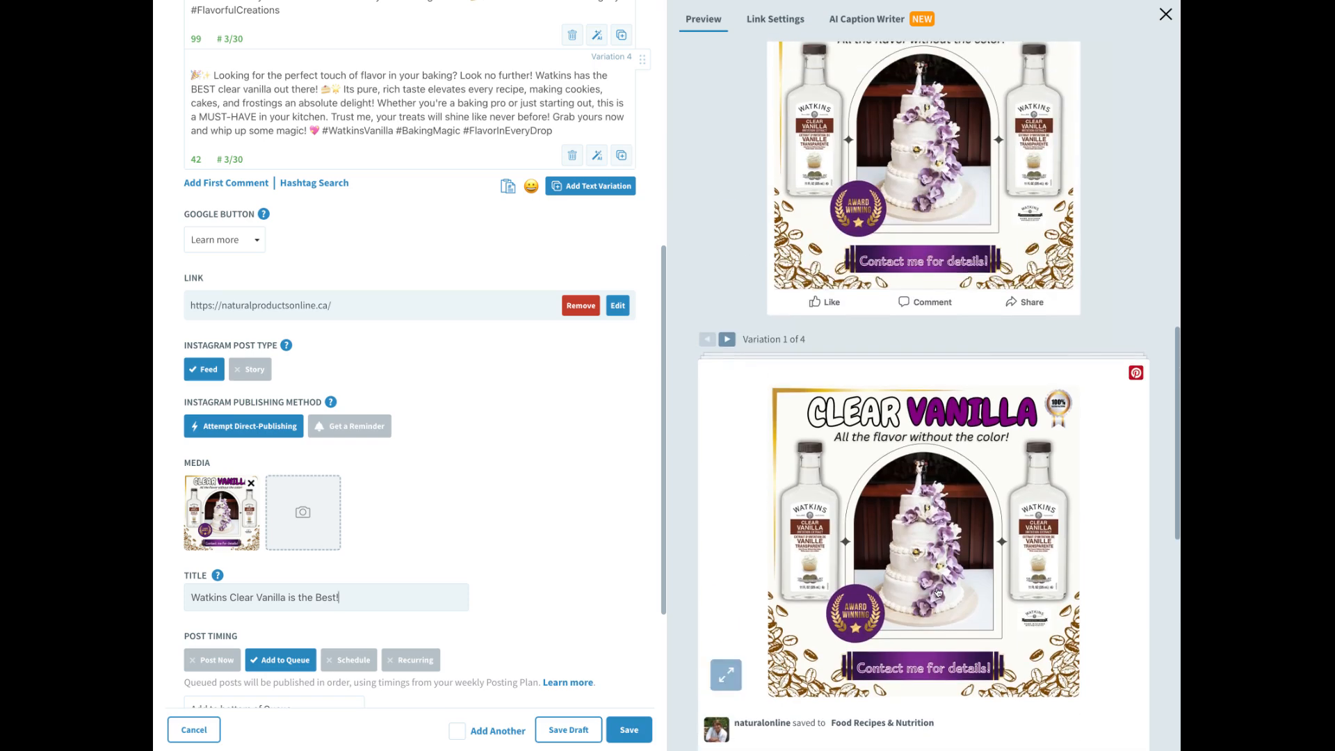
# Try the Post Now and Schedule timing options for the post and return it to Add to Queue.
pyautogui.scroll(4, 528, 535)
pyautogui.scroll(-7, 417, 529)
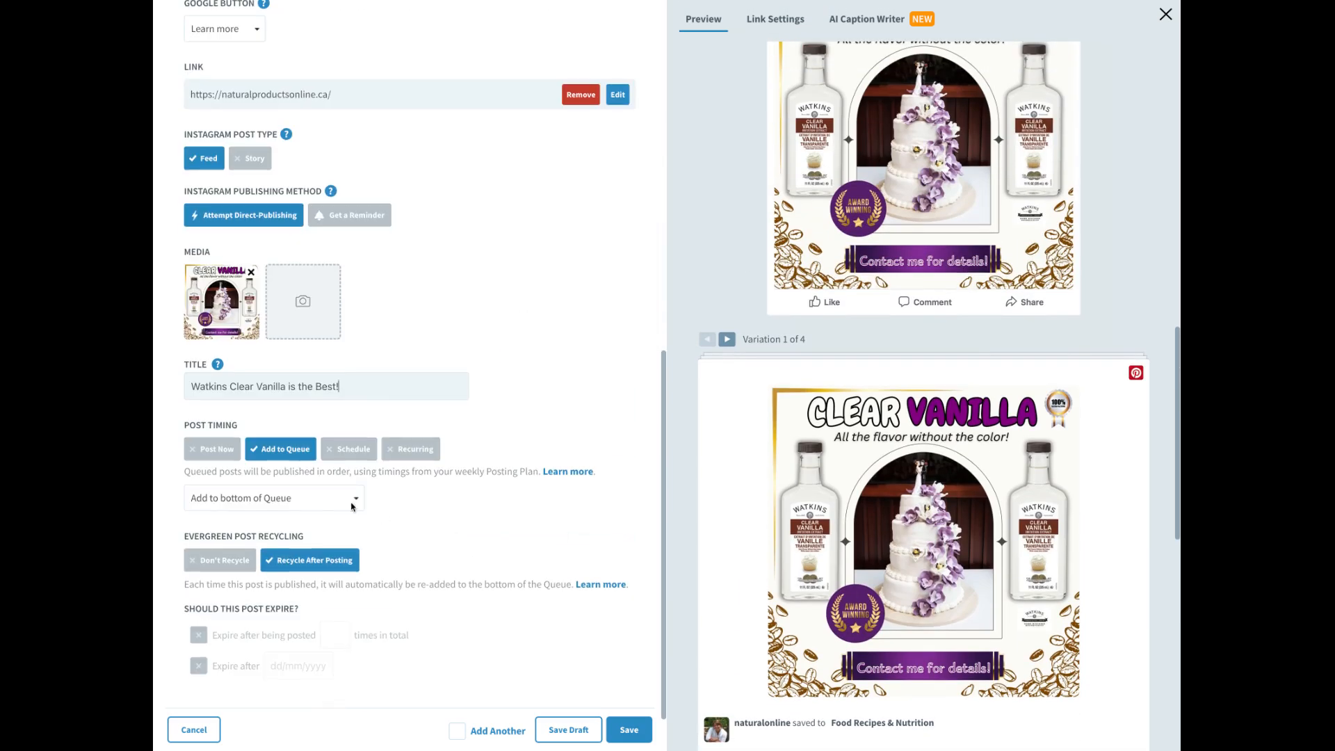
pyautogui.click(235, 452)
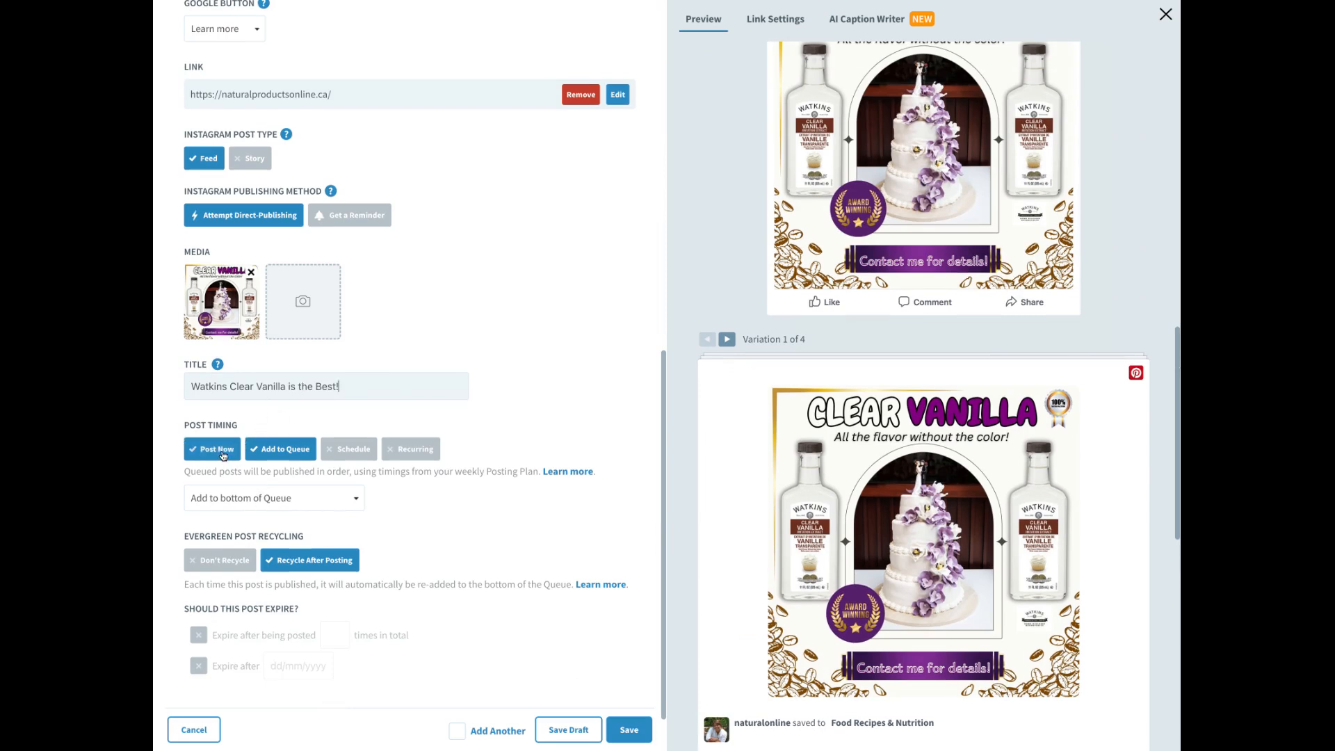
pyautogui.click(222, 456)
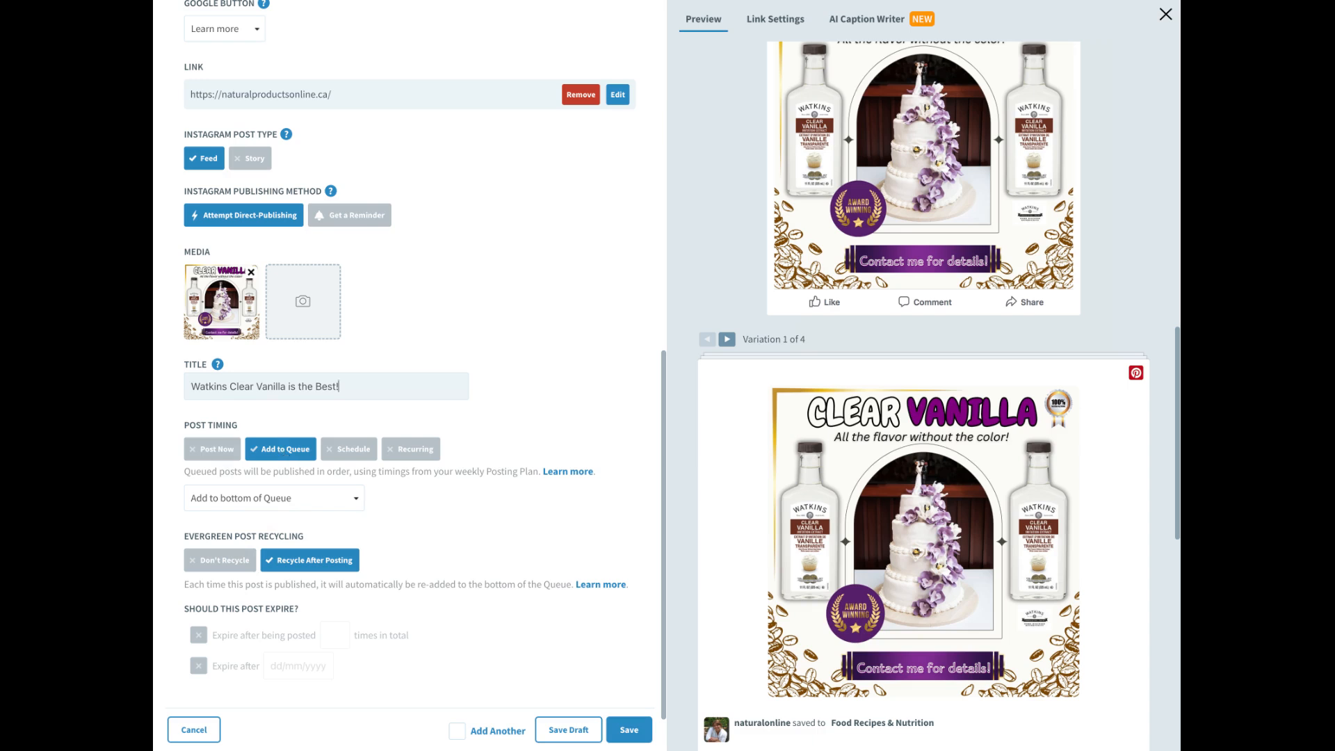
pyautogui.click(354, 453)
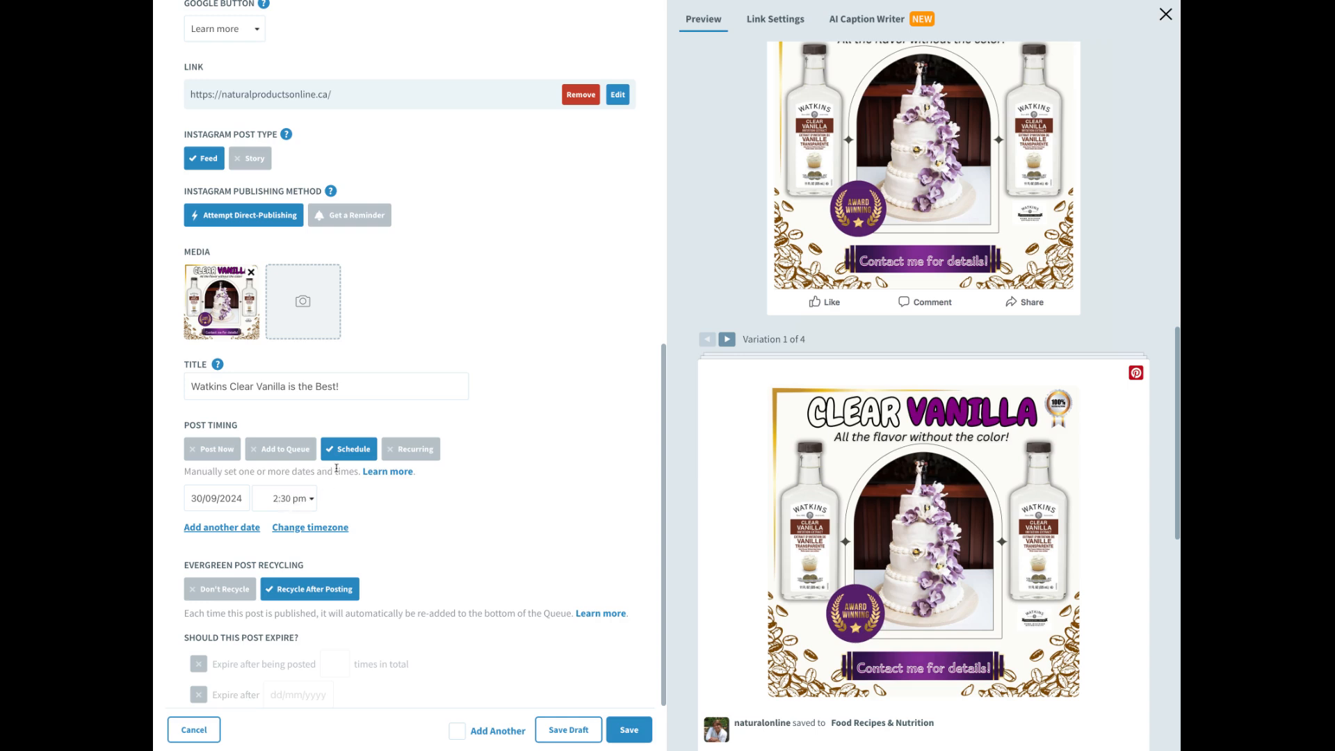
pyautogui.click(278, 453)
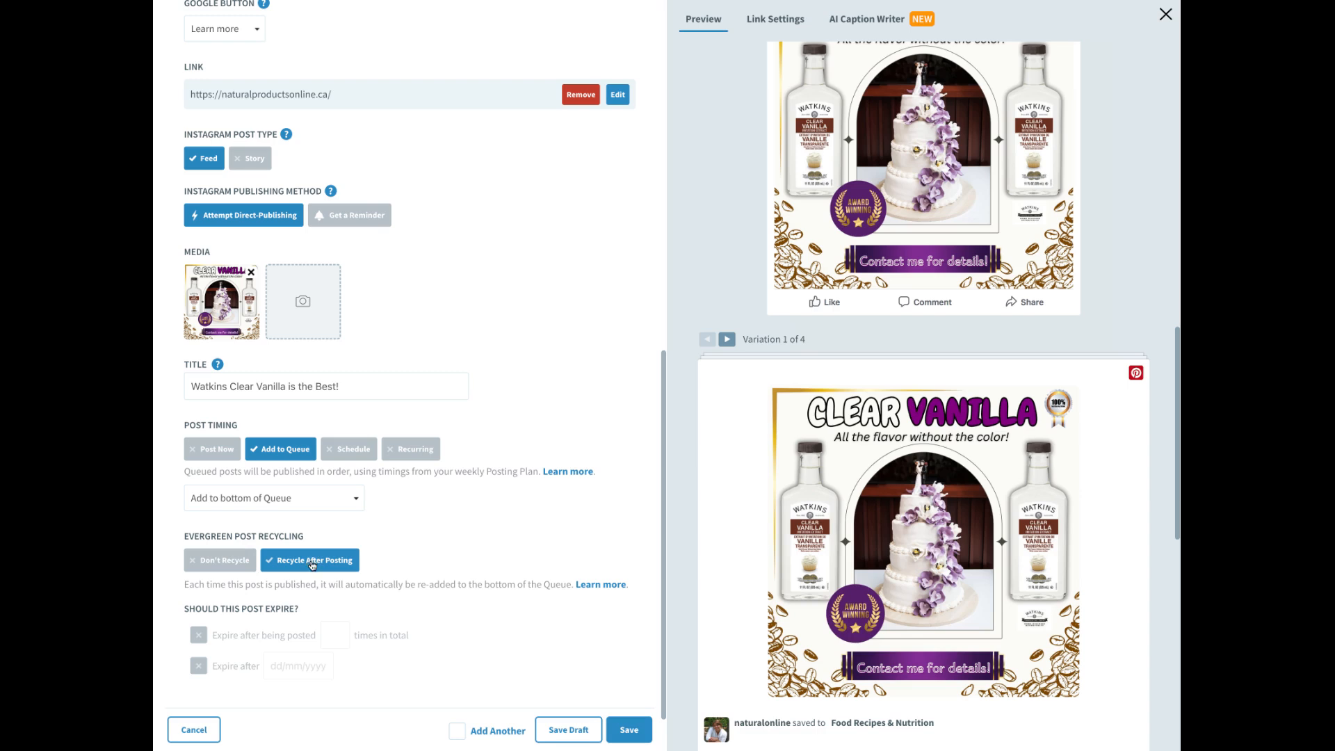
# Set the recycled post to expire after being posted 4 times in total and review its caption variations.
pyautogui.click(199, 635)
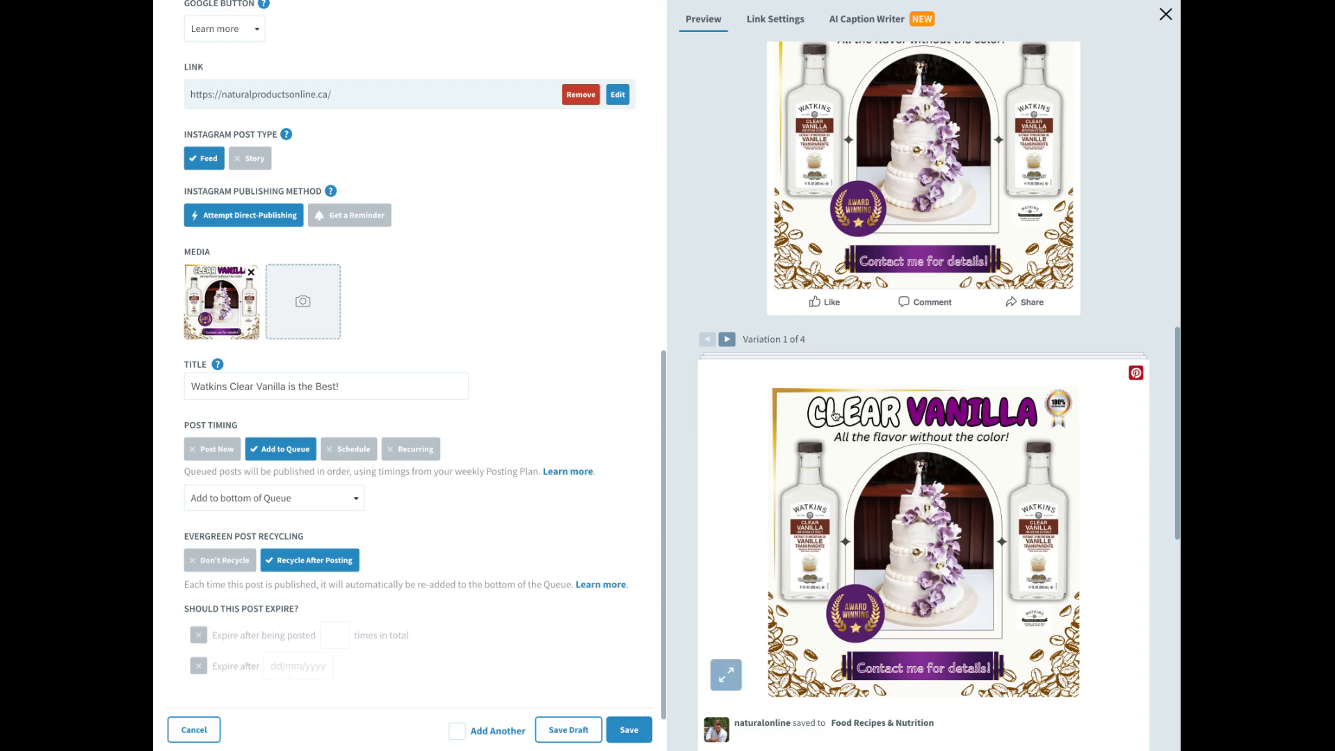
pyautogui.click(198, 635)
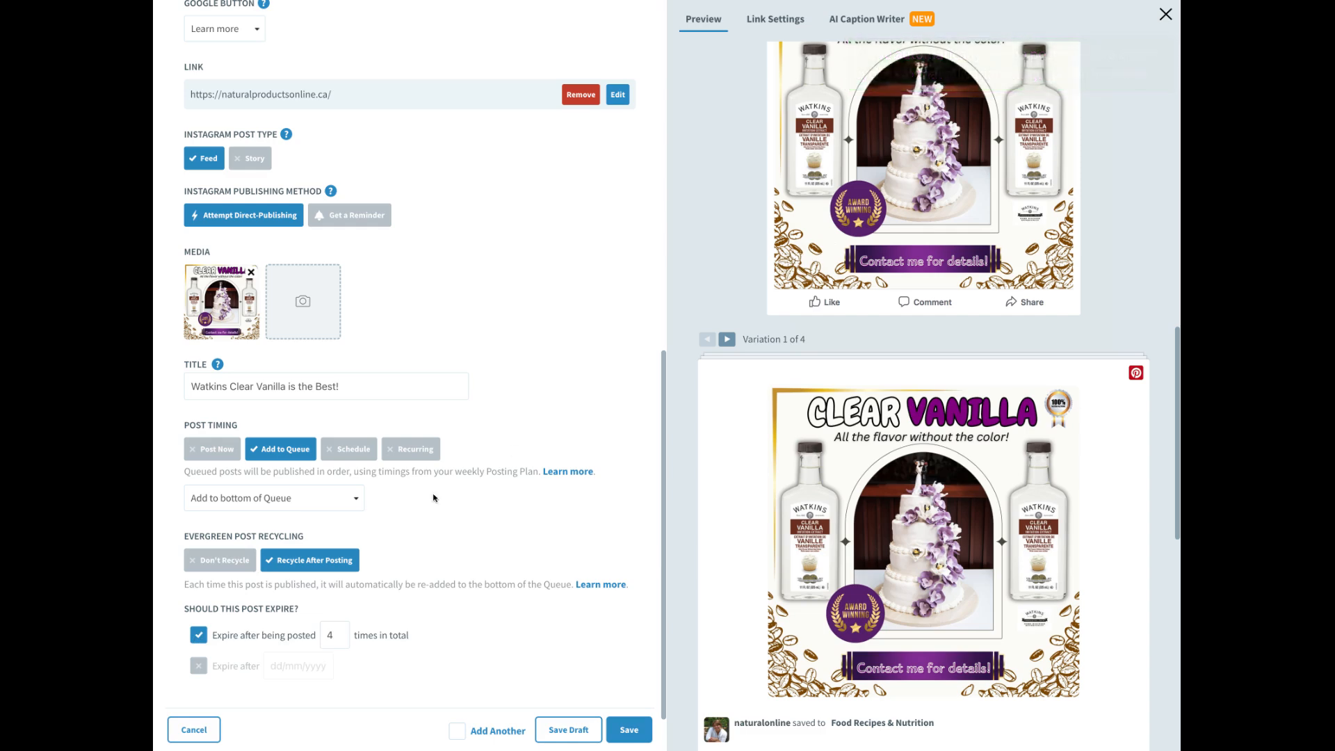
pyautogui.scroll(7, 438, 497)
pyautogui.scroll(3, 457, 466)
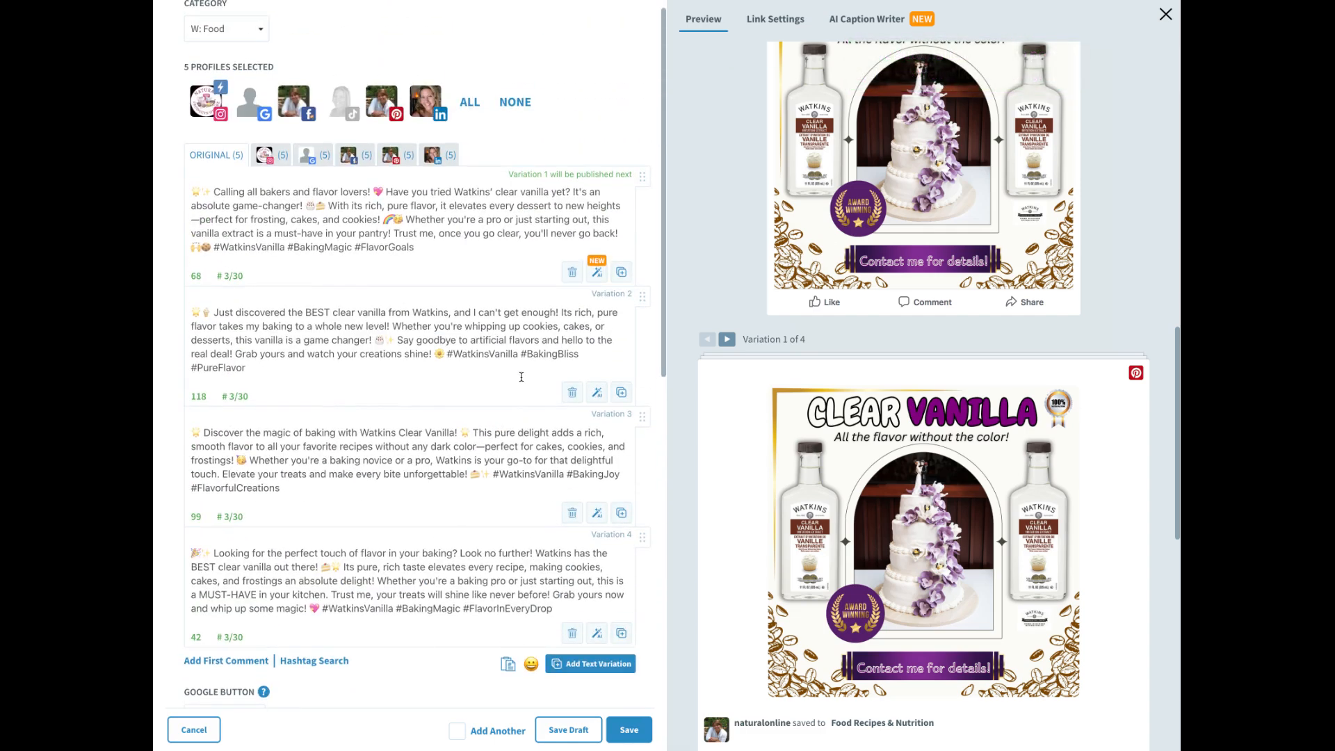
pyautogui.scroll(-10, 505, 449)
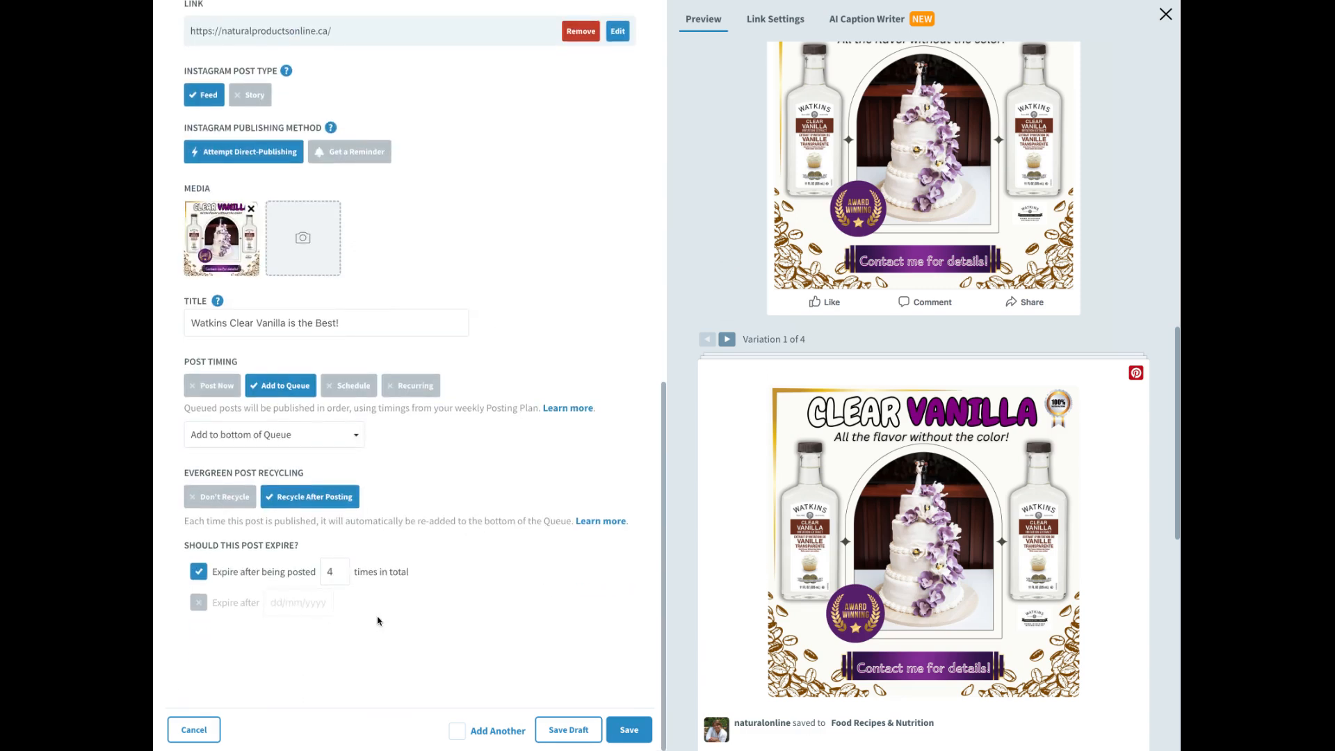
# Try to save the post, add the missing link to its text, and check the placeholder in each caption variation.
pyautogui.click(629, 732)
pyautogui.click(630, 729)
pyautogui.click(627, 730)
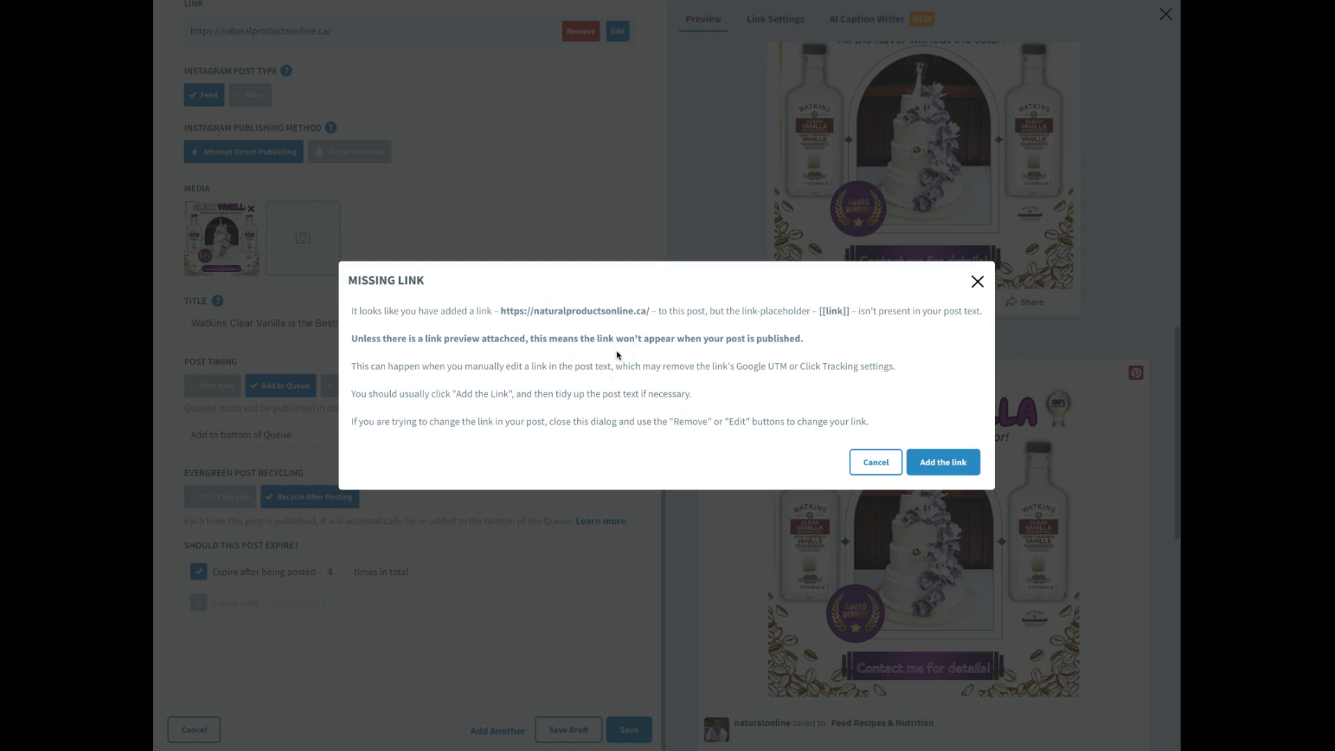
pyautogui.click(927, 464)
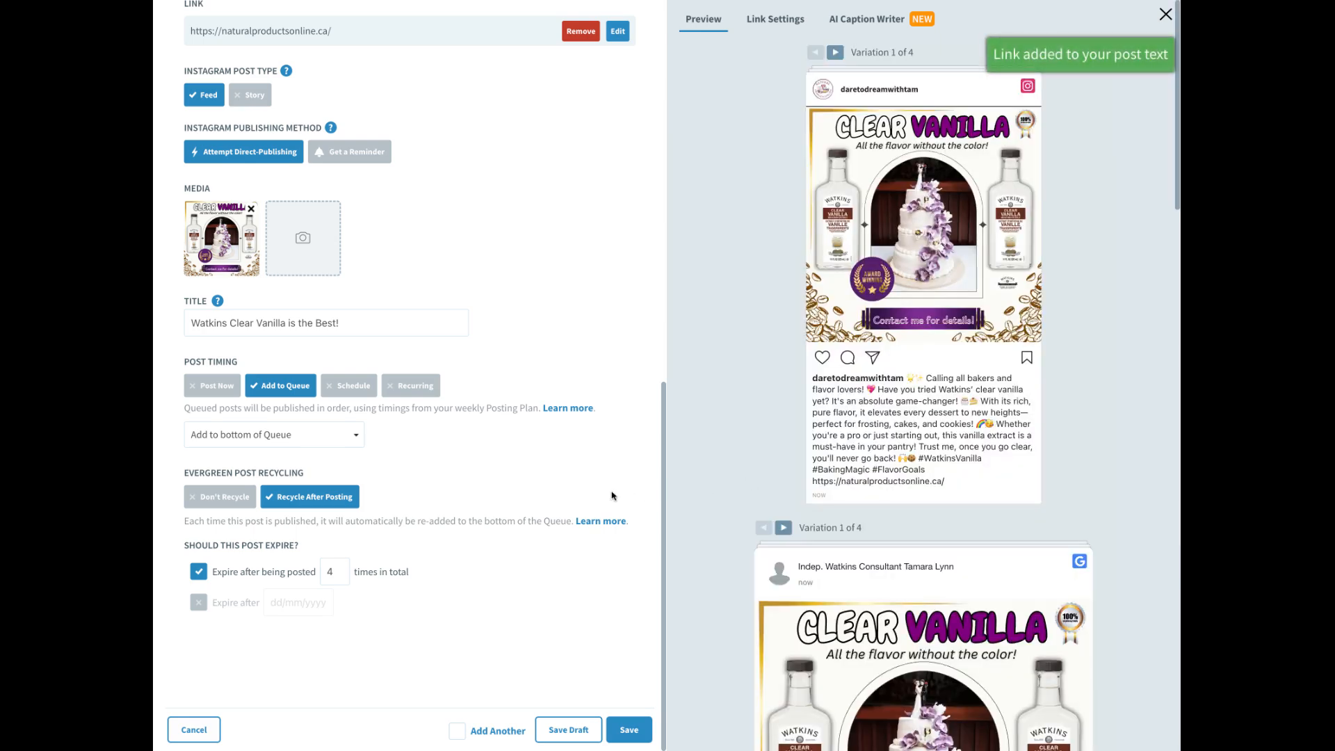
pyautogui.scroll(7, 431, 626)
pyautogui.scroll(2, 432, 625)
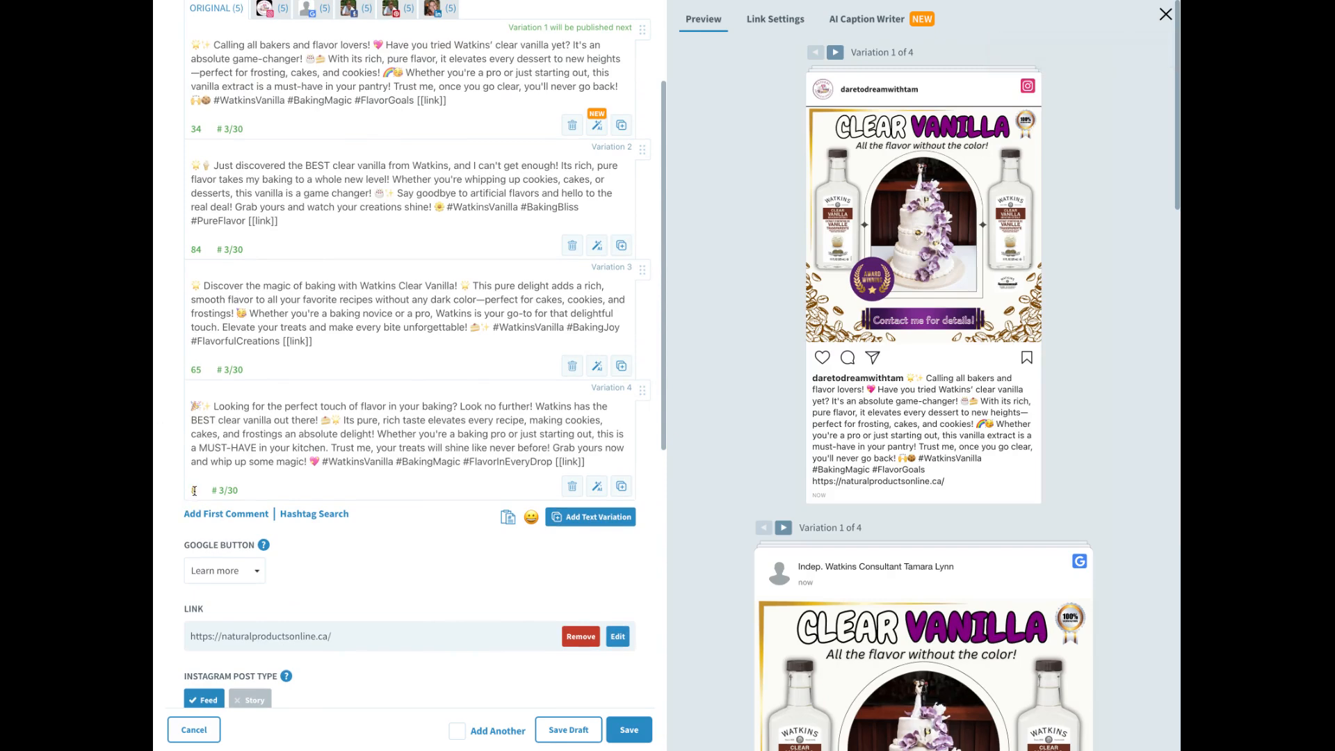
pyautogui.scroll(3, 261, 204)
pyautogui.scroll(-2, 261, 204)
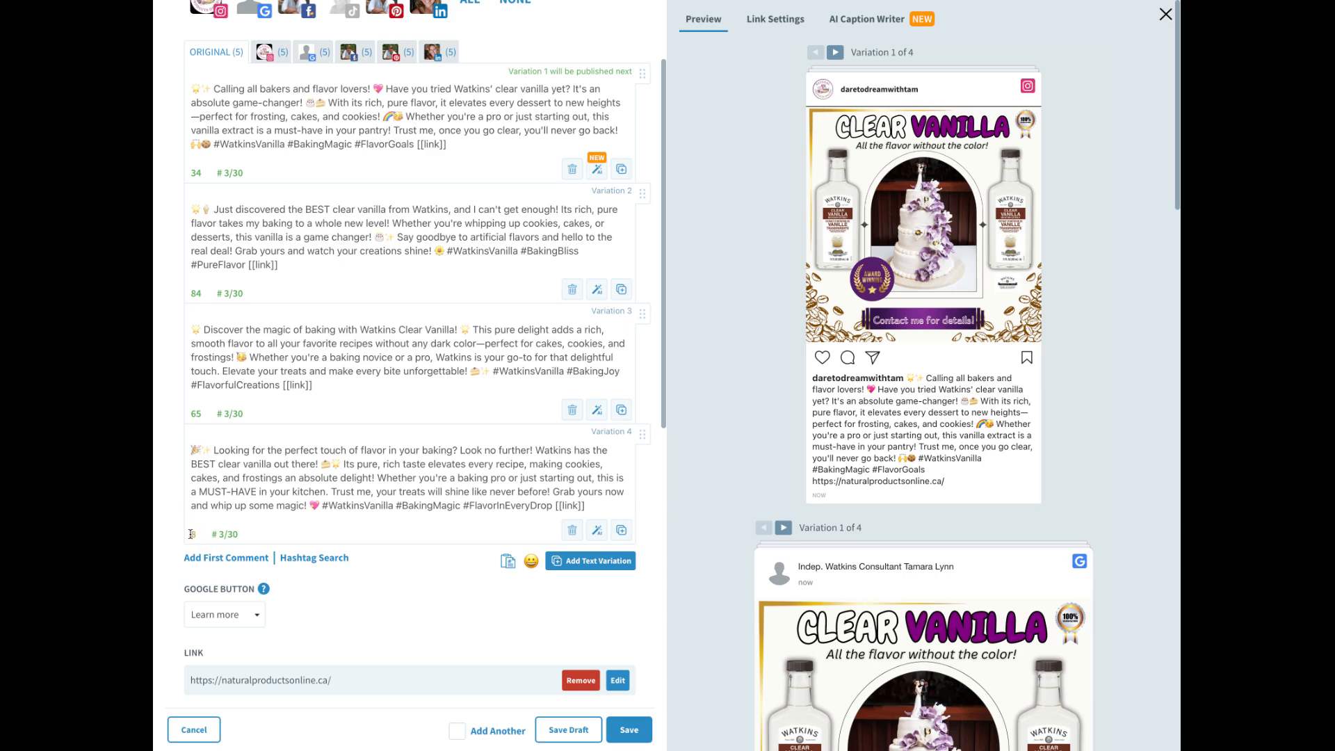
# Copy the hashtag #WatkinsVanilla in original caption variation 4 and insert it again before the link placeholder.
pyautogui.moveTo(324, 506); pyautogui.dragTo(393, 506)
pyautogui.hotkey('ctrl', 'c')
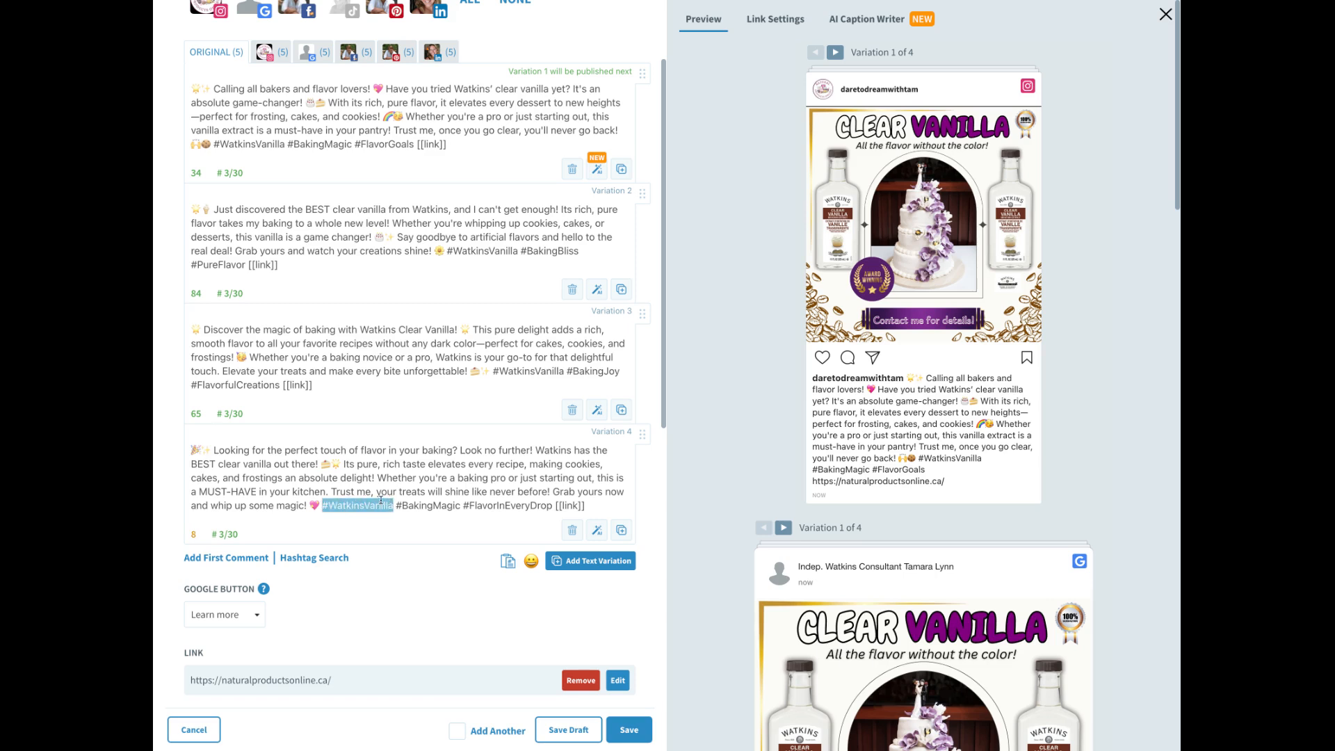
pyautogui.click(556, 506)
pyautogui.hotkey('ctrl', 'v')
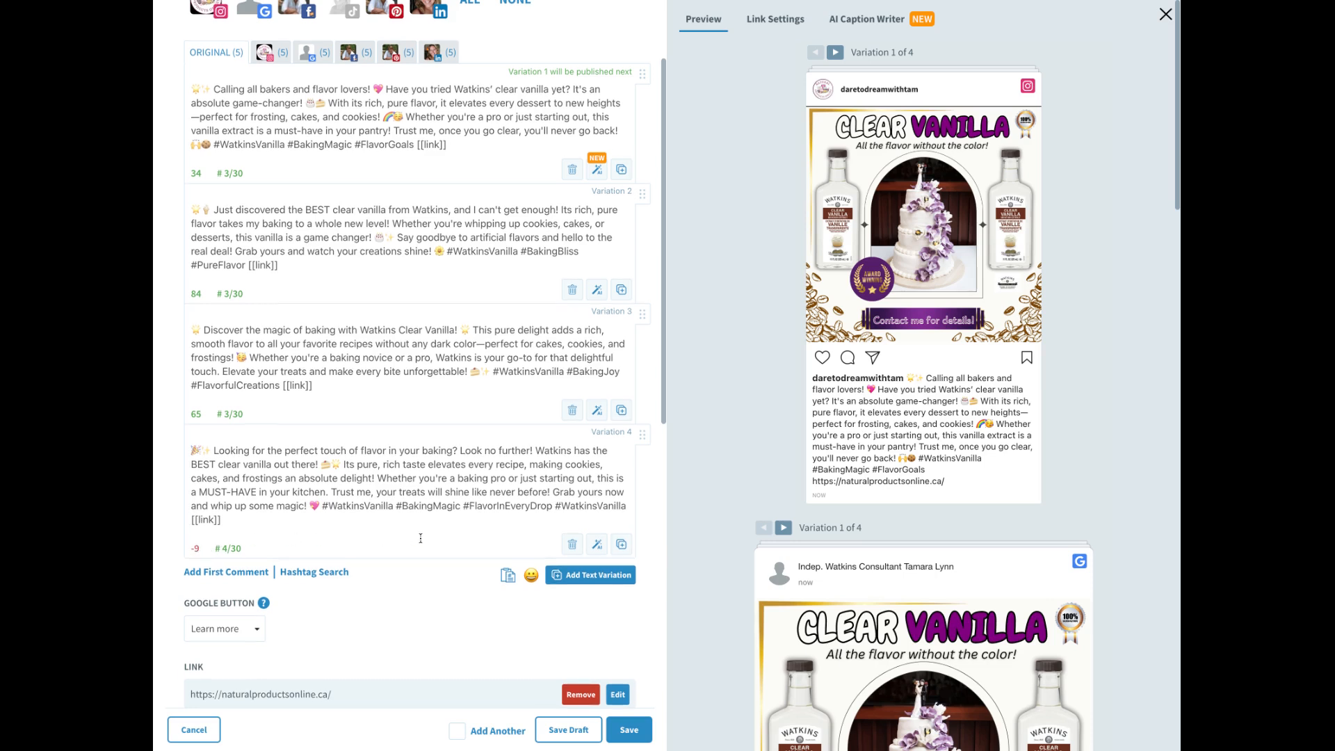
# Remove the repeated #WatkinsVanilla hashtag from variation 4 in the Pinterest version of the post only.
pyautogui.scroll(1, 420, 538)
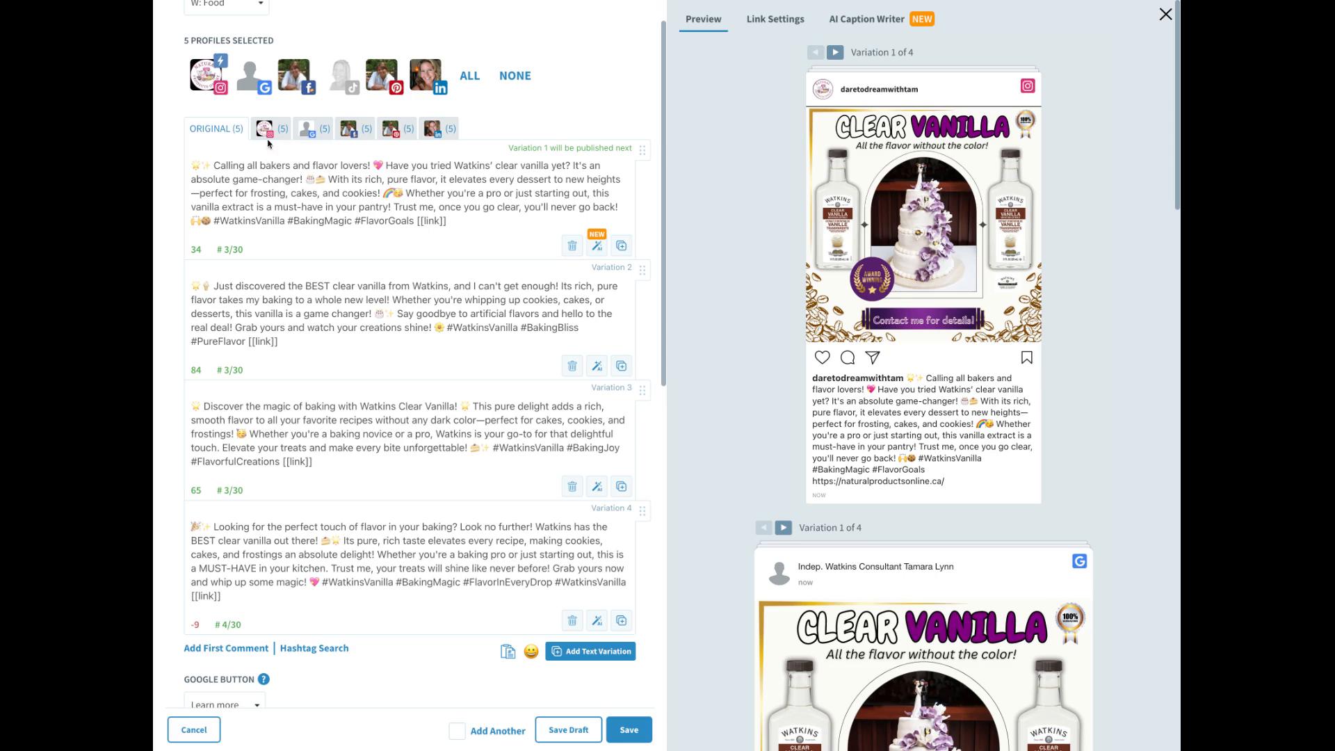
pyautogui.click(401, 131)
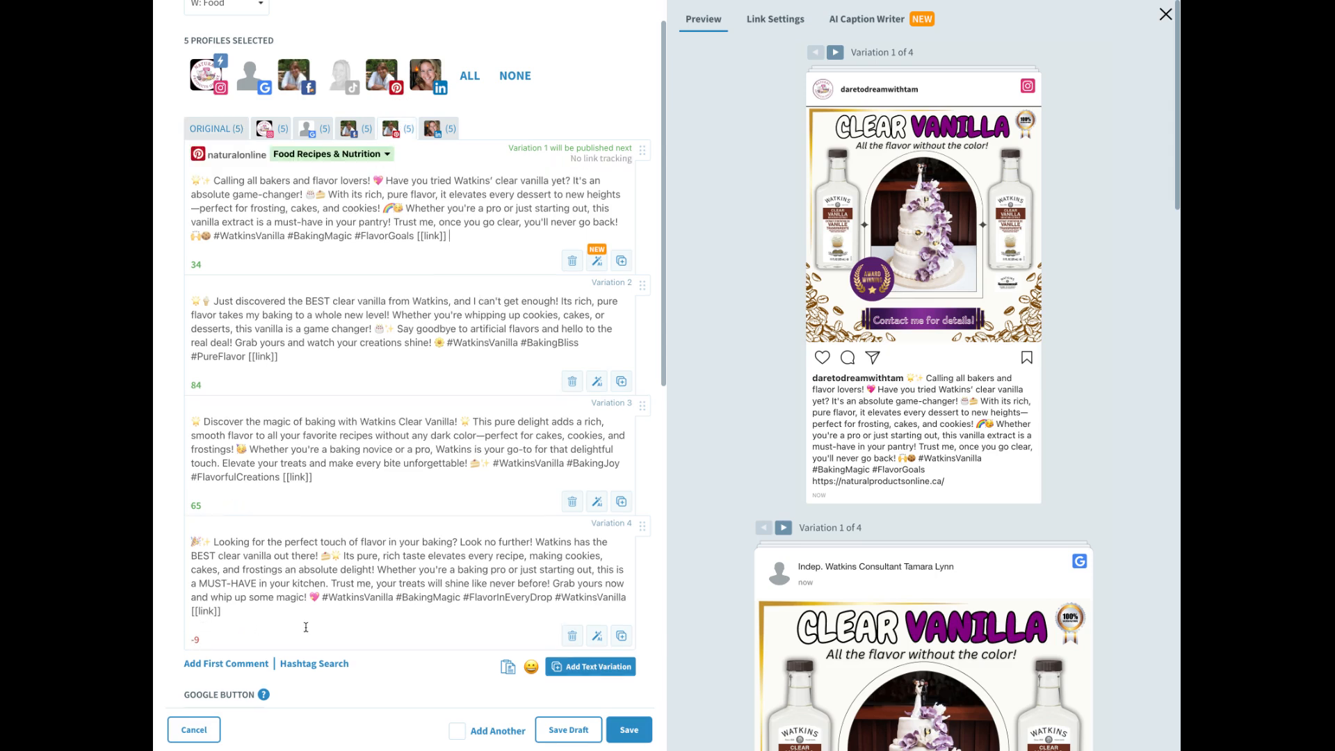
pyautogui.moveTo(556, 597); pyautogui.dragTo(625, 598)
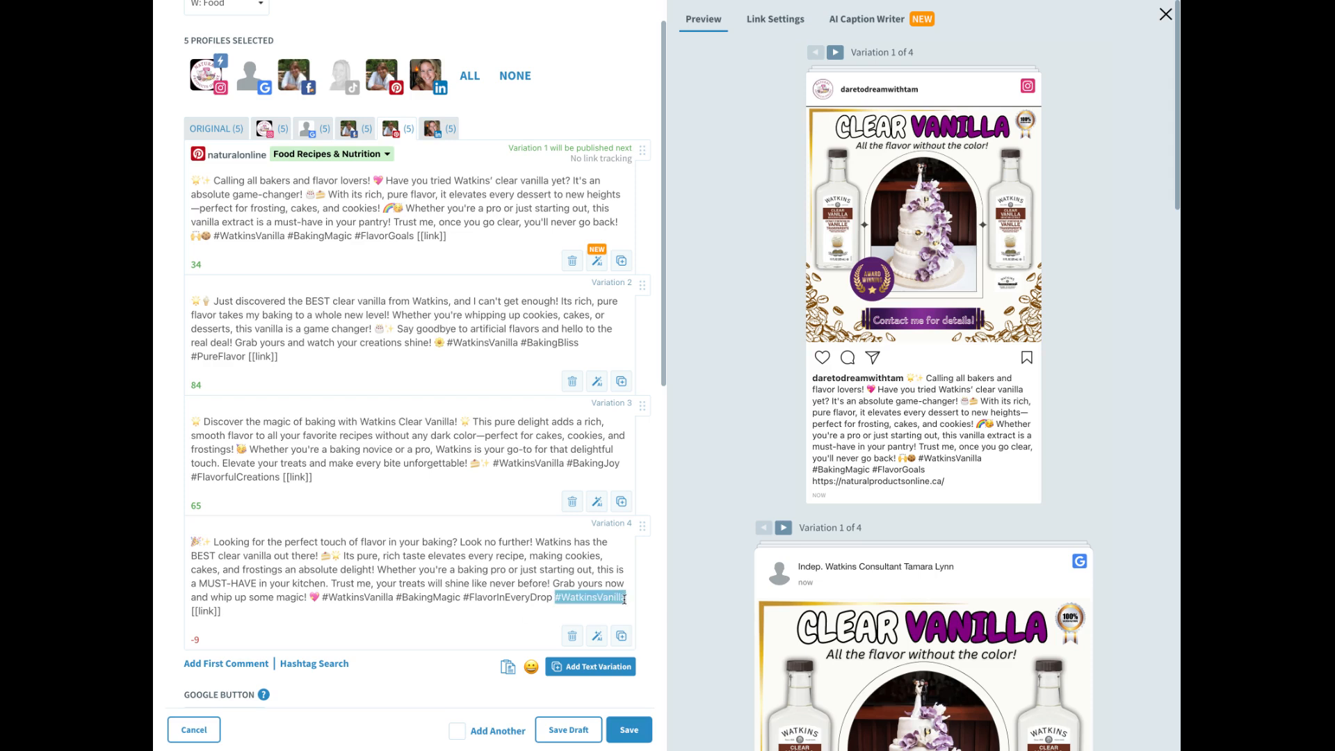
pyautogui.press('BackSpace')
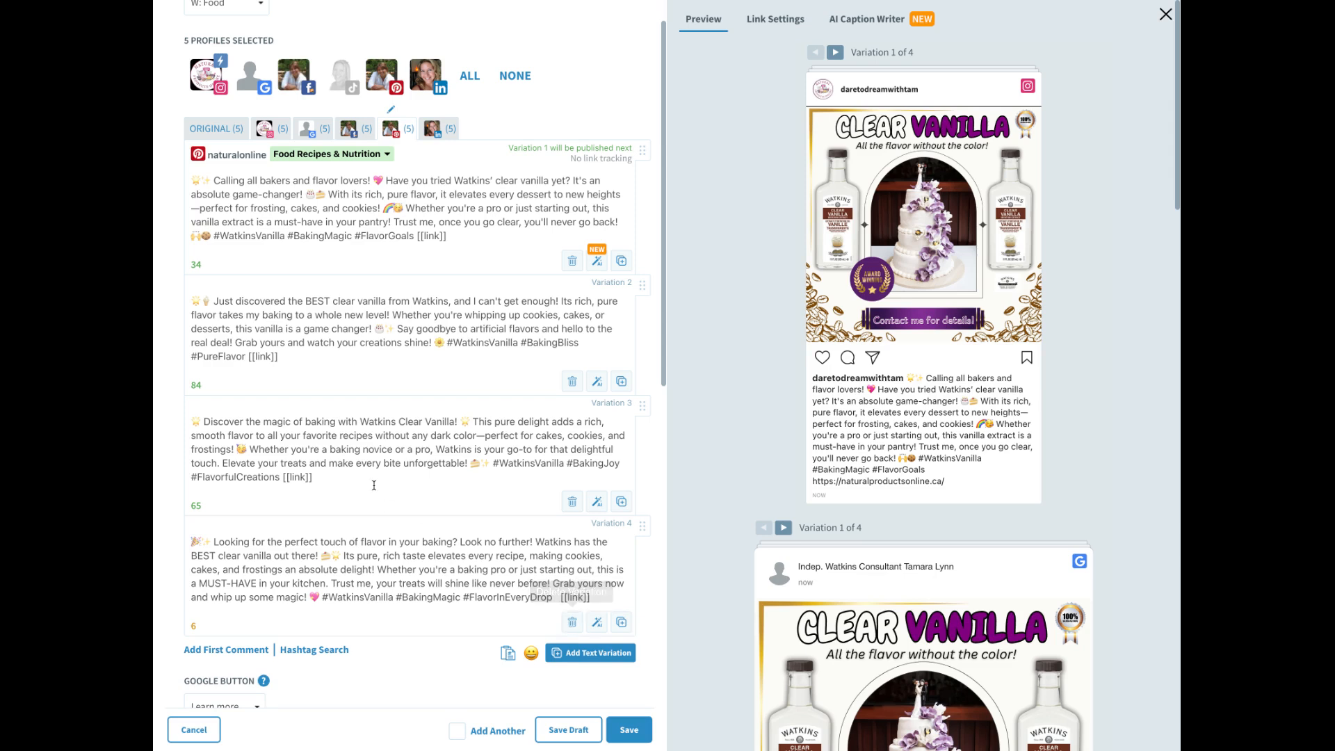
# Delete the duplicate #WatkinsVanilla hashtag from variation 4 of the original captions.
pyautogui.click(233, 129)
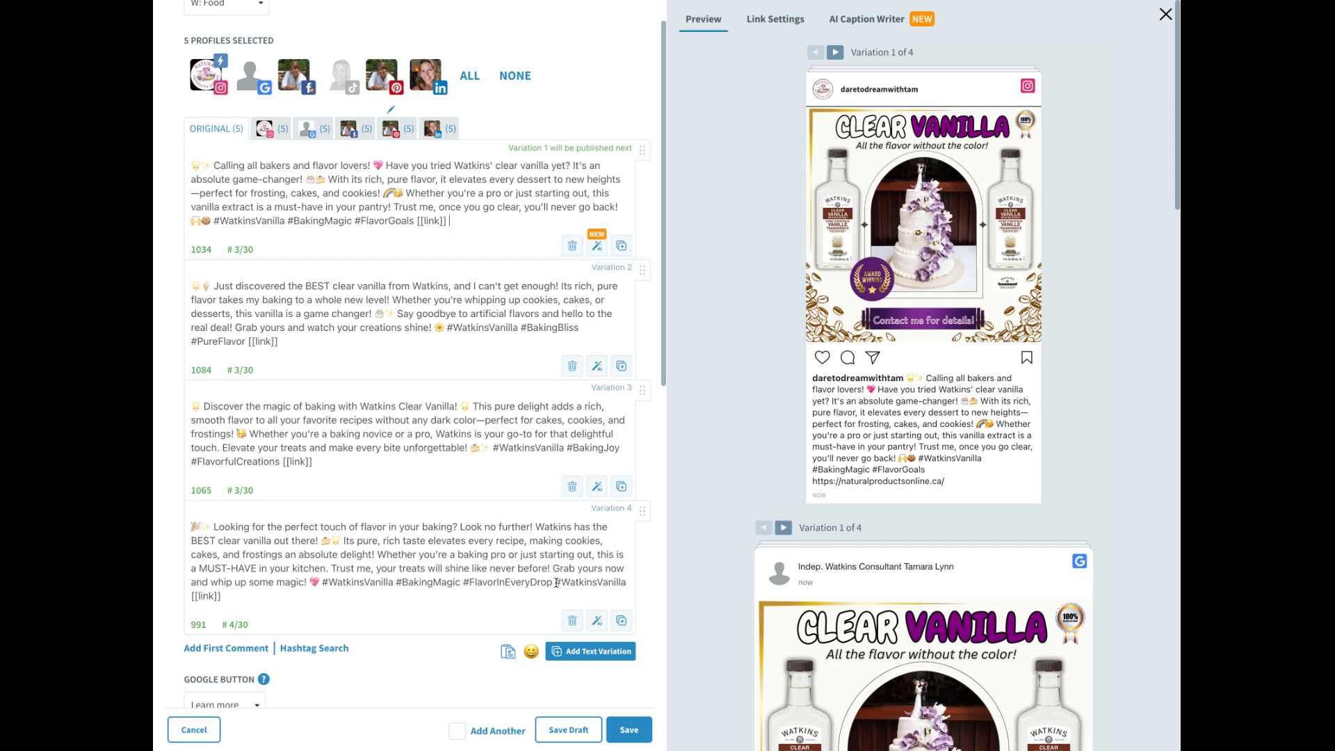
pyautogui.moveTo(556, 583); pyautogui.dragTo(627, 578)
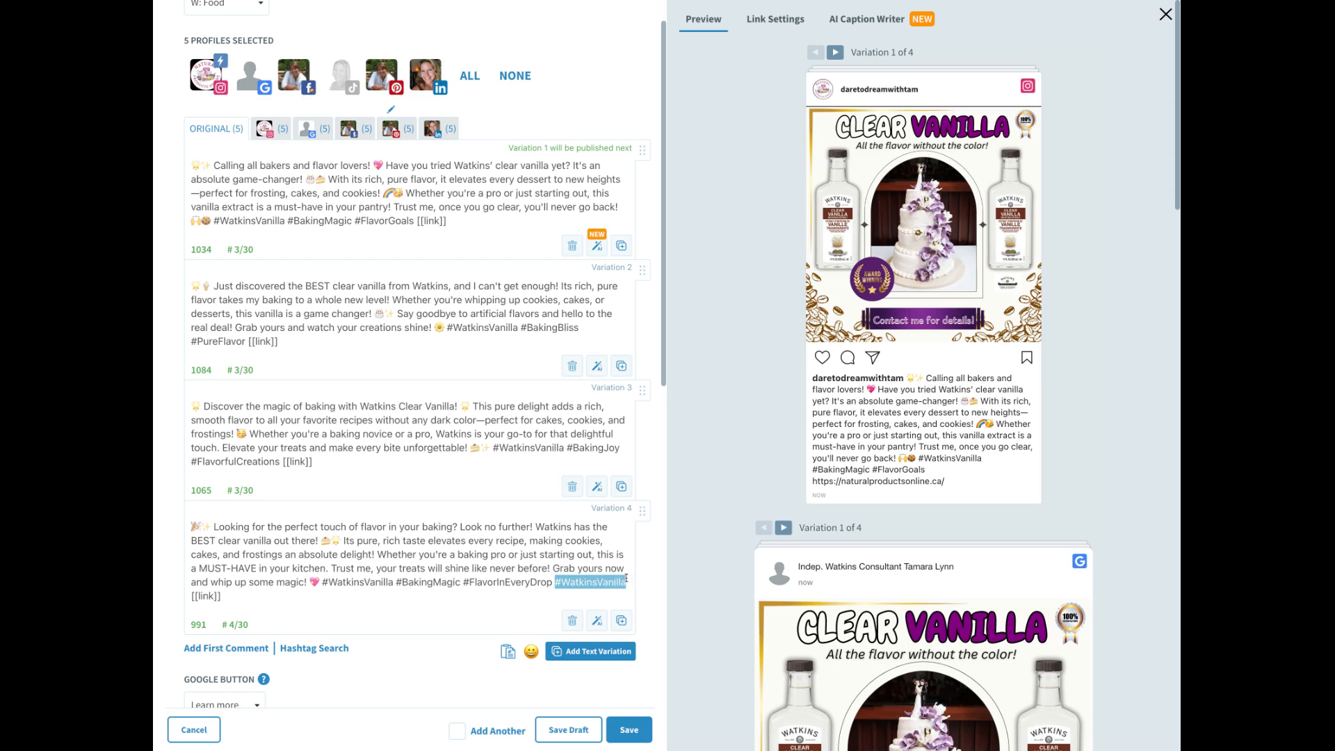
pyautogui.press('BackSpace')
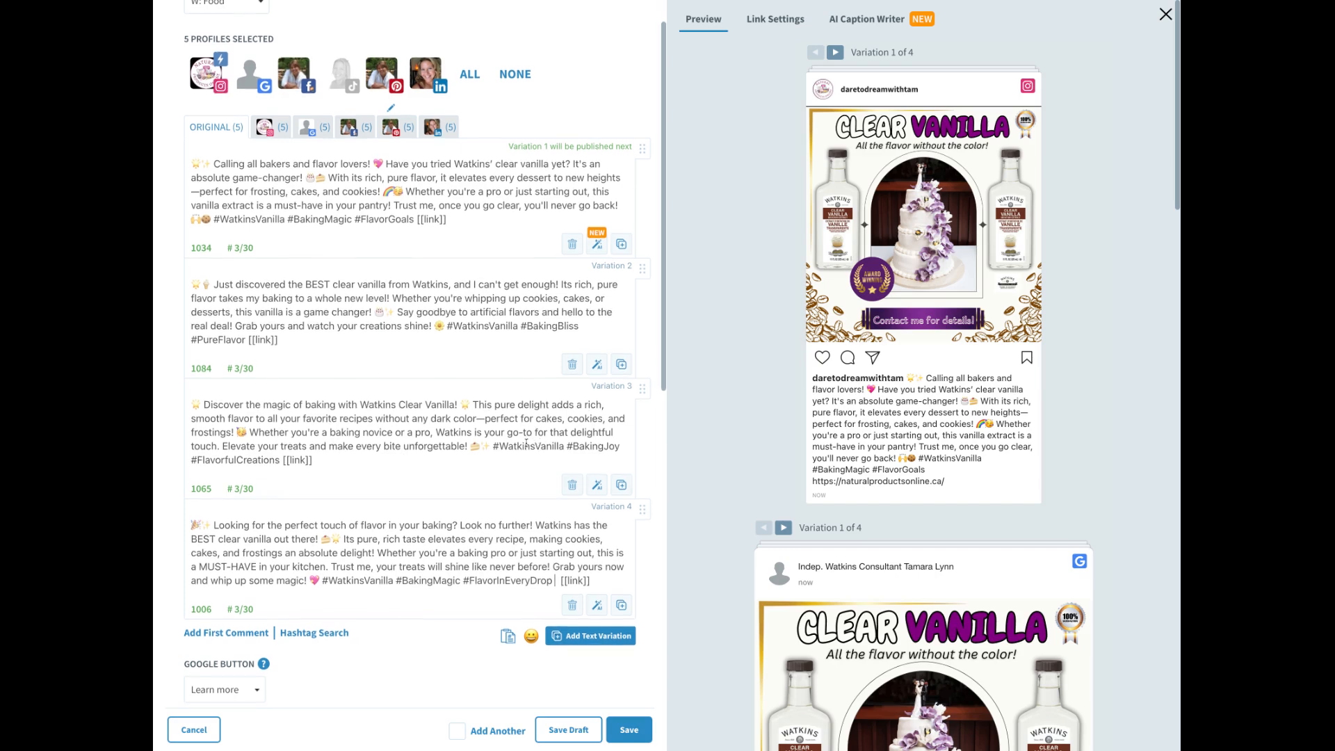
# Save the Watkins Clear Vanilla post to the bottom of the queue and open the list of queued posts.
pyautogui.scroll(-2, 526, 443)
pyautogui.scroll(-6, 526, 443)
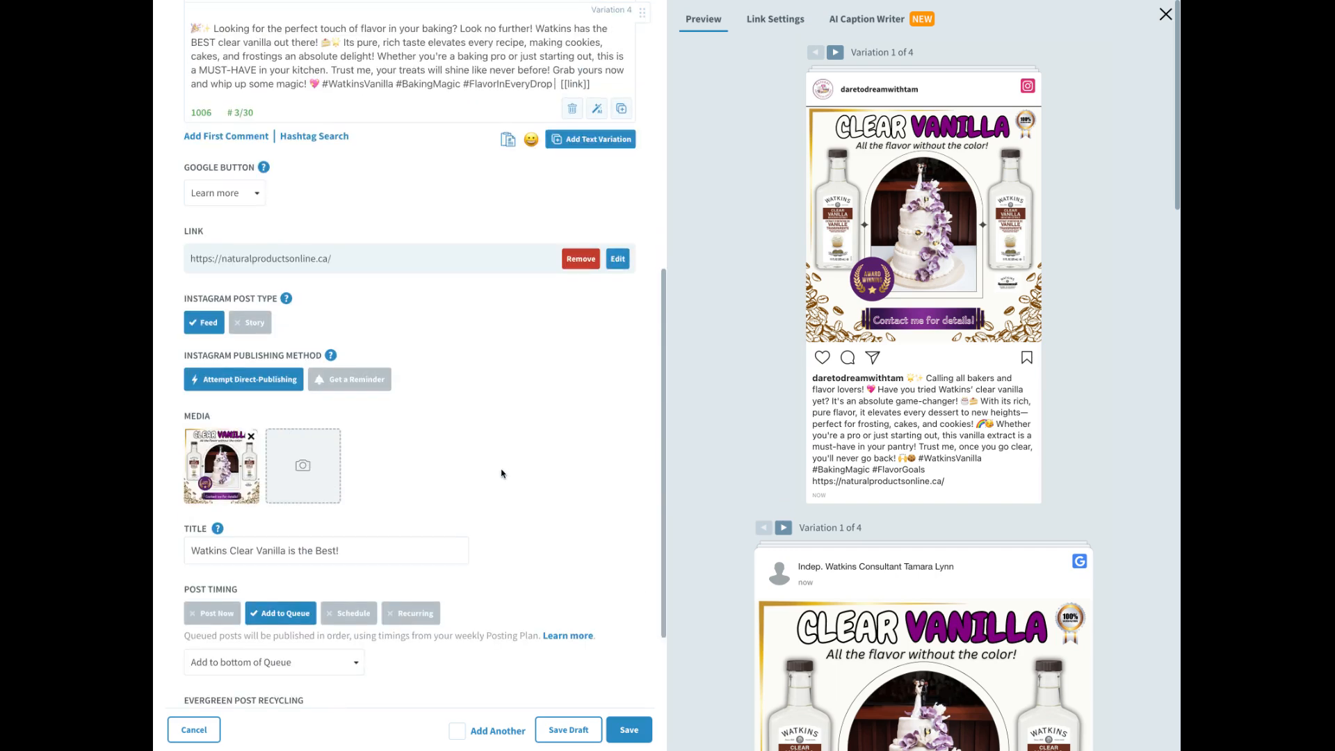
pyautogui.scroll(-3, 503, 474)
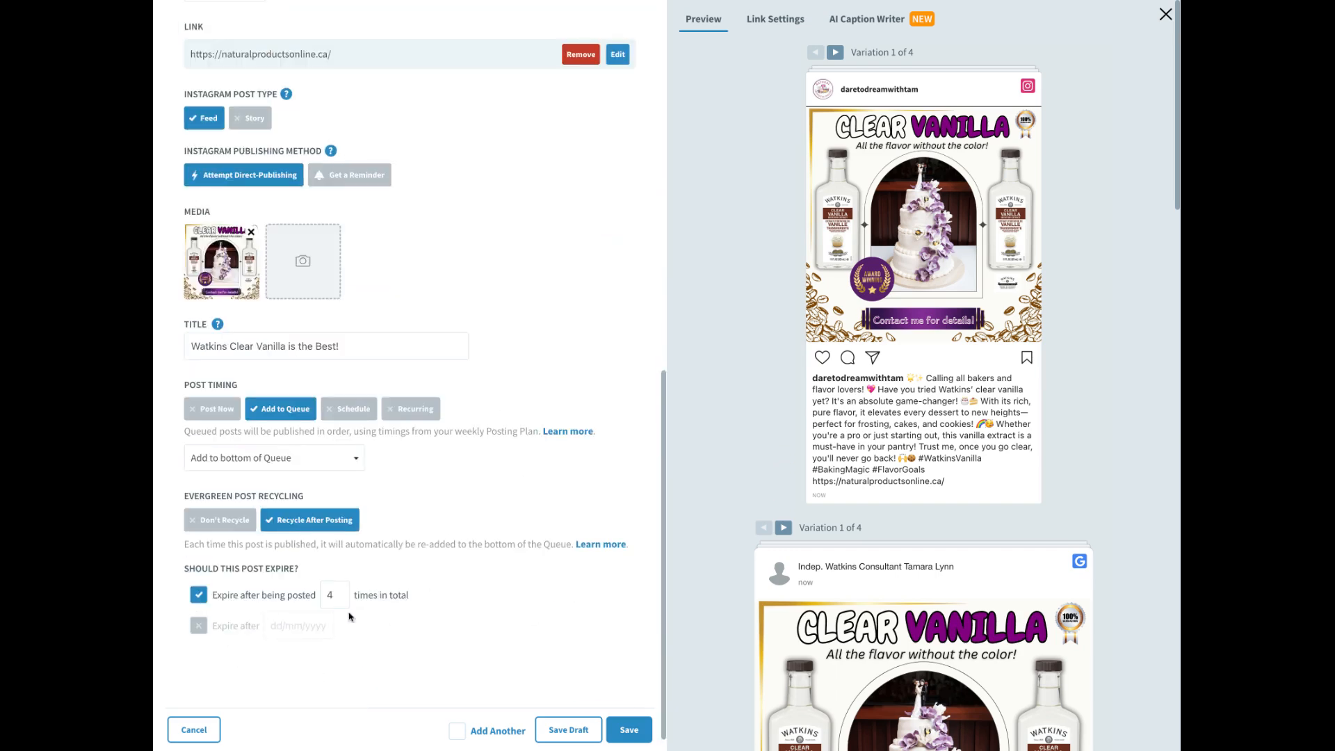
pyautogui.click(630, 730)
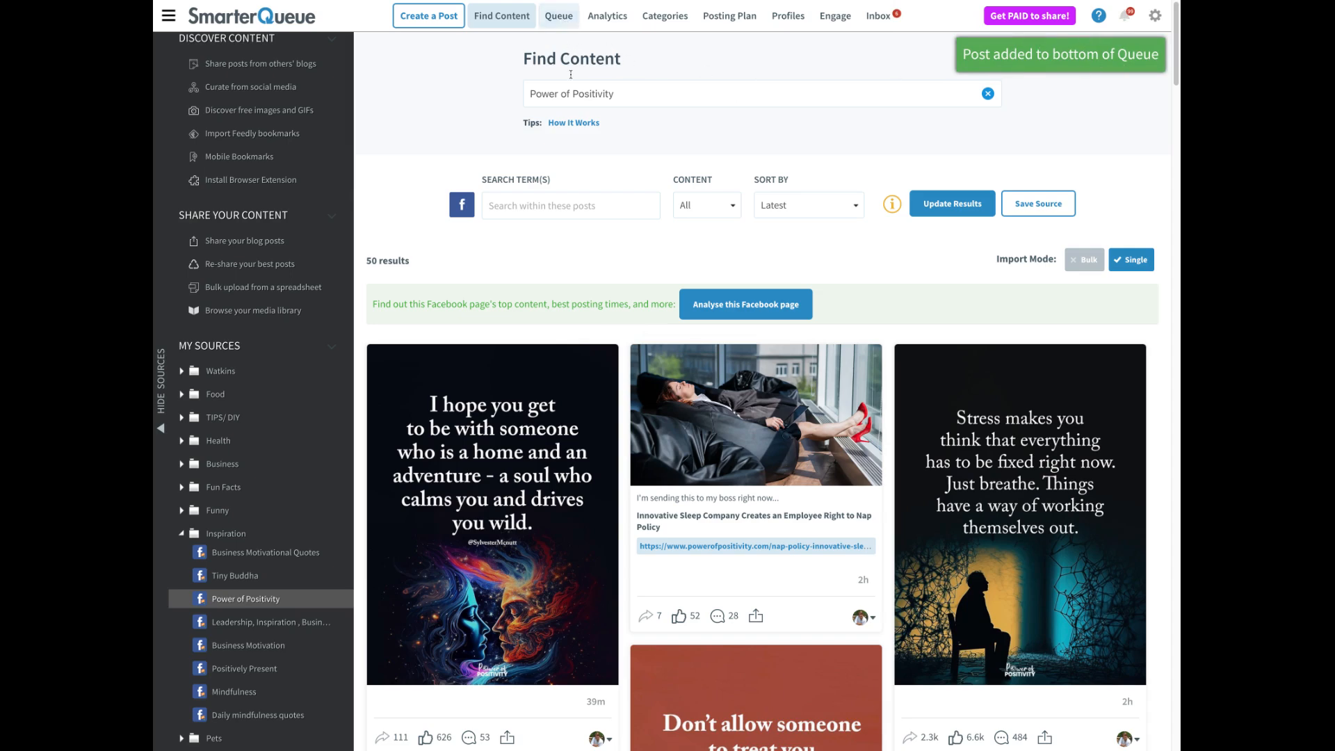
pyautogui.click(564, 19)
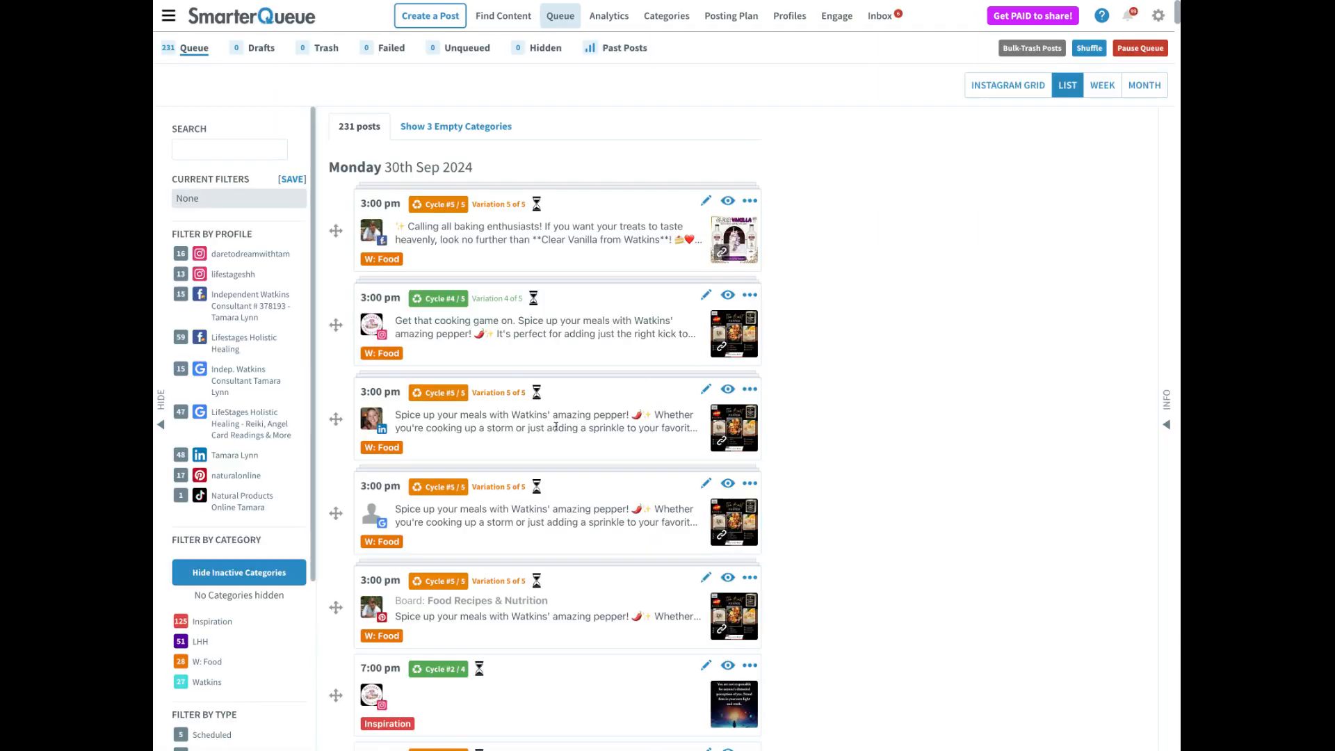